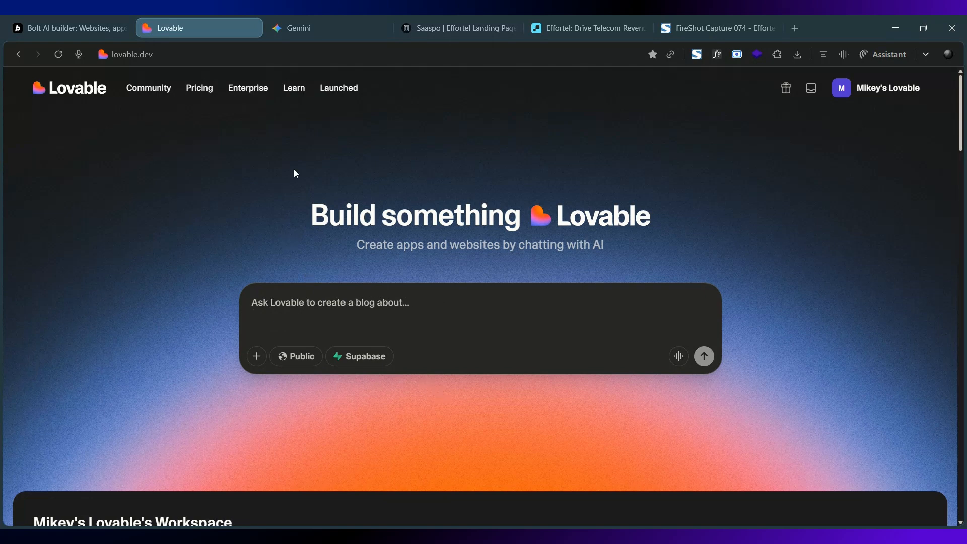
- Look over the Bolt and Lovable start pages, the Effortel Landing Page entry on Saaspo and the live Effortel site
click(86, 20)
click(157, 20)
click(452, 28)
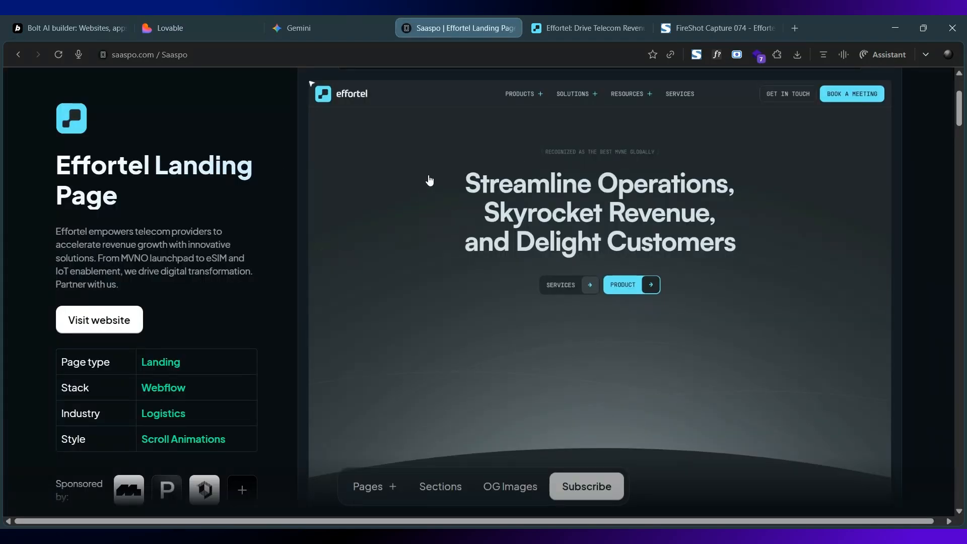
scroll(573, 309, up, 2)
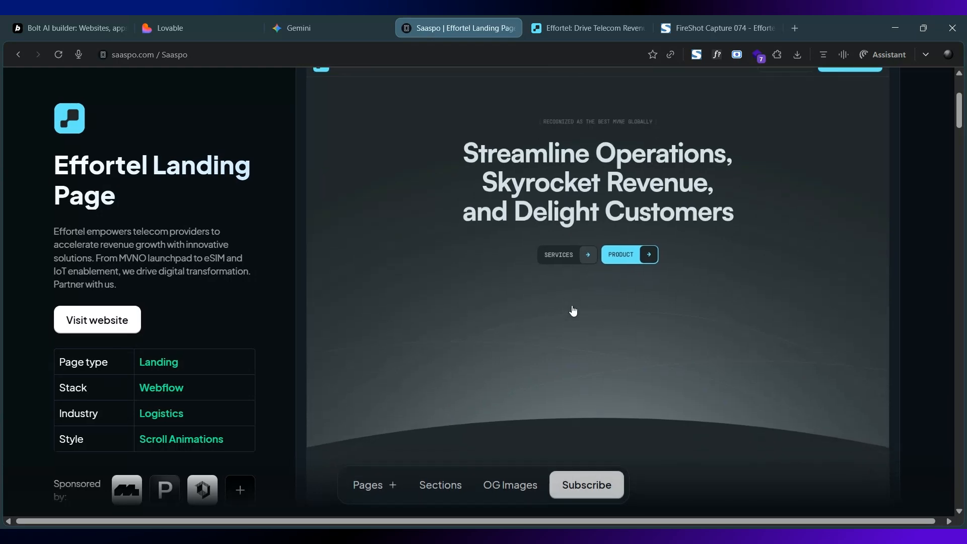
click(567, 30)
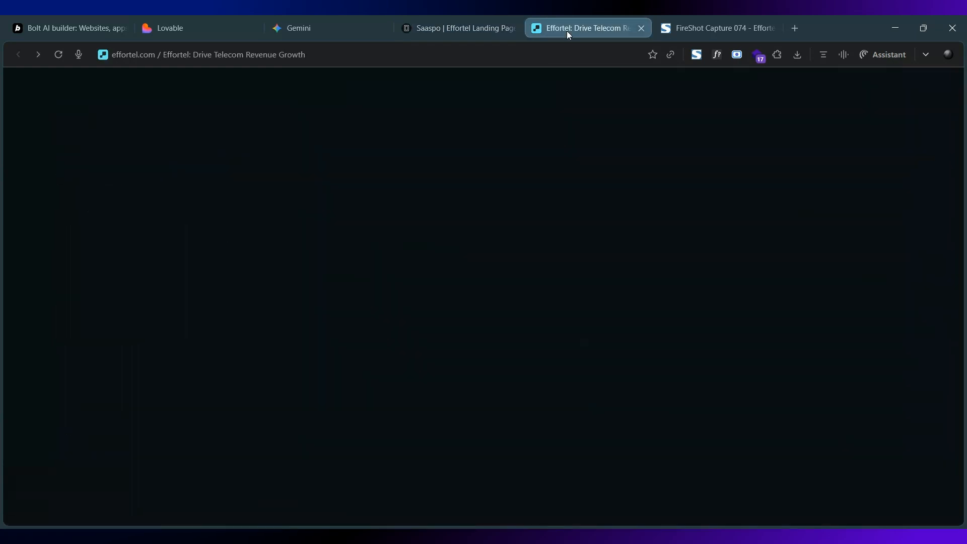
- Switch to Gemini and expand the full SaaS landing page request sent to the LovaBolt Wizard gem
click(335, 28)
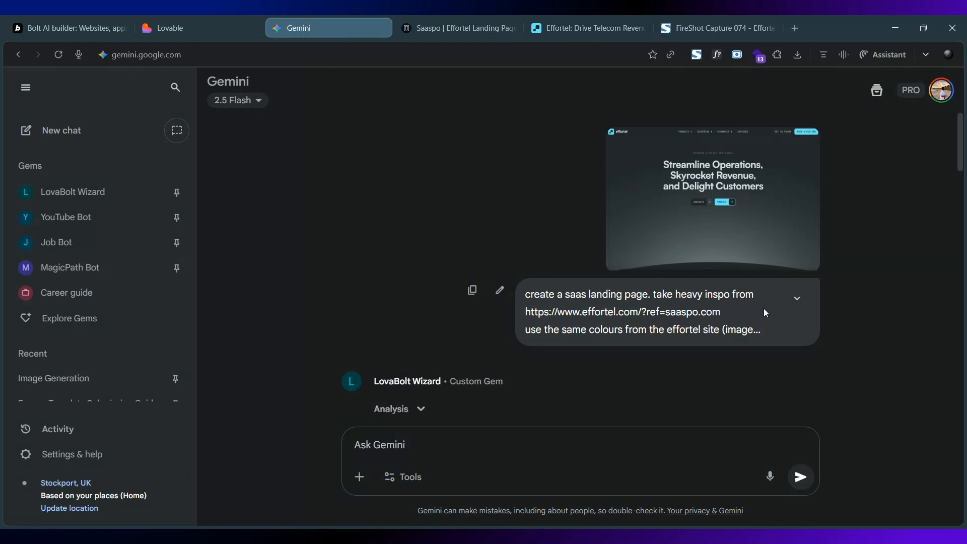
click(798, 299)
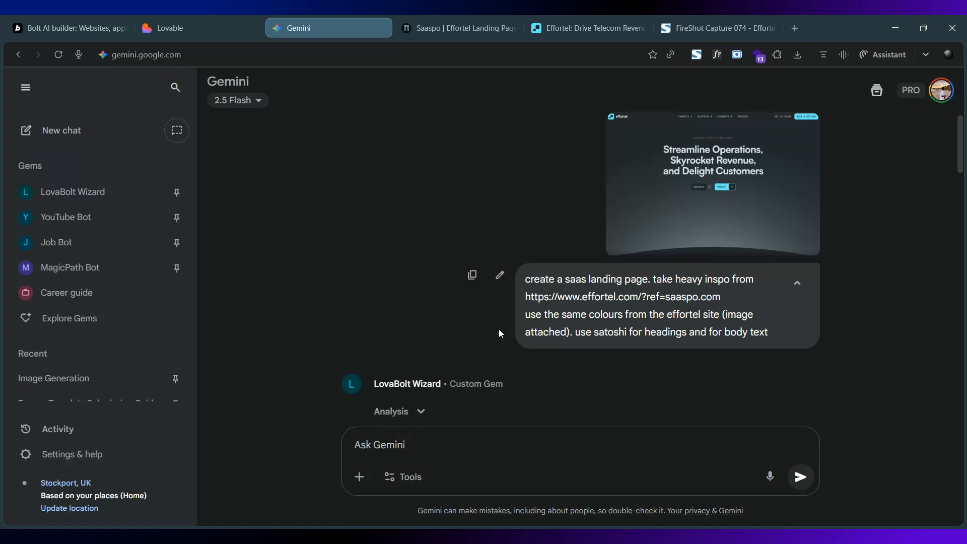
- Return to Saaspo and browse its Pages collection for SaaS landing page inspiration
click(452, 18)
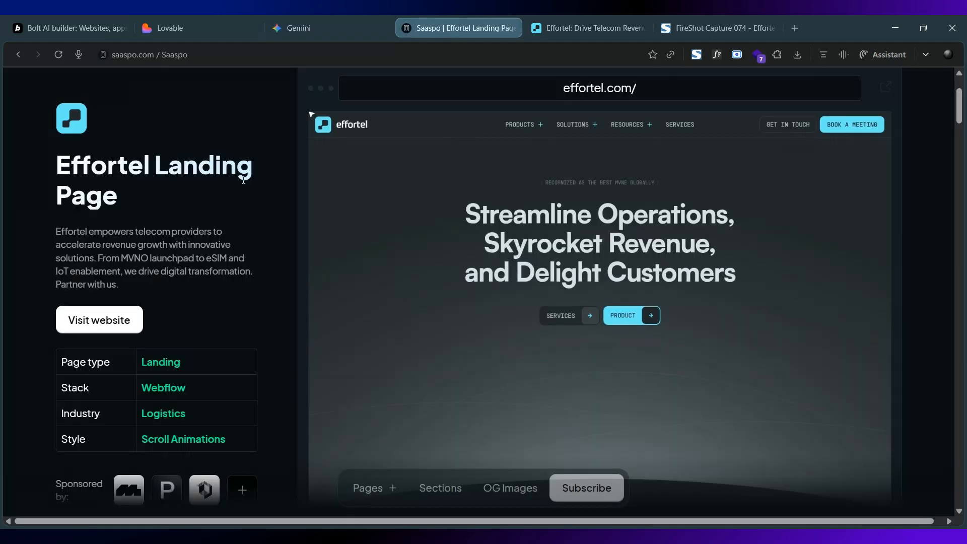
scroll(244, 180, up, 2)
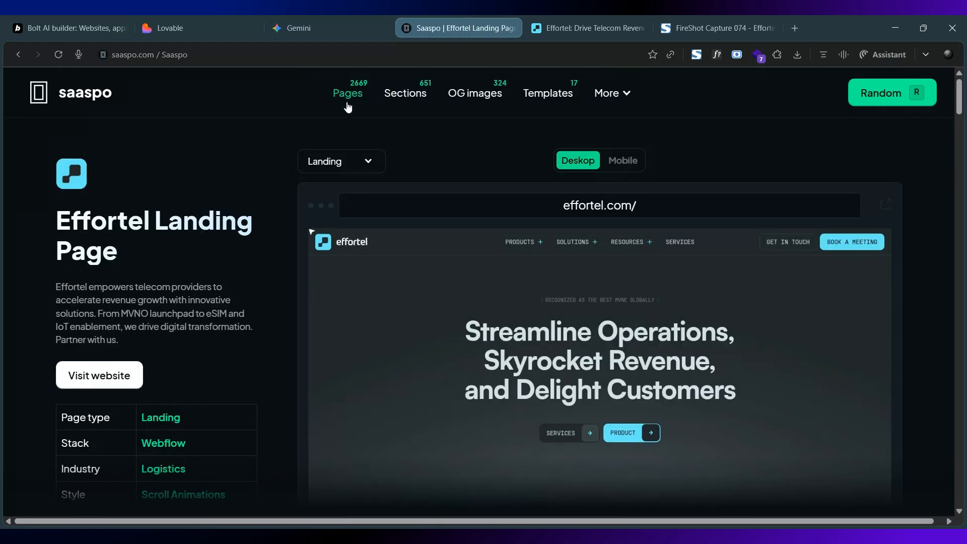
click(348, 106)
click(264, 126)
click(72, 95)
scroll(314, 263, down, 15)
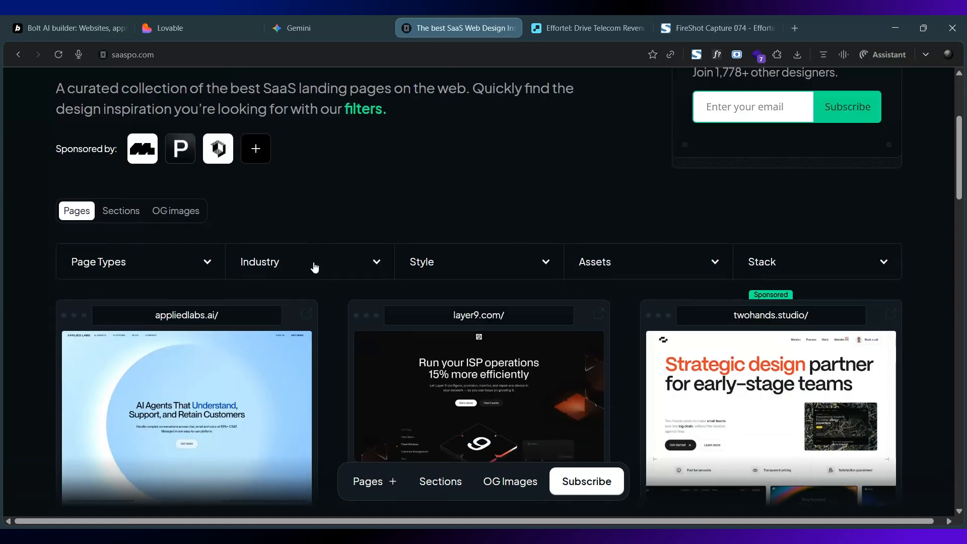
scroll(314, 266, down, 5)
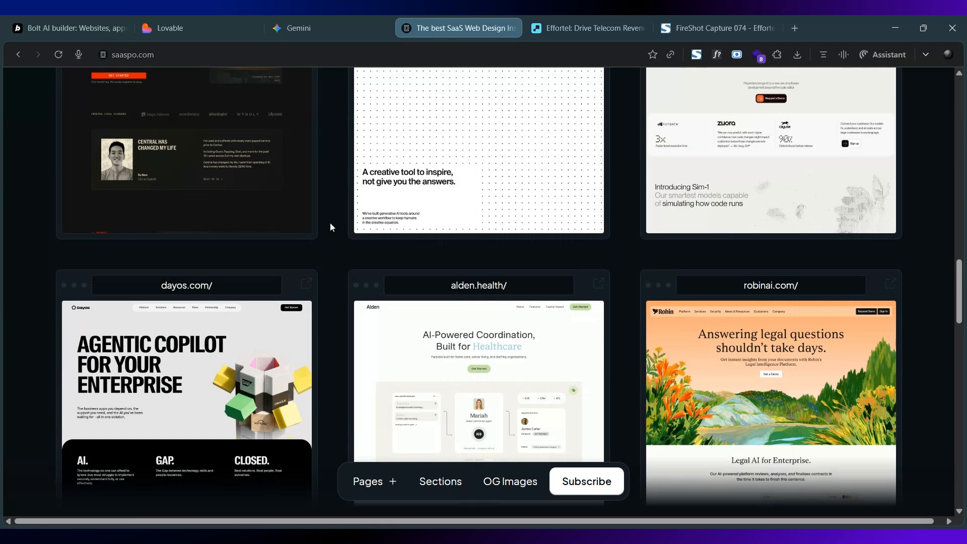
- Switch to Gemini and read through the generated Effortel landing page prompt, from High-Level Overview to Final Implementation Notes
click(300, 16)
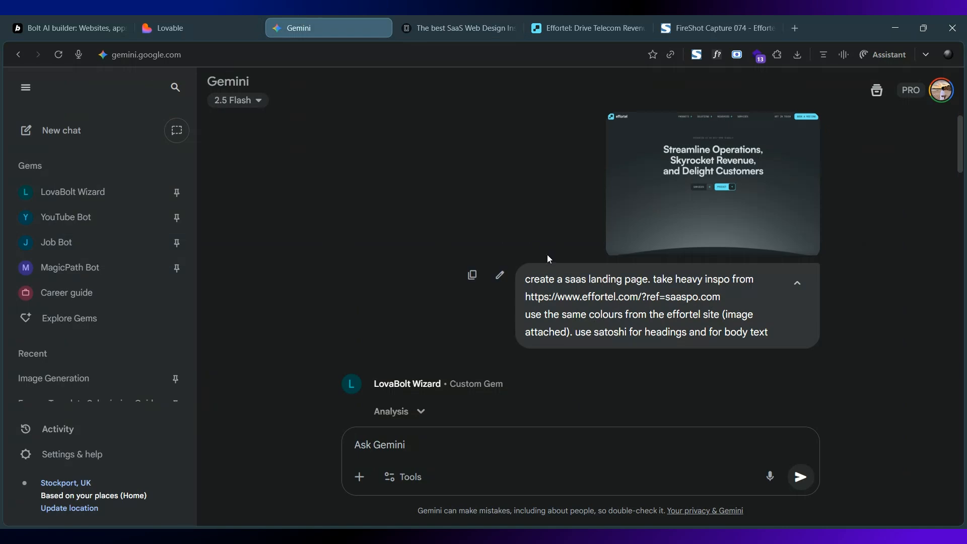
scroll(605, 356, down, 5)
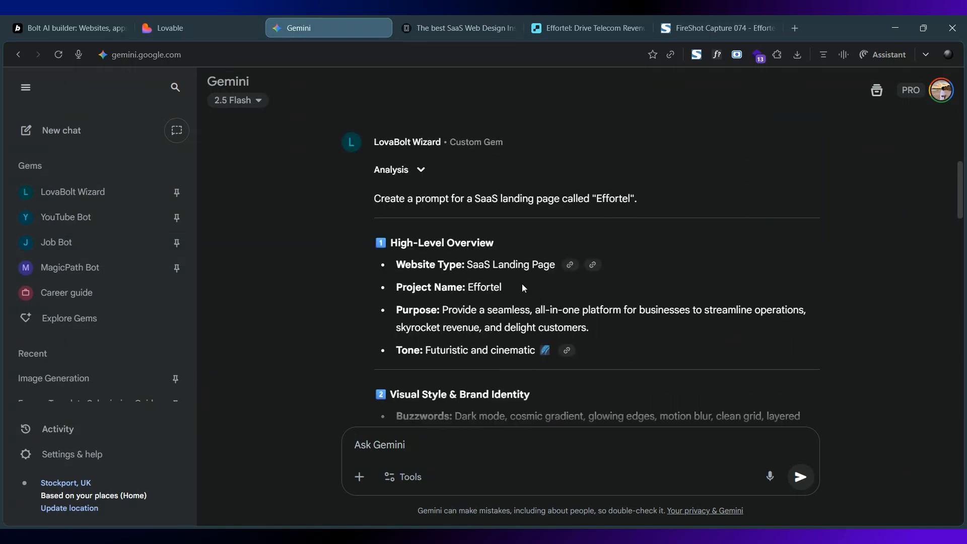
scroll(523, 288, down, 3)
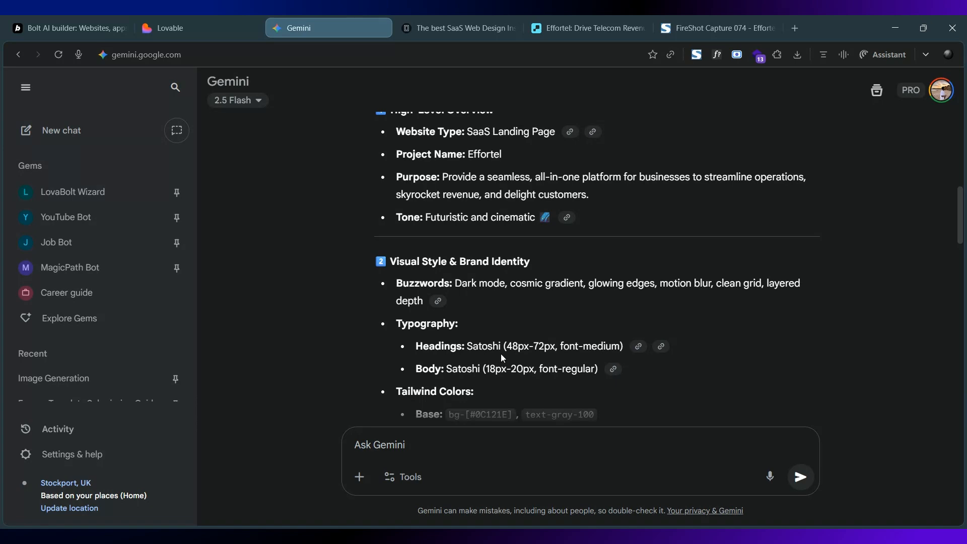
scroll(500, 353, down, 8)
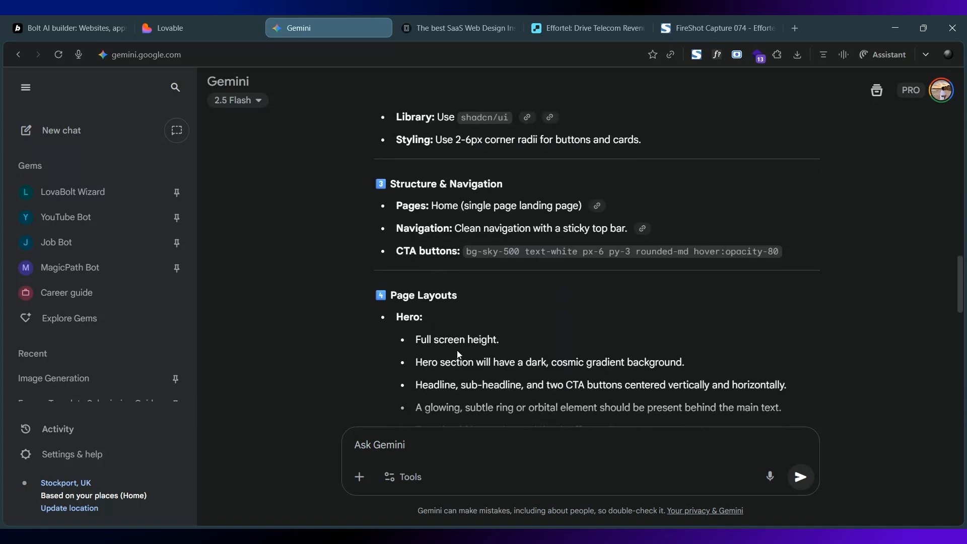
scroll(458, 350, down, 10)
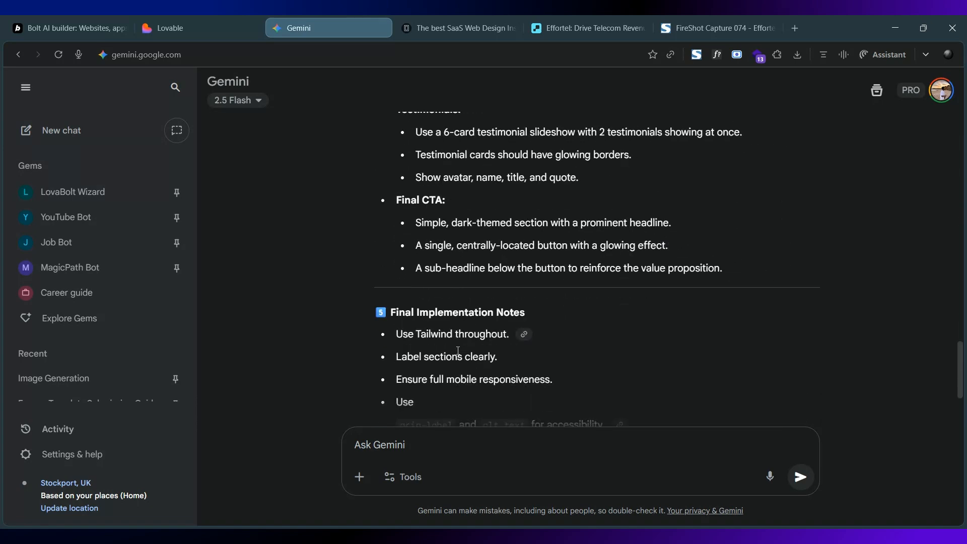
scroll(458, 349, down, 3)
scroll(493, 244, up, 20)
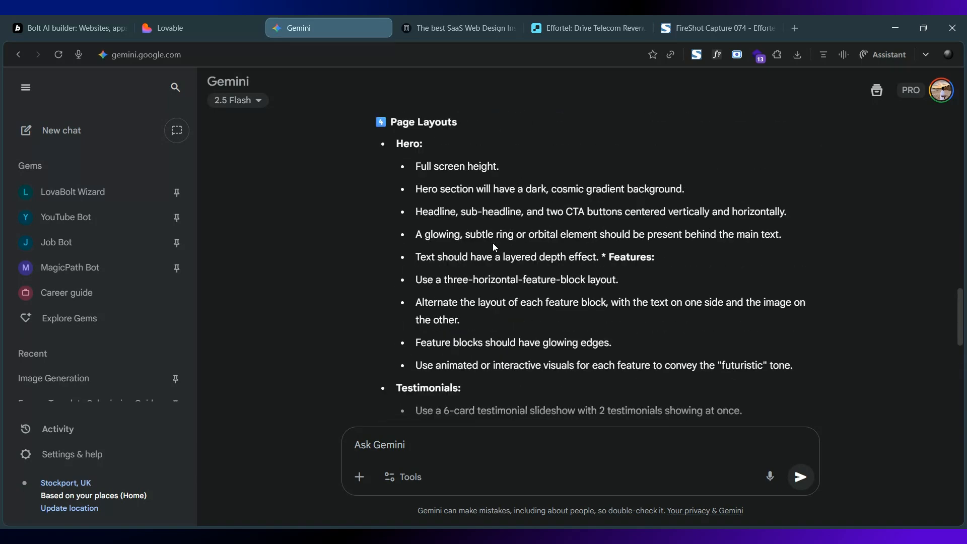
- Ask Gemini to "change the name to something else. think of a cool name"
click(422, 441)
text(change the )
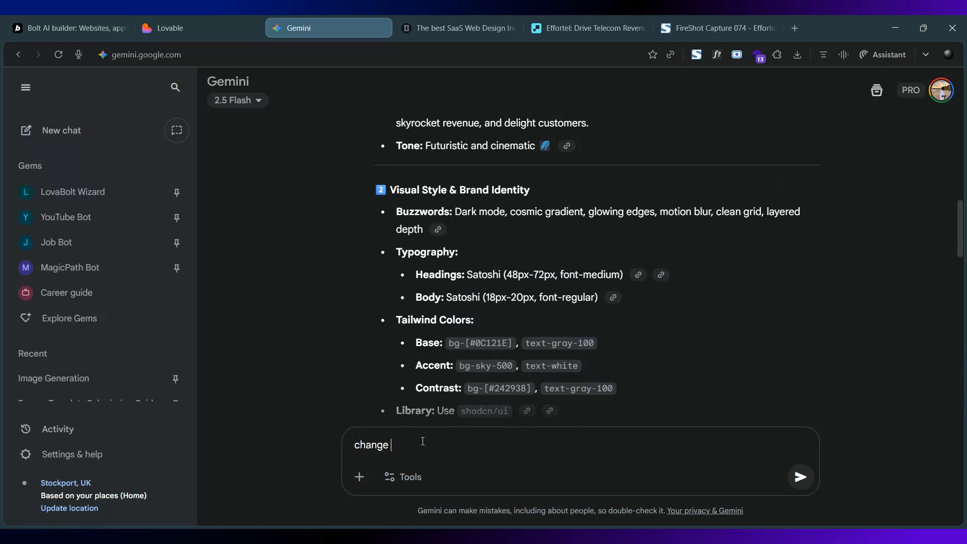
text(name t)
text(o somethings )
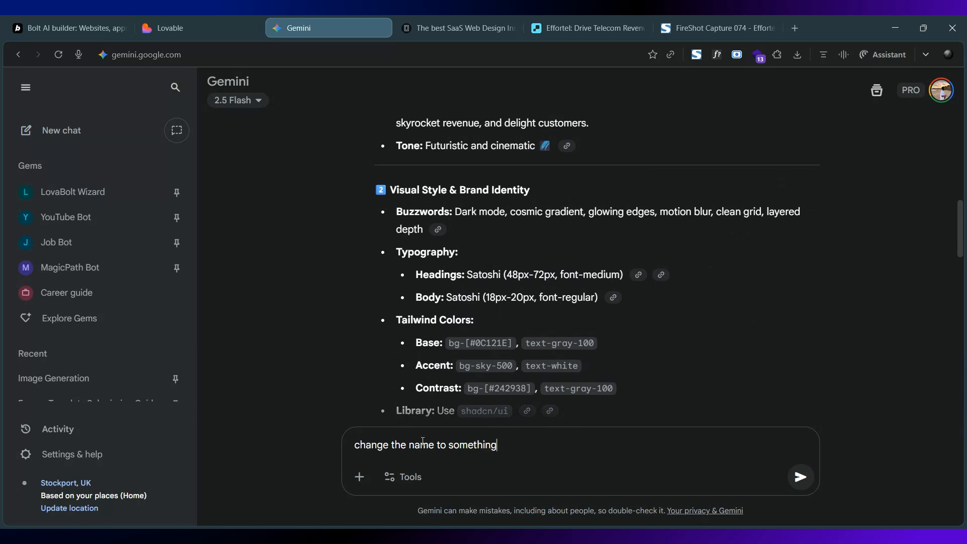
text( esl)
key(BackSpace)
text(lse. think of a cool name)
key(Return)
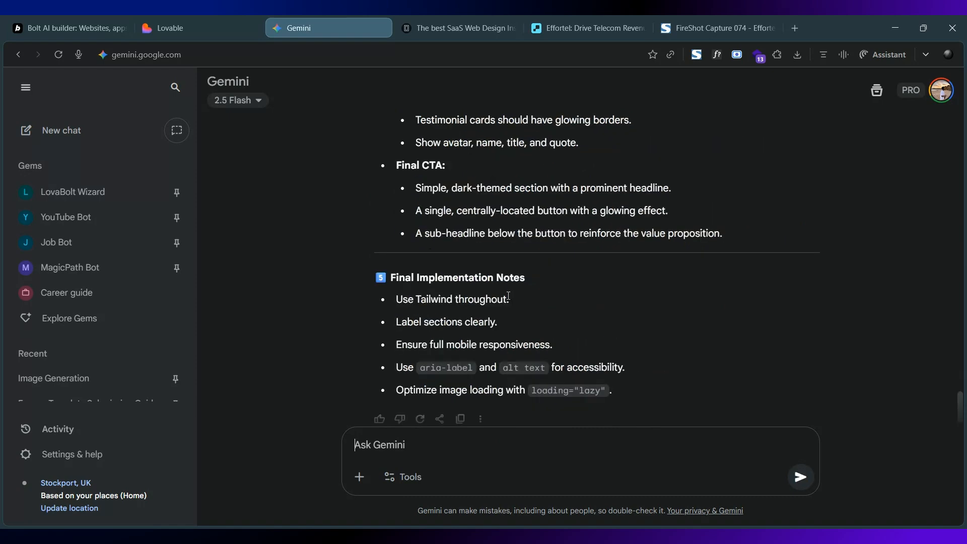
- Copy Gemini's revised response, switch to Lovable and paste the Effortel hero screenshot from the clipboard into its prompt
scroll(510, 334, down, 1)
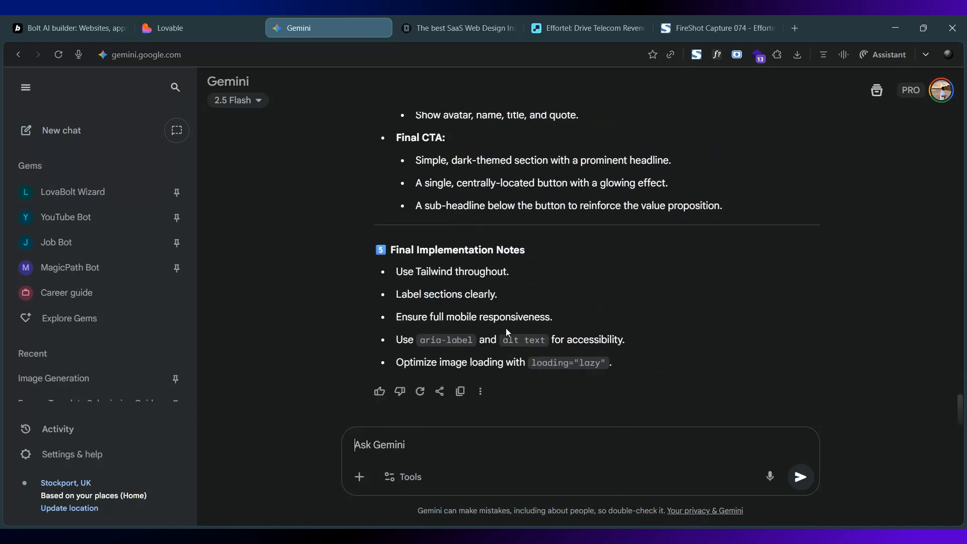
click(460, 391)
click(221, 22)
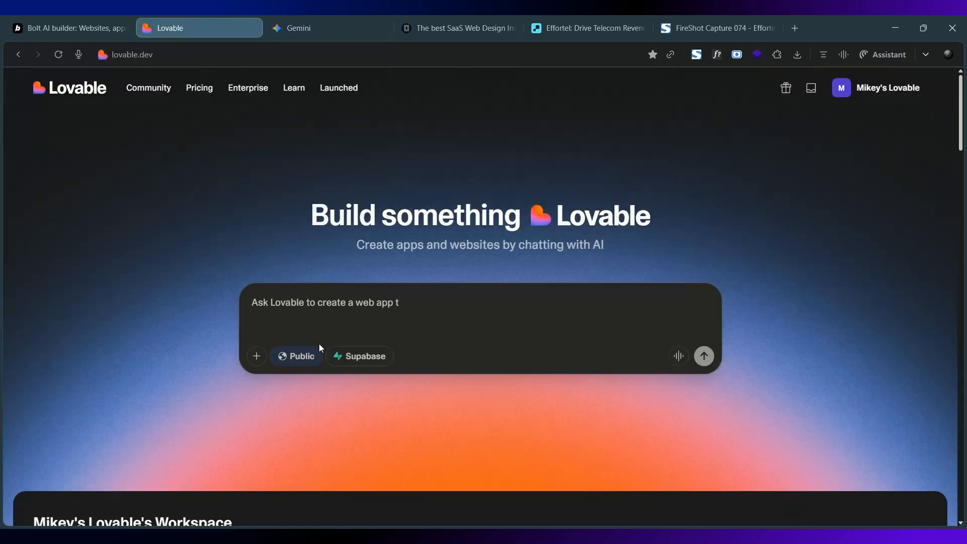
key(ctrl+v)
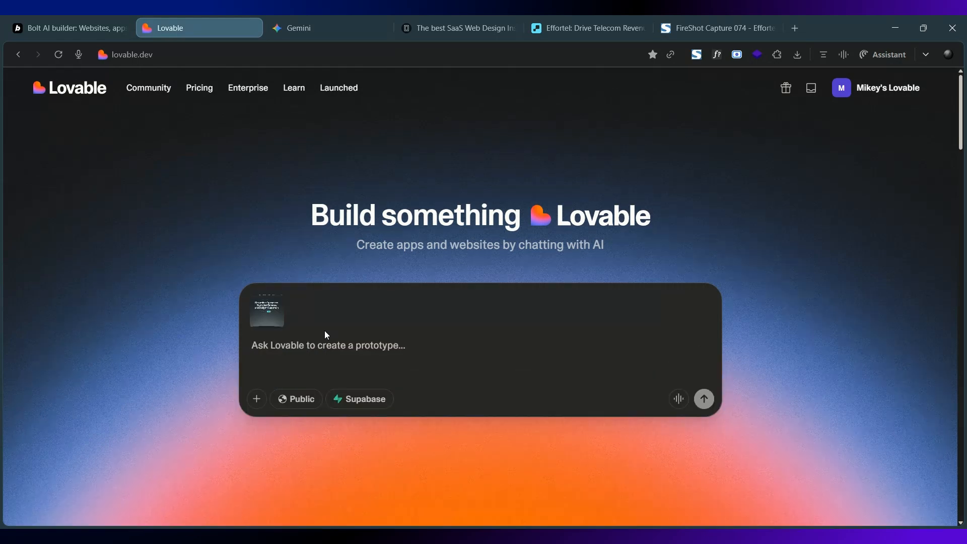
- Copy the AetherFlow landing page prompt from Gemini and paste it into both the Bolt and Lovable prompts
key(ctrl+Tab)
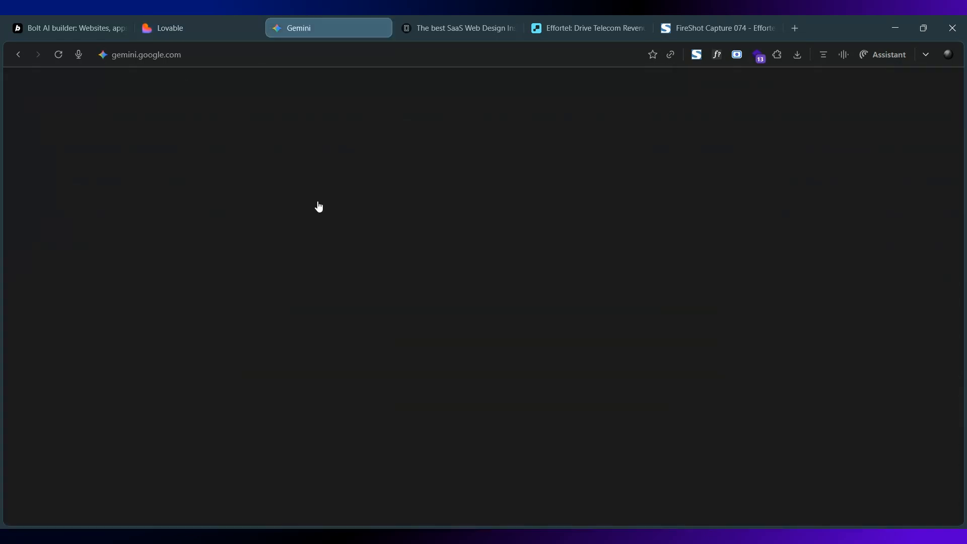
click(83, 25)
key(ctrl+v)
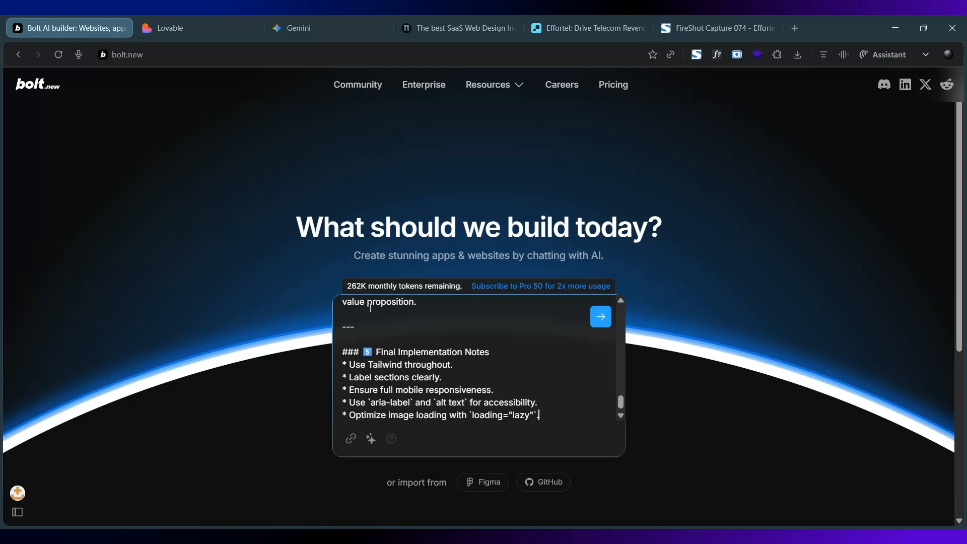
scroll(426, 346, up, 15)
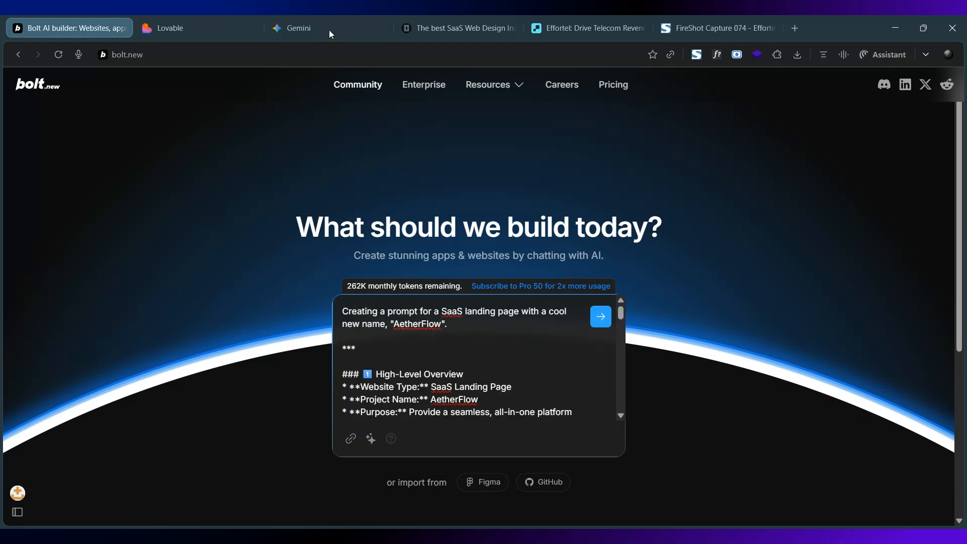
click(186, 26)
key(ctrl+v)
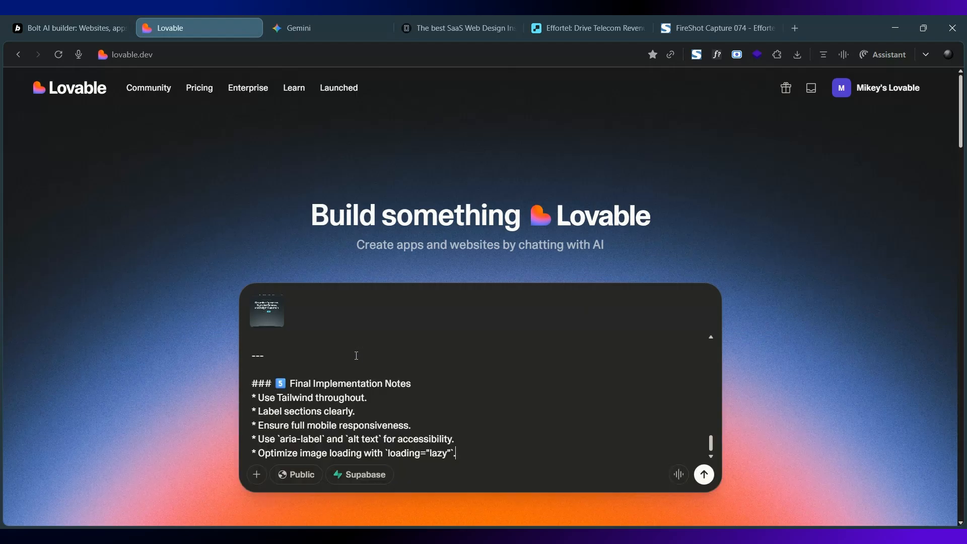
- Copy the Effortel capture from FireShot to the clipboard and attach it to the AetherFlow prompt in Bolt
click(720, 28)
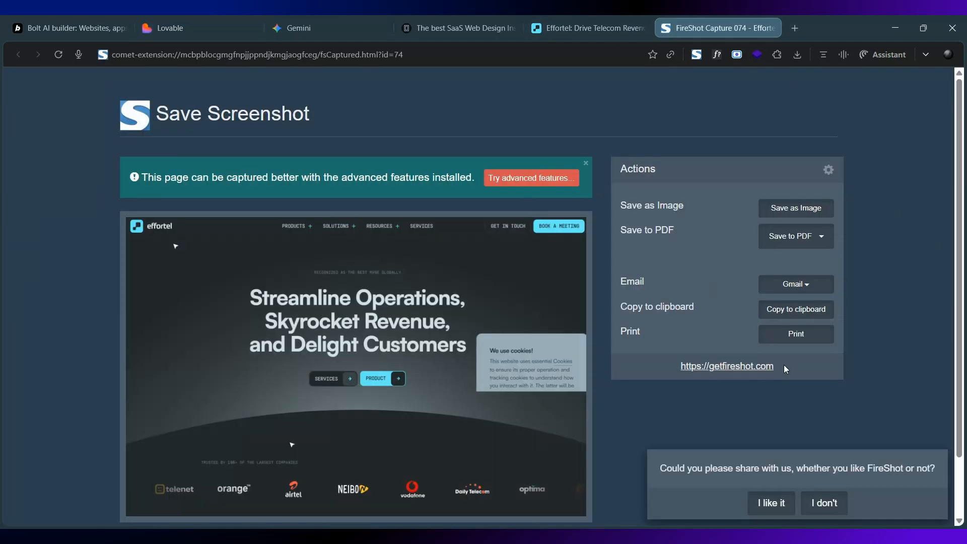
click(65, 27)
click(478, 340)
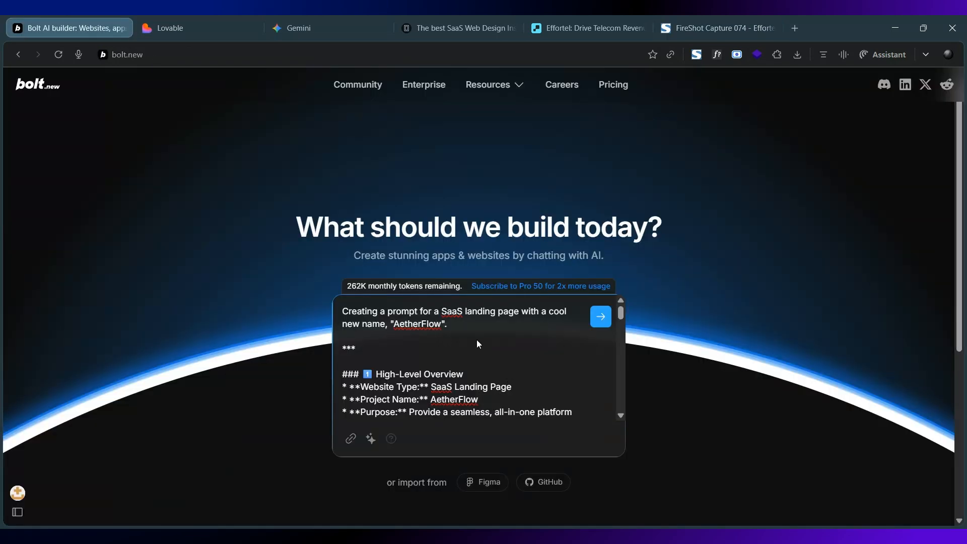
key(ctrl+v)
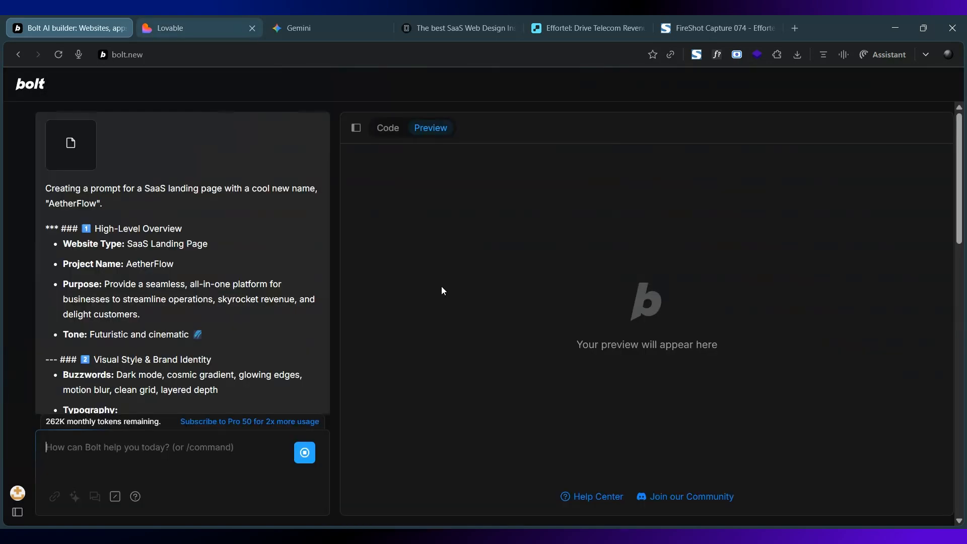
- Switch to Lovable and submit the AetherFlow prompt with its attached screenshot to generate the landing page
click(212, 19)
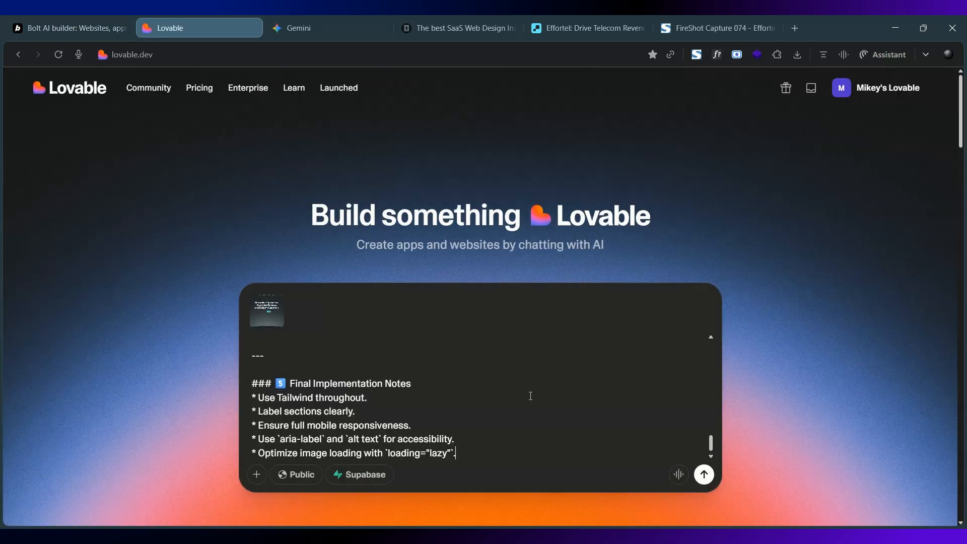
click(707, 475)
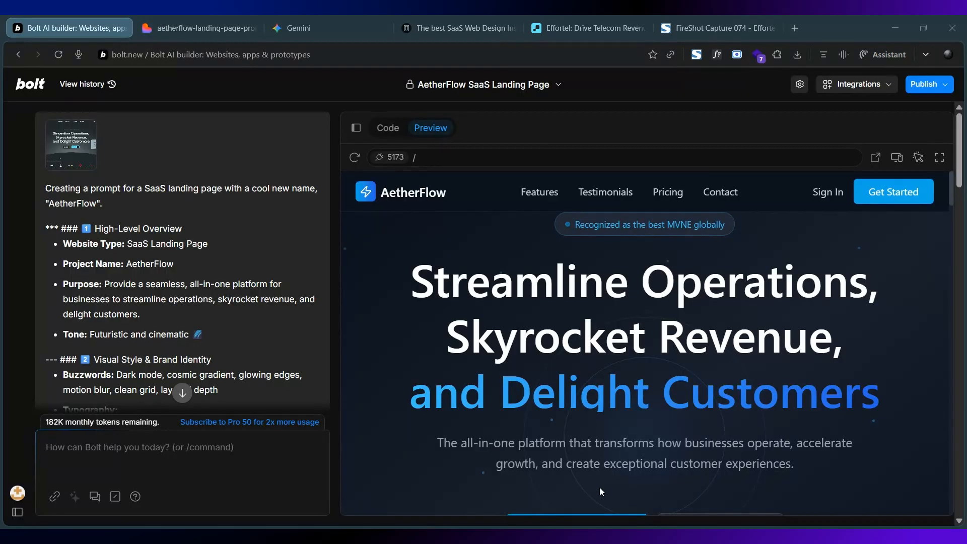
- Review the AetherFlow landing page in Lovable's preview, from the hero to the final call to action and back
click(175, 31)
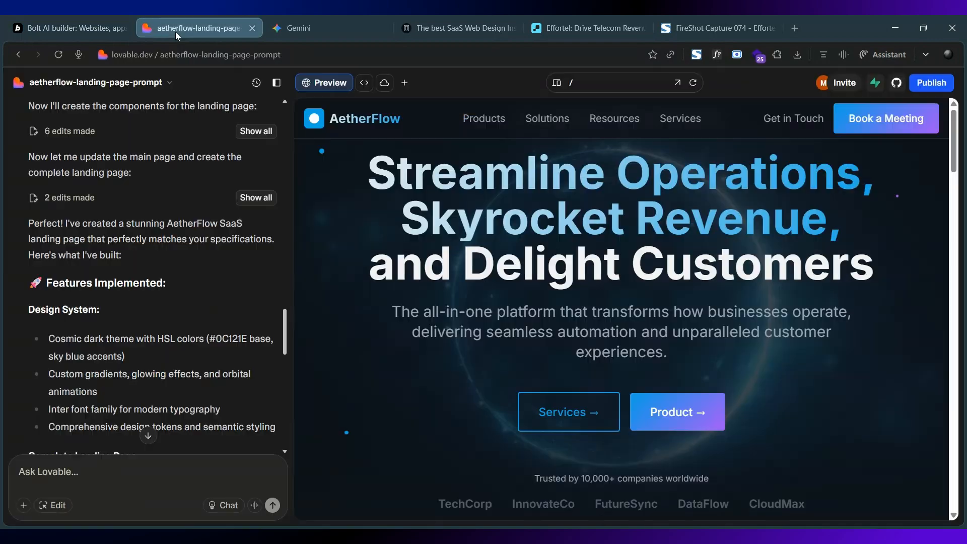
scroll(484, 263, down, 15)
scroll(484, 263, down, 10)
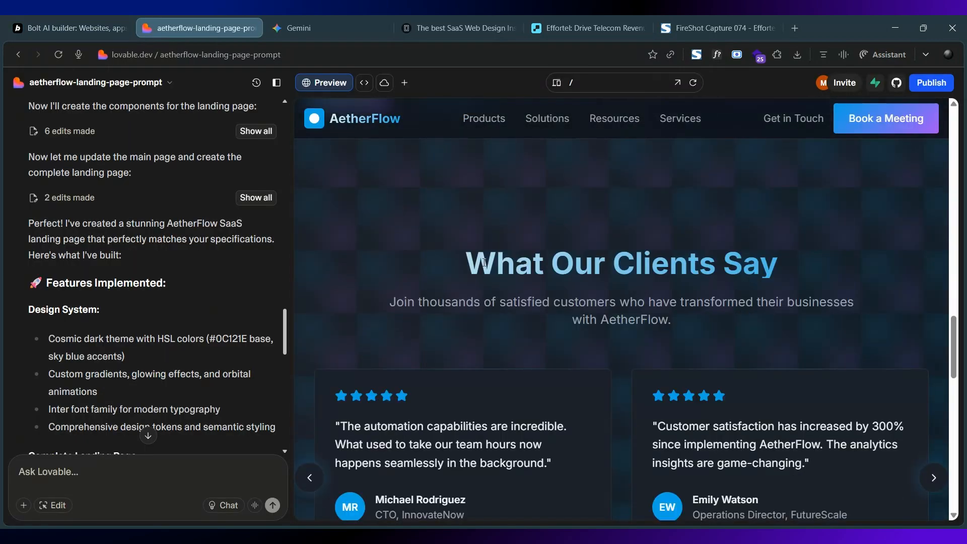
scroll(421, 236, down, 6)
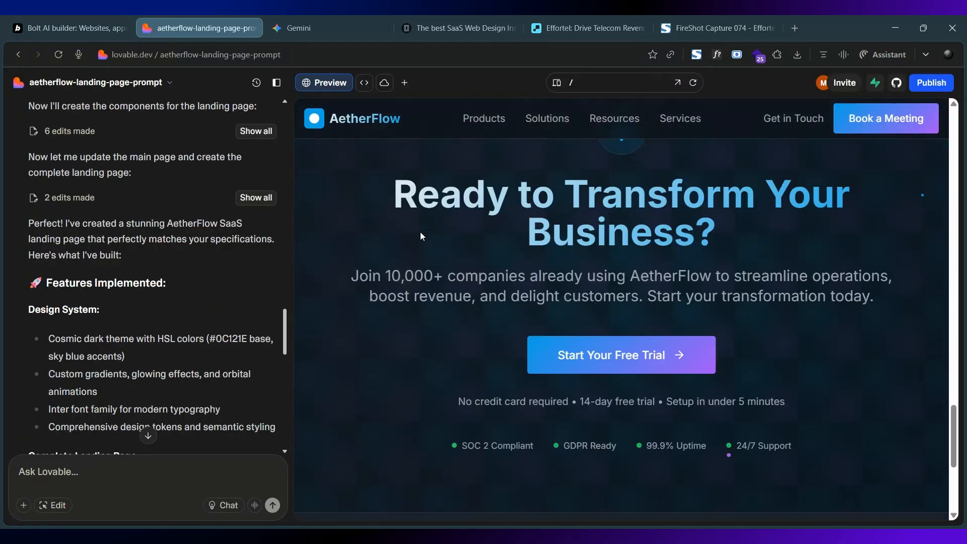
scroll(422, 235, up, 5)
scroll(421, 235, up, 20)
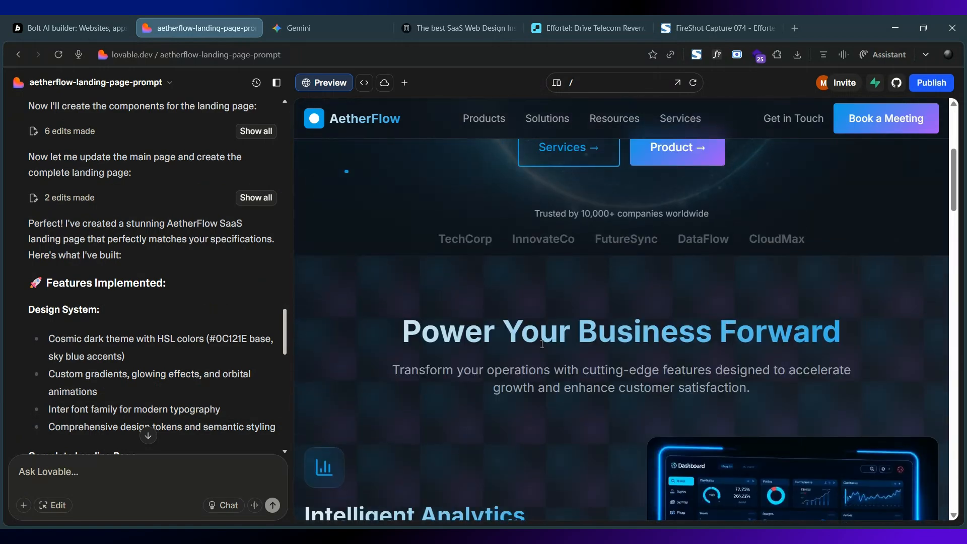
scroll(654, 313, up, 5)
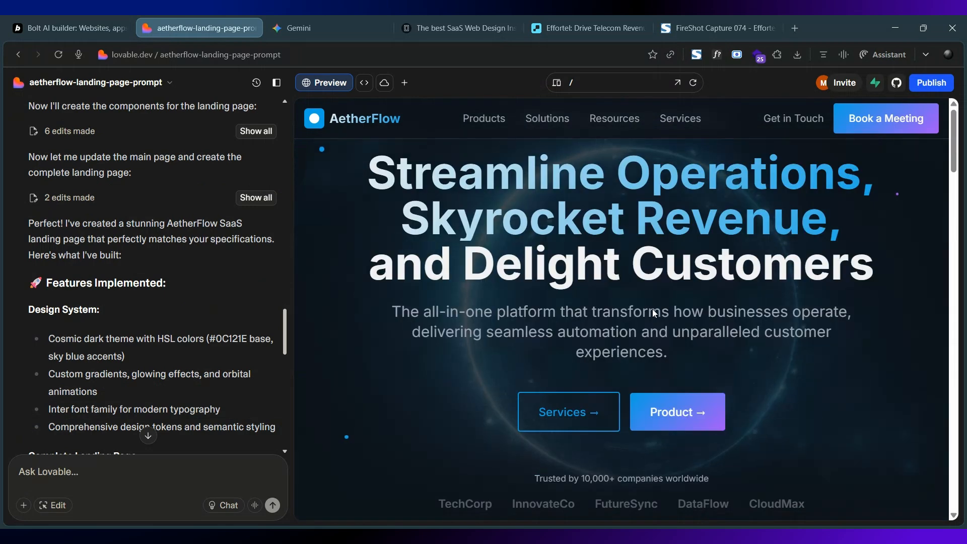
- Compare the AetherFlow landing pages in the Bolt and Lovable previews, checking feature sections, images and the footer
click(61, 26)
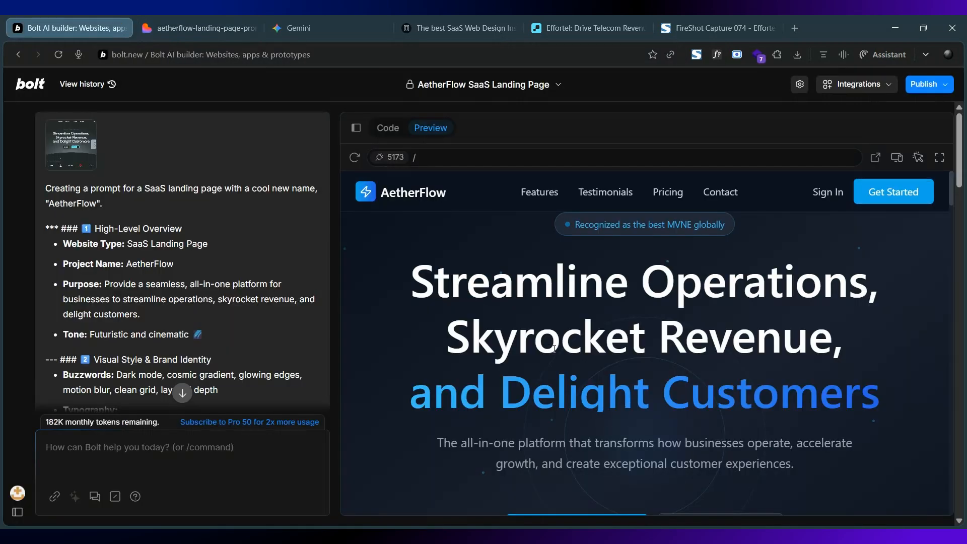
scroll(554, 349, down, 15)
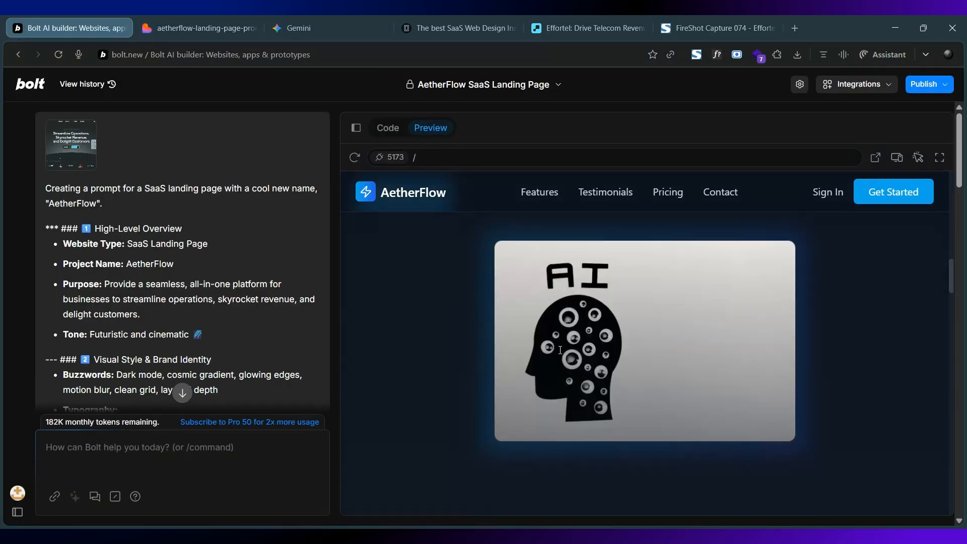
scroll(531, 400, down, 10)
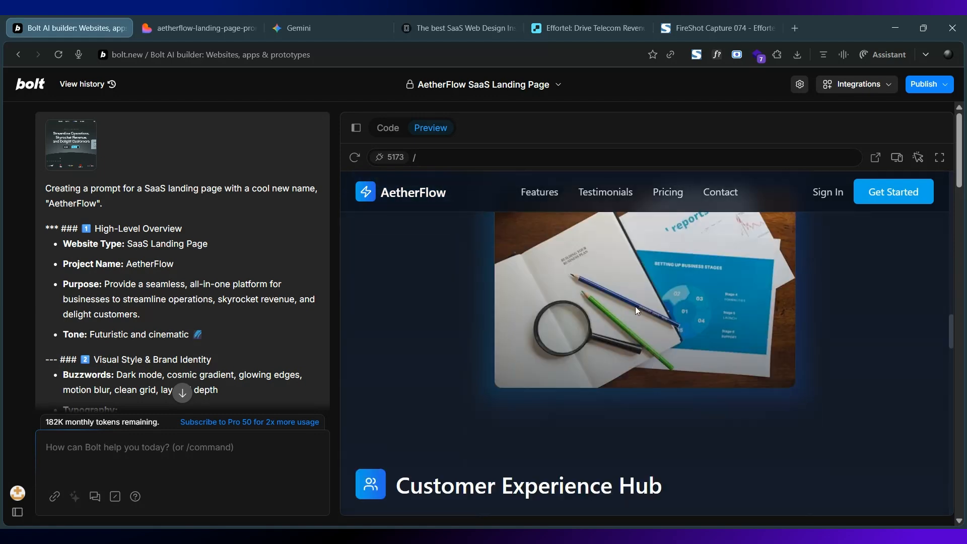
scroll(630, 353, down, 10)
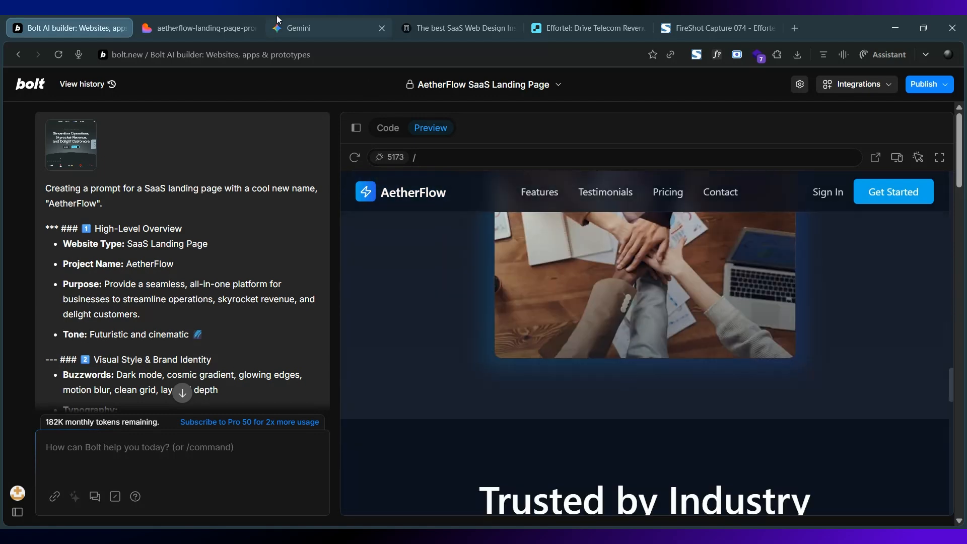
click(223, 17)
scroll(660, 339, down, 12)
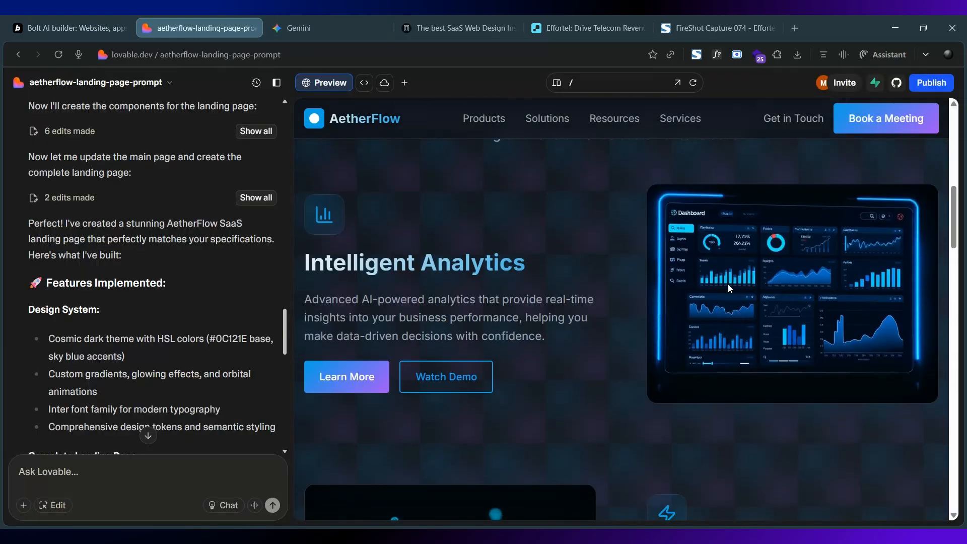
scroll(745, 325, down, 5)
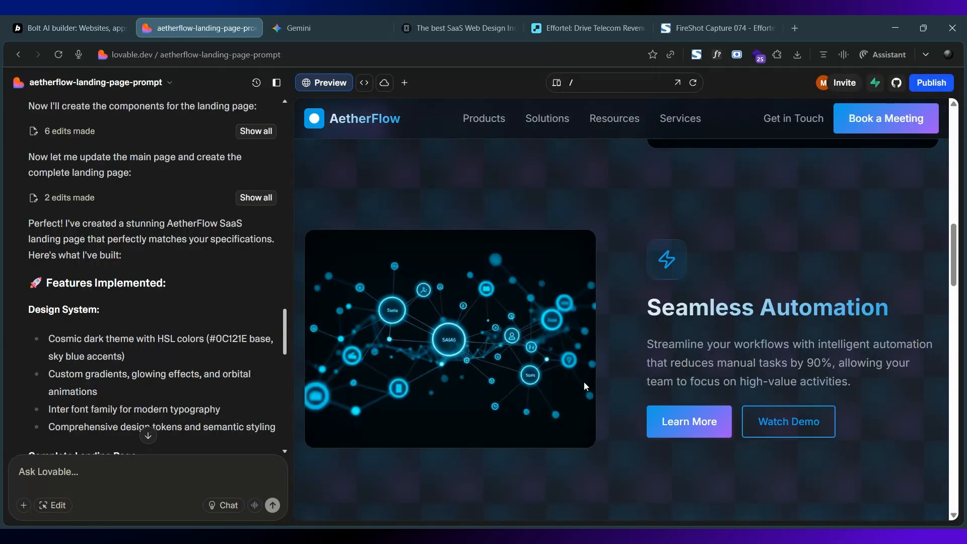
scroll(673, 260, down, 4)
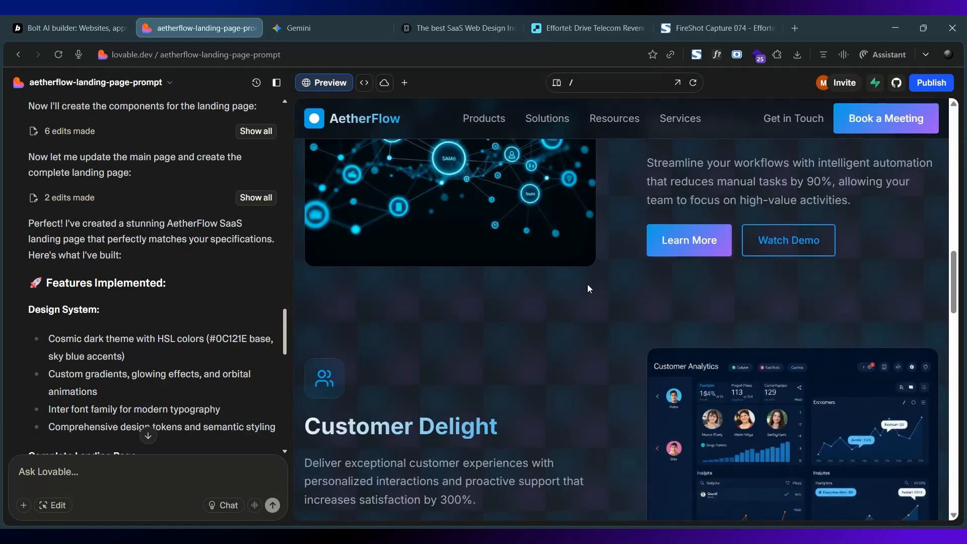
scroll(619, 347, down, 18)
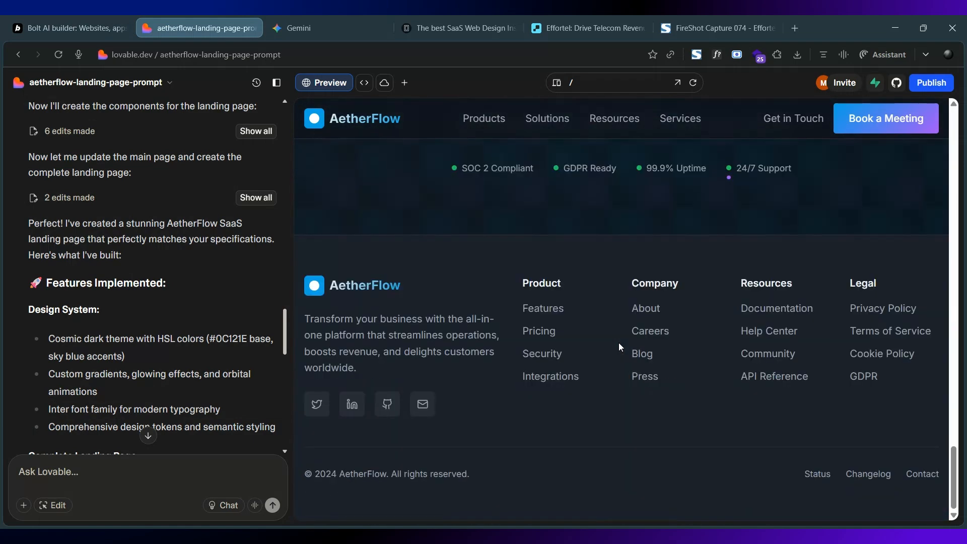
- Ask Gemini: "make user you include all relevant section eg features, comparisons, pricing, testimonials, faq , footer etc"
click(319, 20)
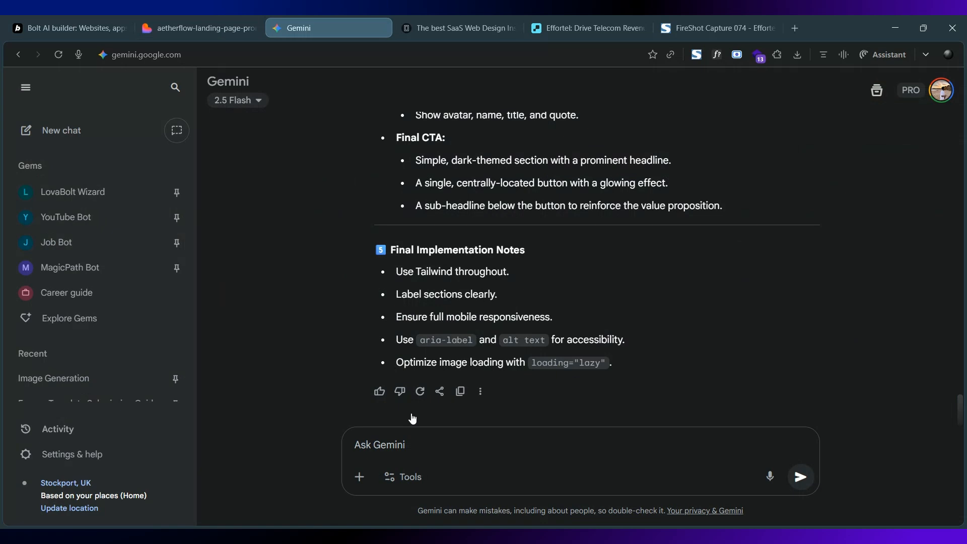
text(make user you i)
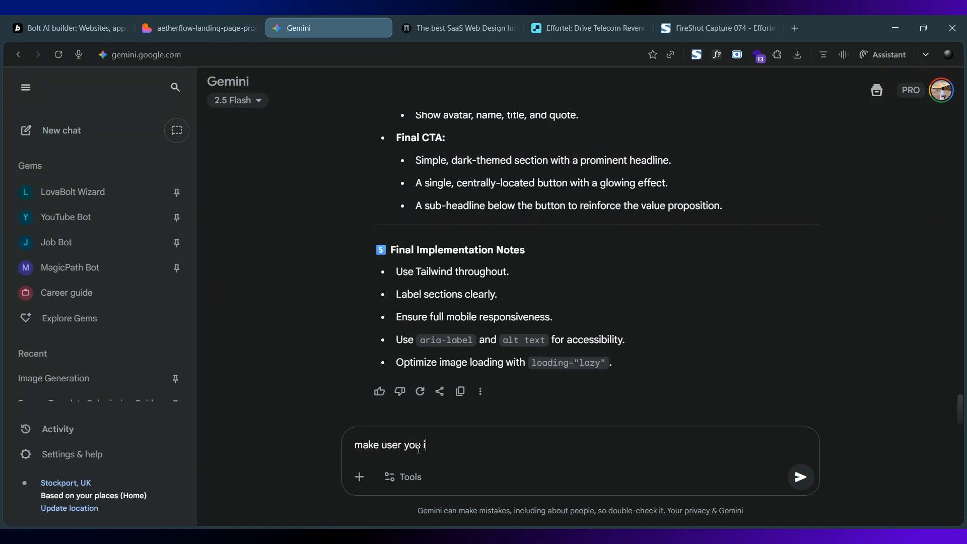
text(nclude all relevant section eg)
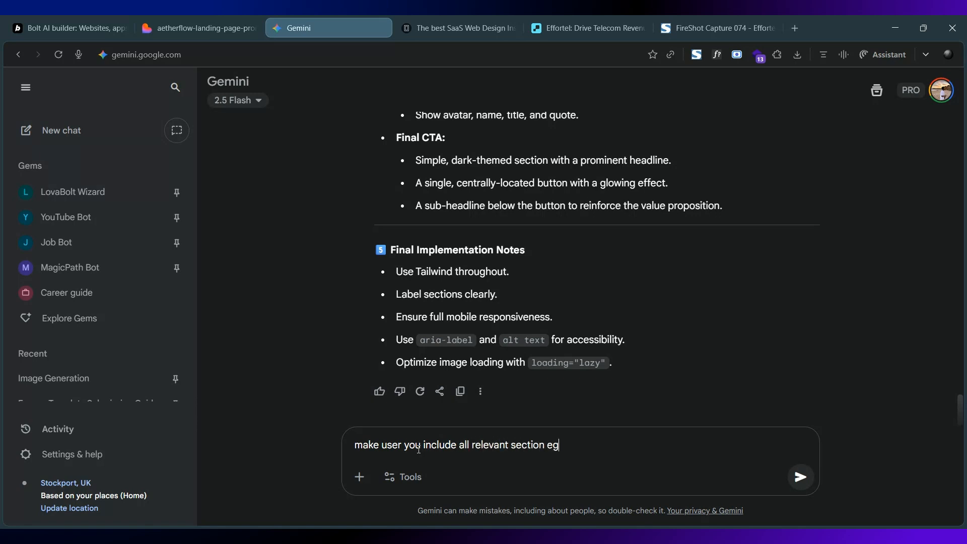
text( features, comparisons)
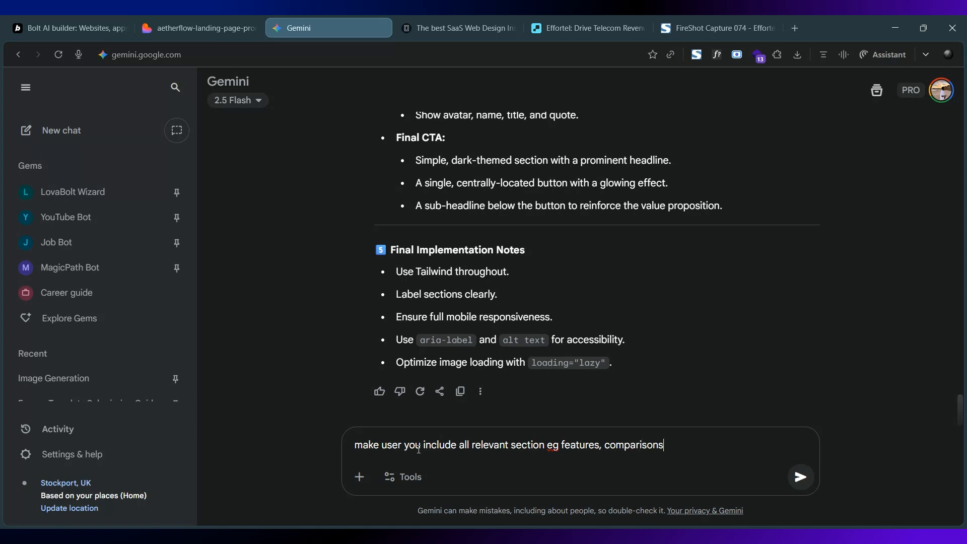
text(, pricing, testimonials, )
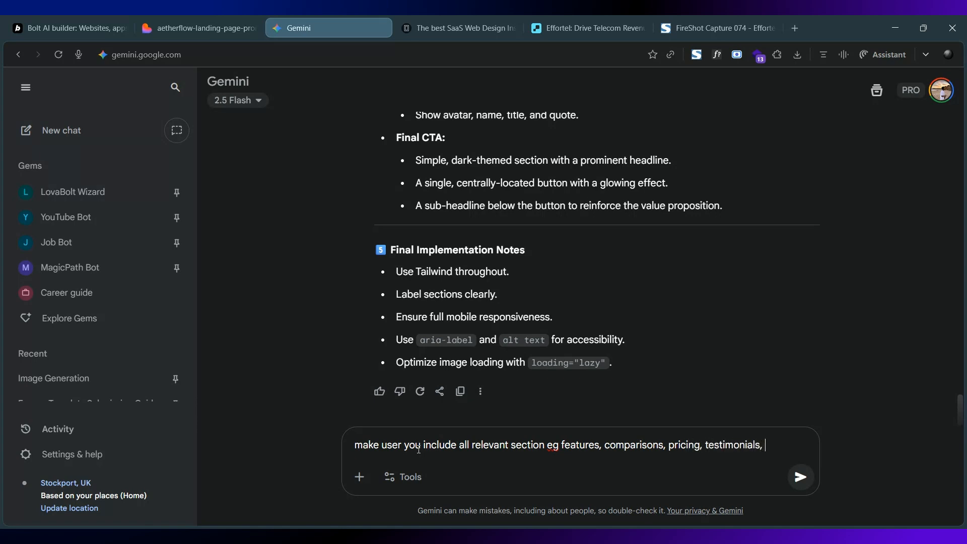
text(faq et, footer)
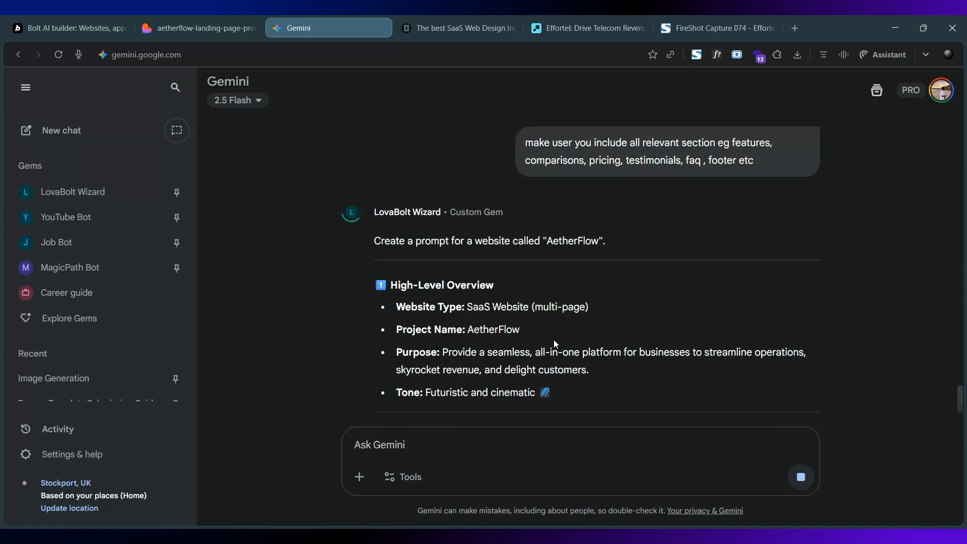
- Copy the Effortel capture from FireShot to the clipboard and attach it to a new Gemini message
click(684, 16)
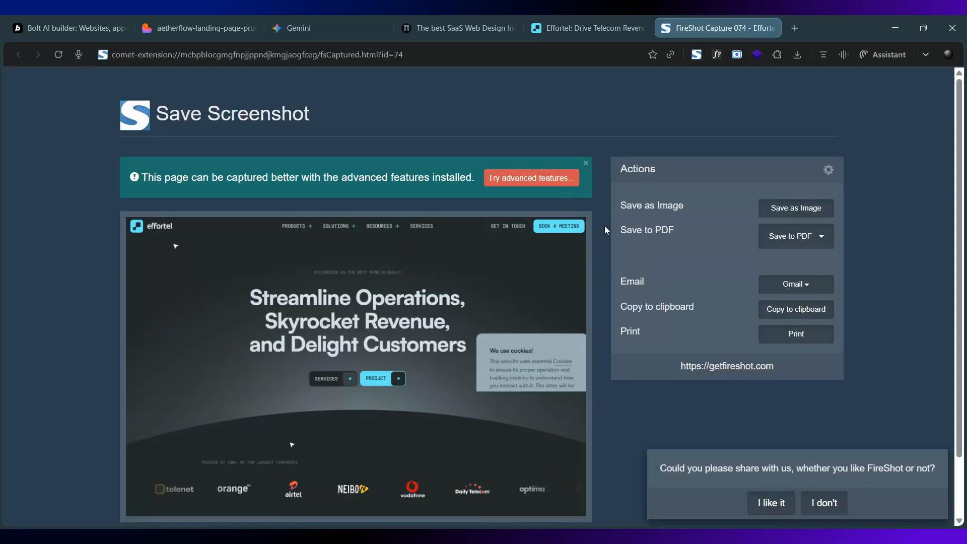
click(600, 16)
click(691, 16)
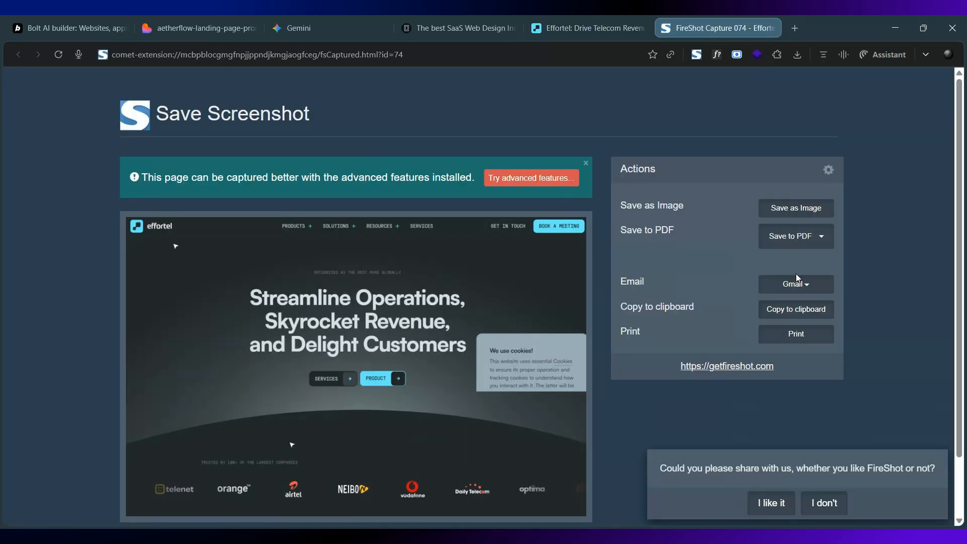
click(796, 308)
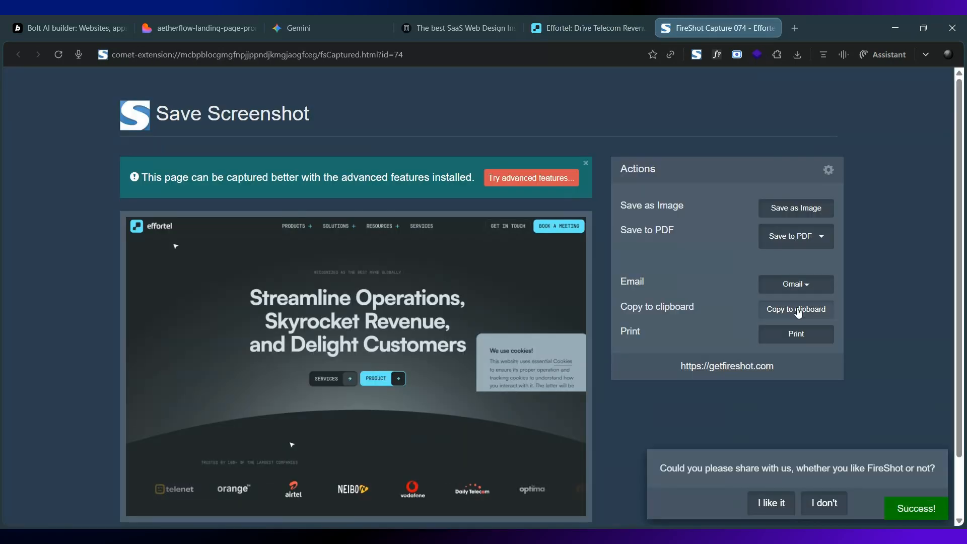
click(576, 16)
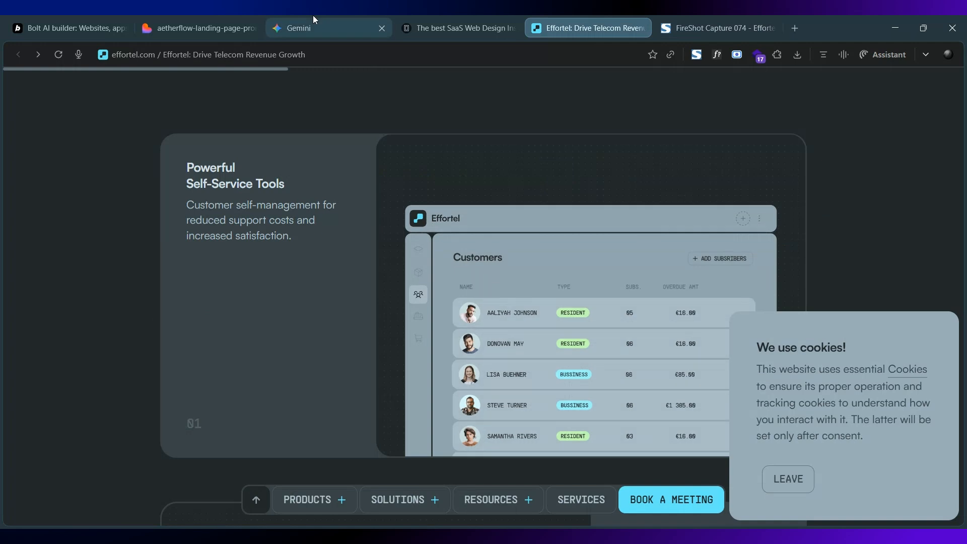
click(313, 16)
click(446, 434)
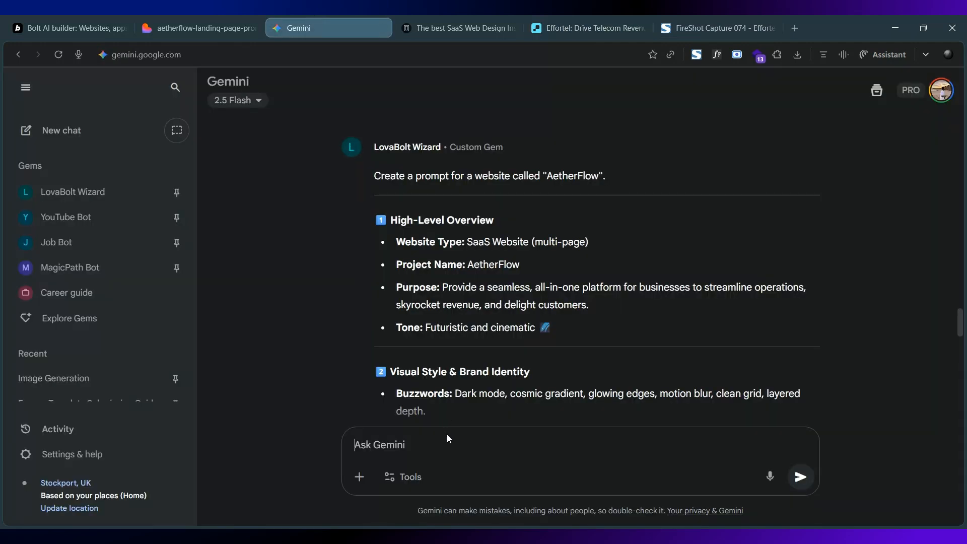
key(ctrl+v)
- Send the attached capture to Gemini with "describe this hero section with detail. explain the colours the layout and the look and feel"
text(descr)
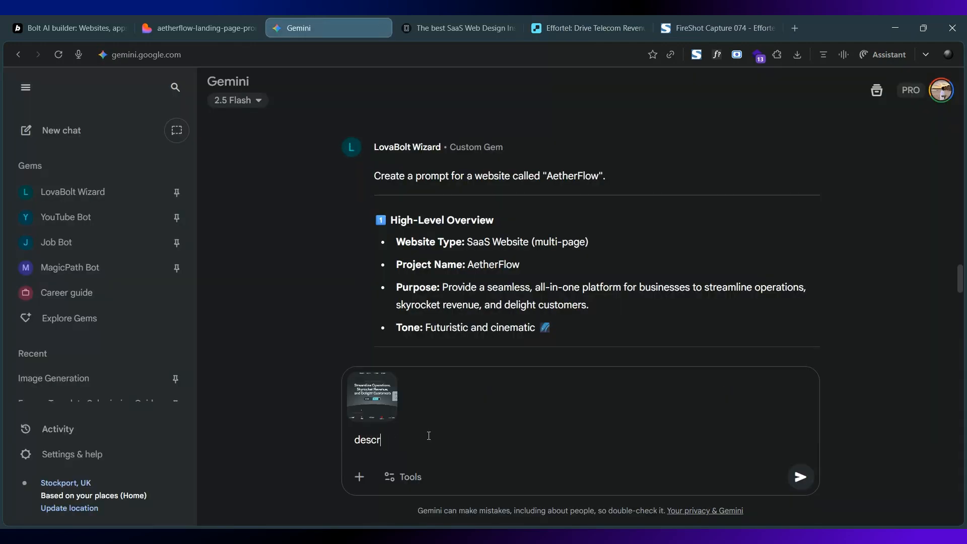
text(ibe the is hero sectio)
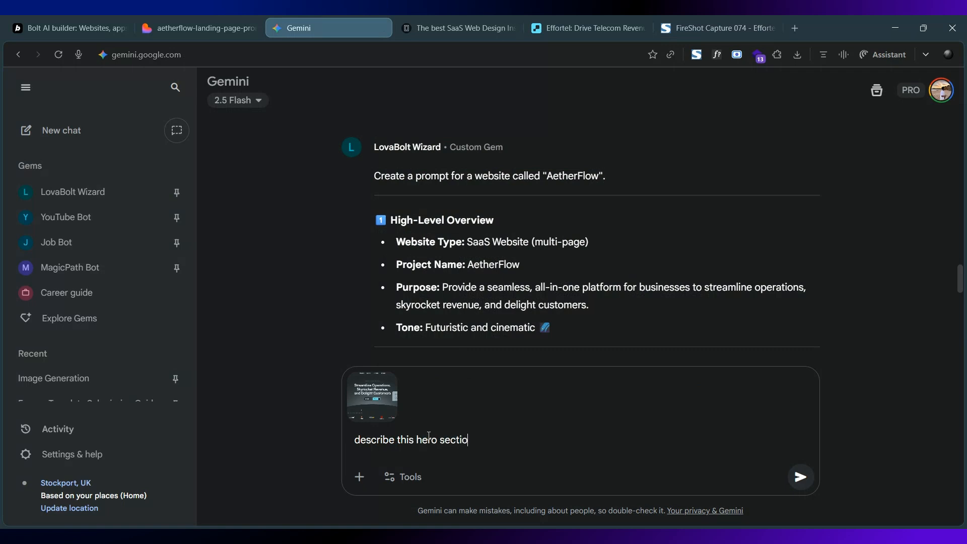
text(n with adetail. explain )
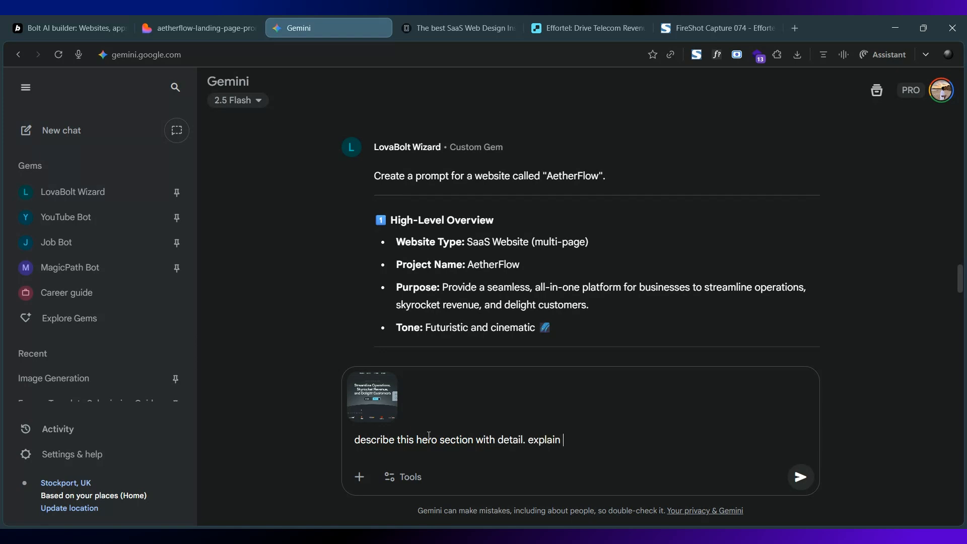
text(the colours the)
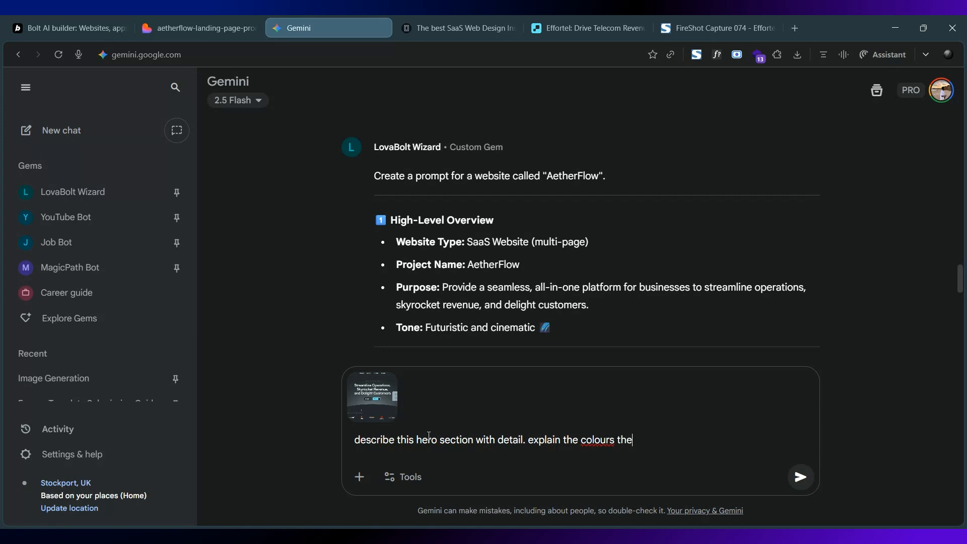
text( layout and the look and feel)
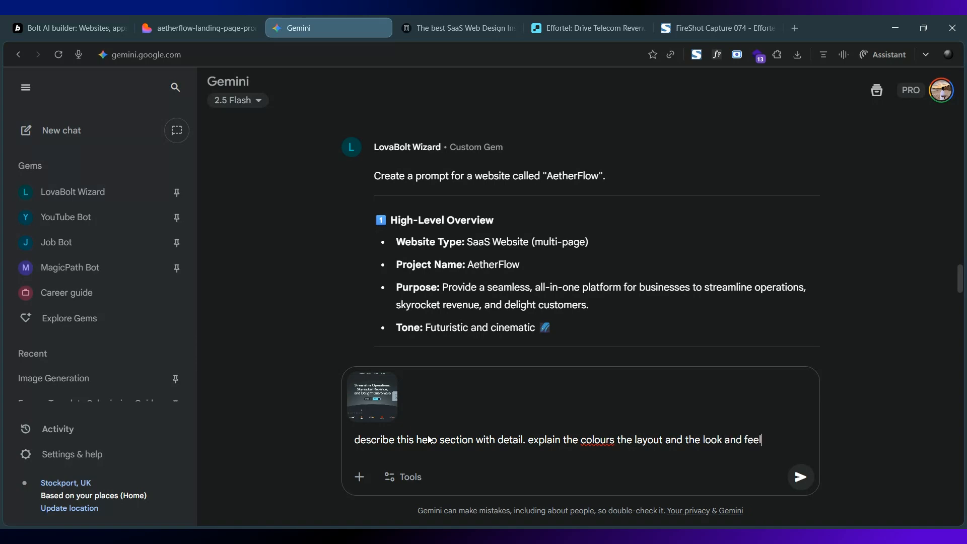
key(Return)
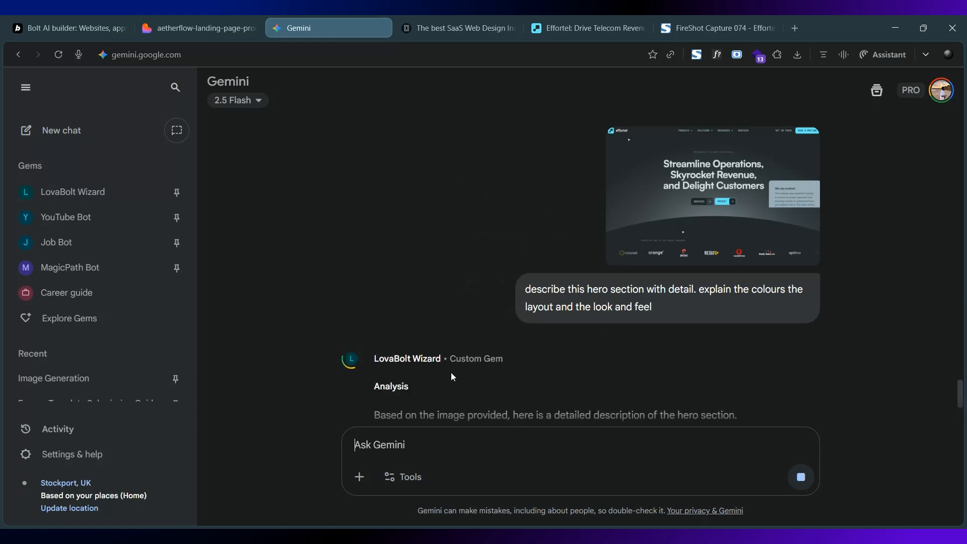
- Read Gemini's description of the Effortel hero section, covering its layout, look and feel, colors and elements
scroll(556, 365, down, 3)
scroll(556, 365, down, 1)
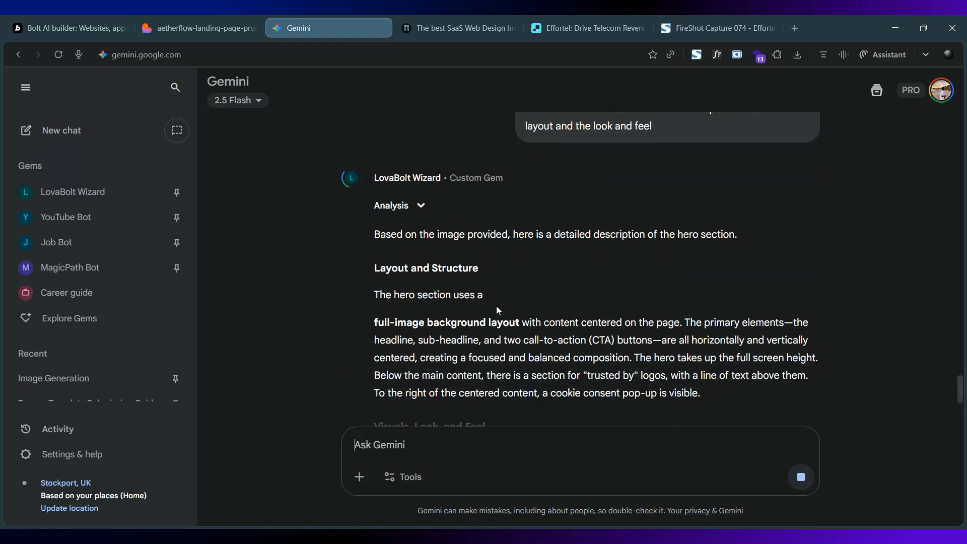
scroll(455, 313, down, 1)
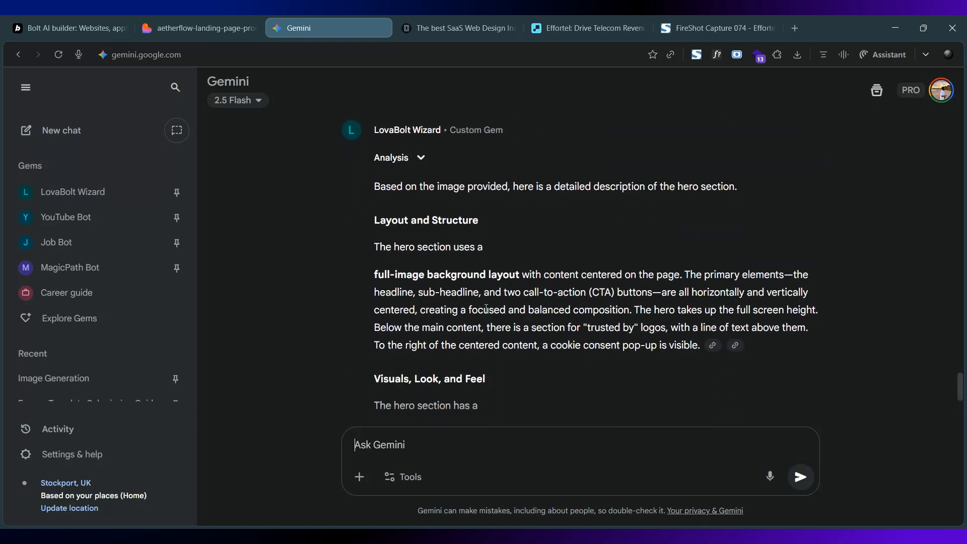
scroll(542, 304, down, 4)
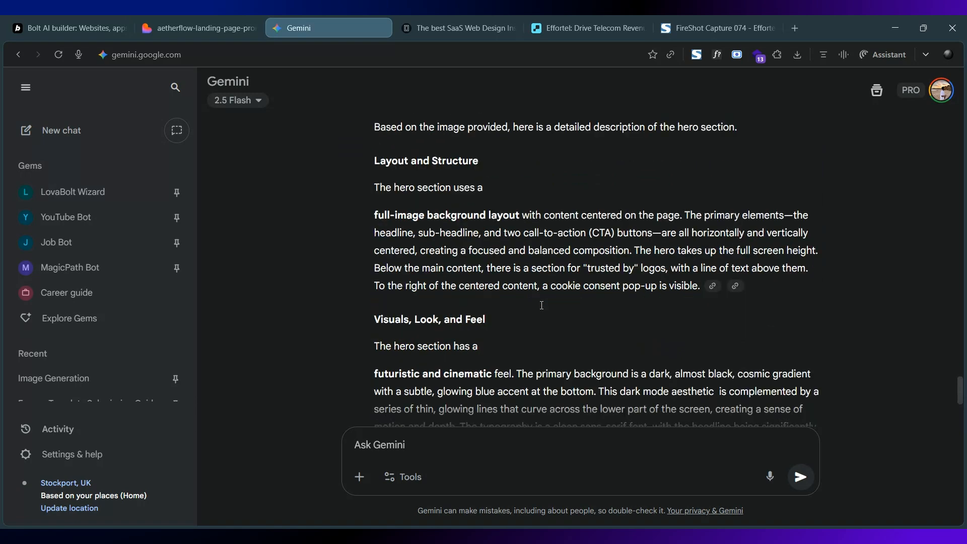
scroll(544, 297, down, 2)
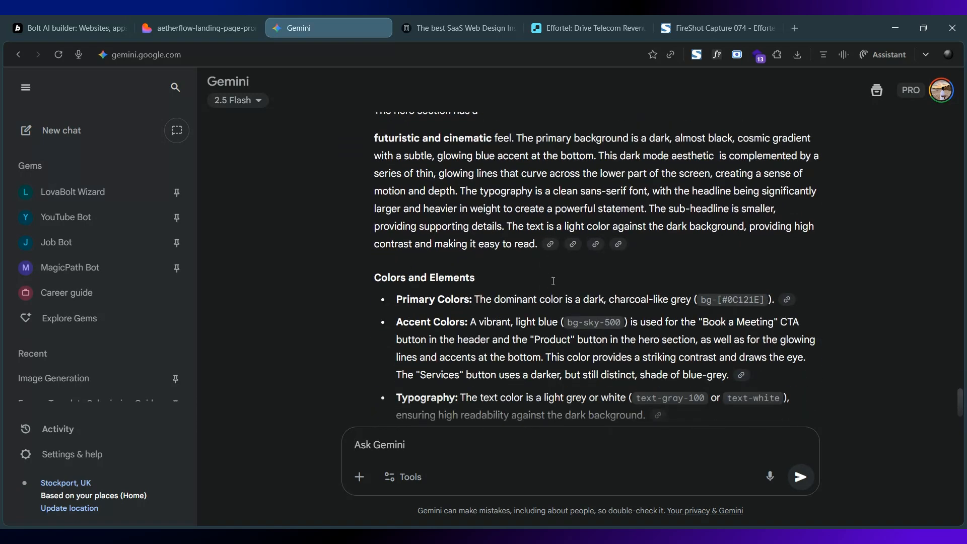
scroll(538, 316, down, 3)
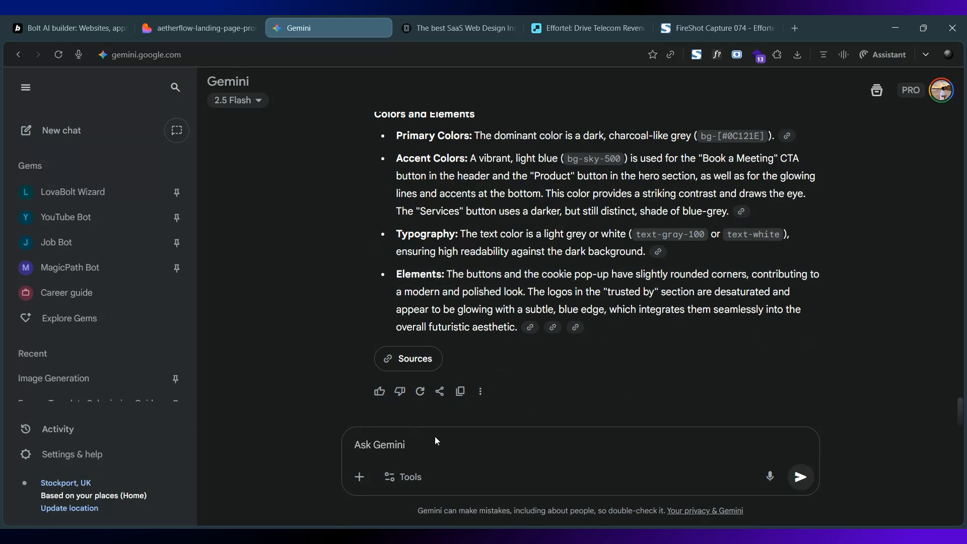
- Ask Gemini to turn the description into a prompt for an AetherFlow hero section with Satoshi for all fonts, and copy the response
text(turn this into a prompr )
text( to create a)
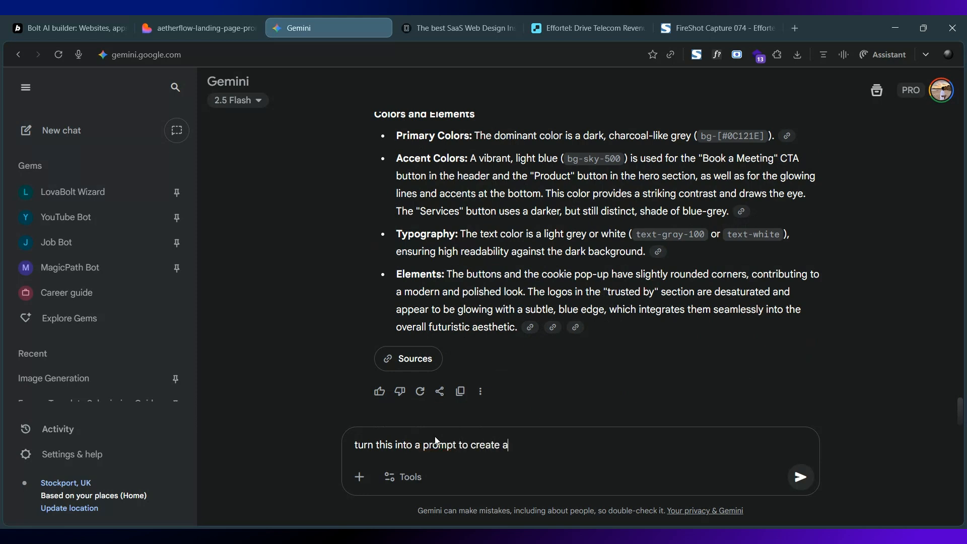
text( hero section for aetherflow)
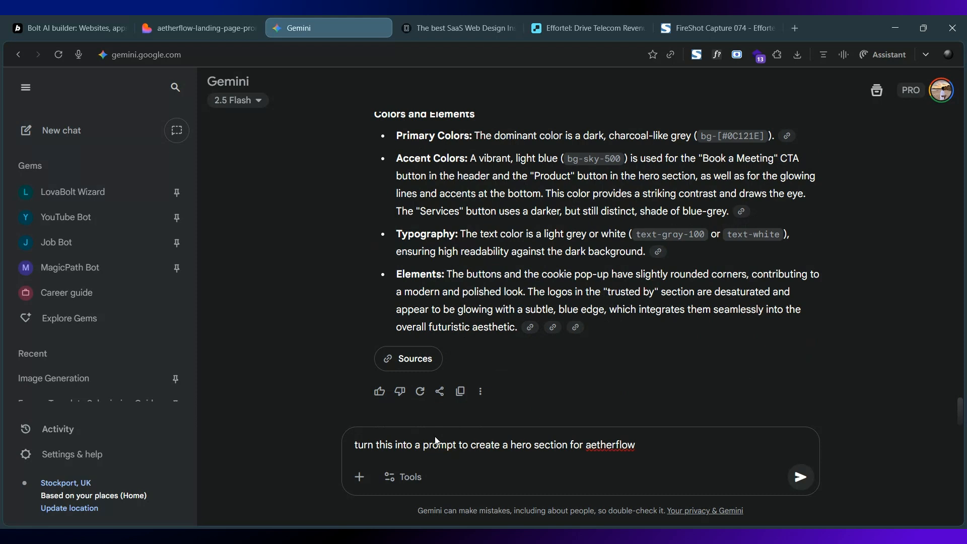
text(. also include satoshi font for all font)
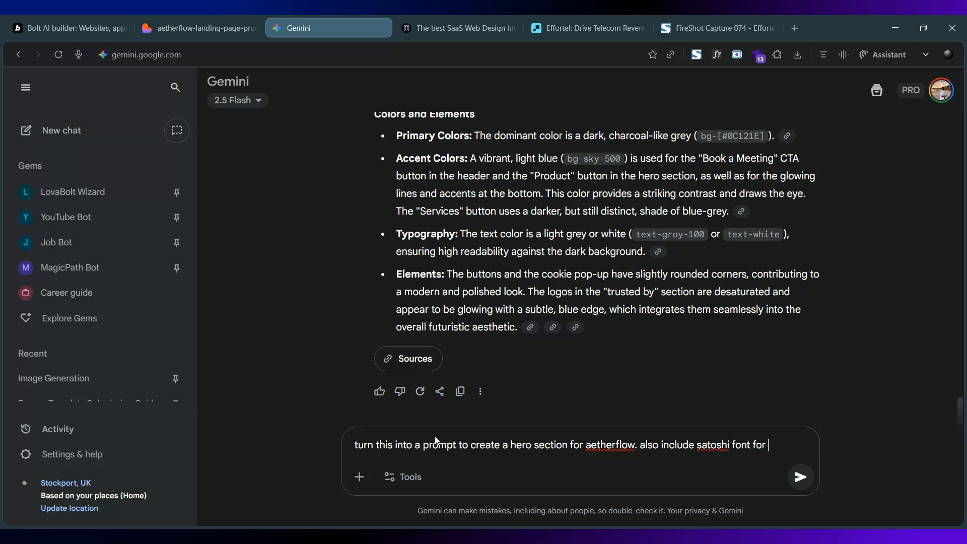
key(Return)
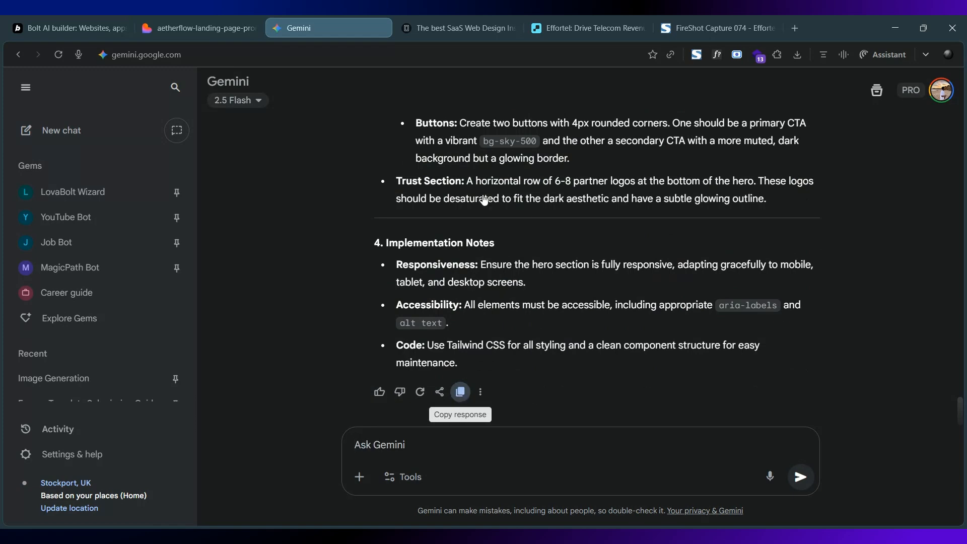
click(460, 392)
scroll(469, 197, up, 10)
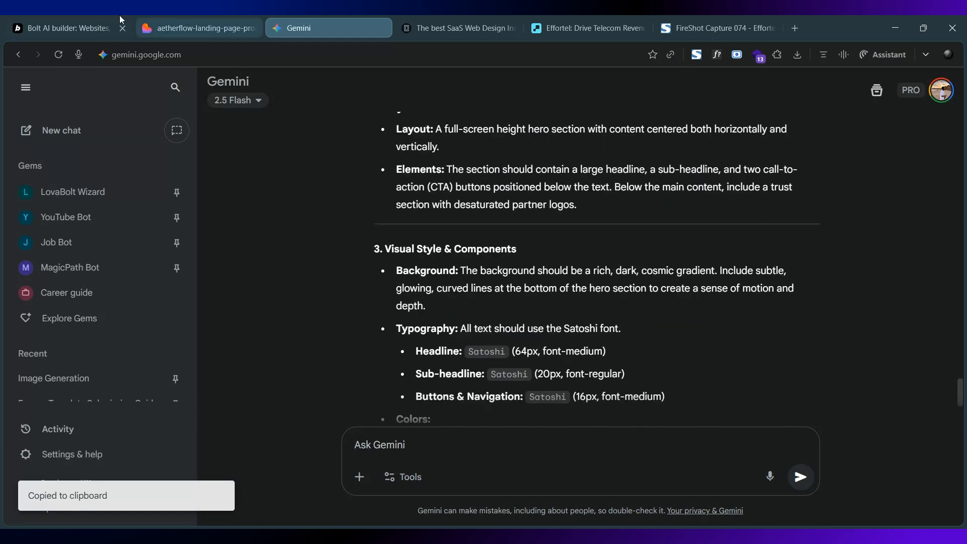
- Switch to Lovable, leave the current project for a new prompt, and paste the Gemini-written AetherFlow hero section prompt
click(178, 25)
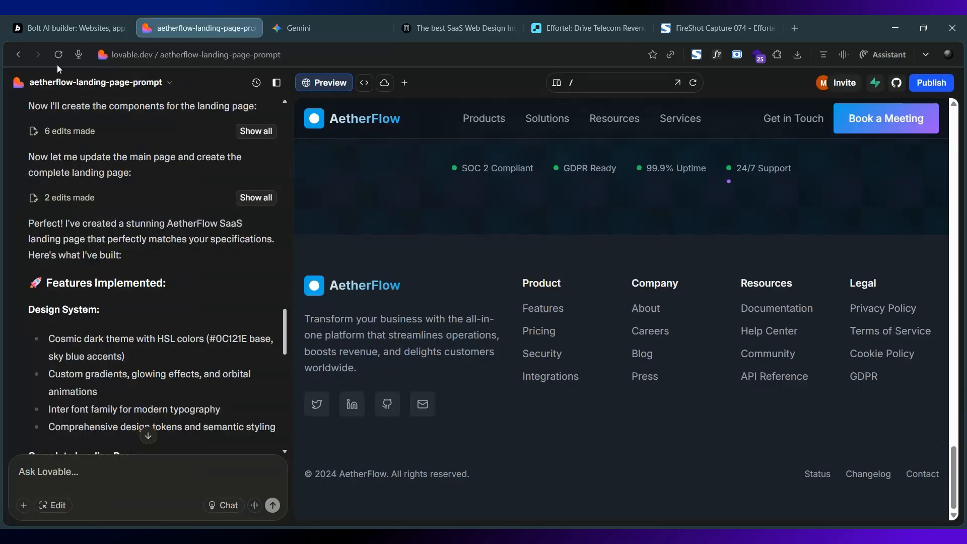
click(85, 82)
click(47, 113)
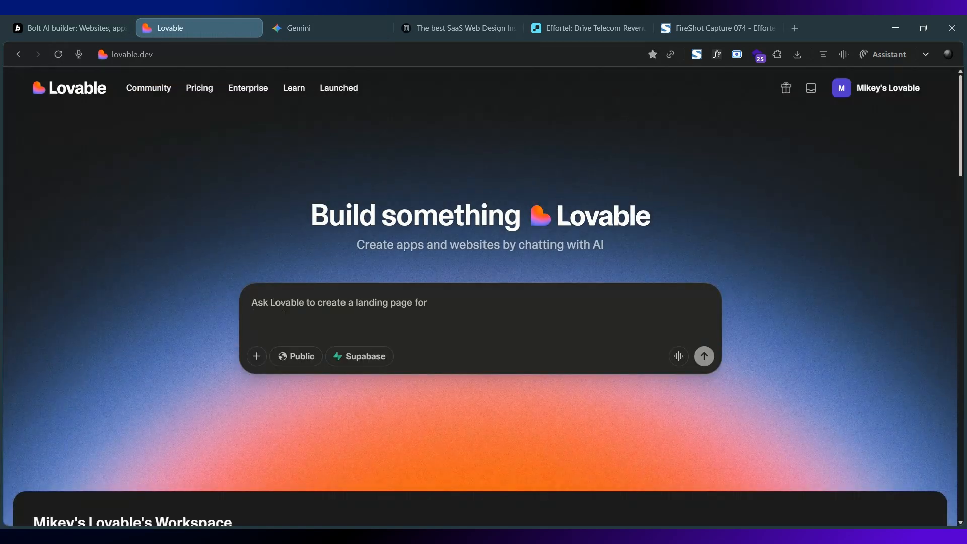
key(ctrl+v)
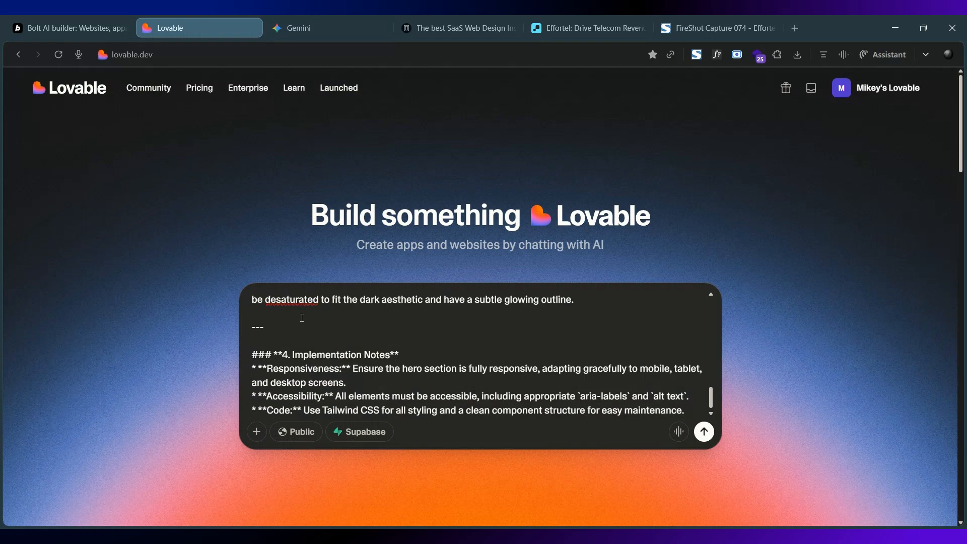
scroll(333, 301, up, 10)
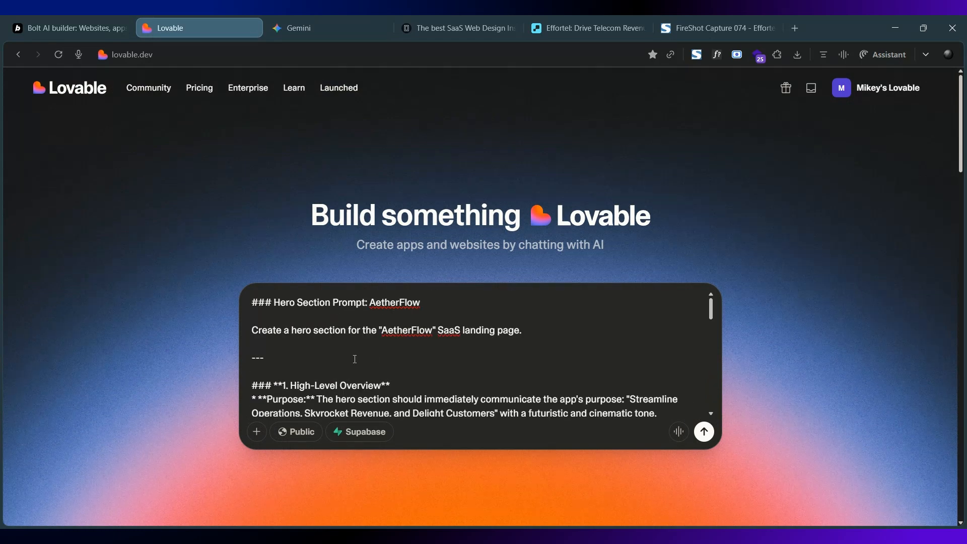
text(take inspiration from)
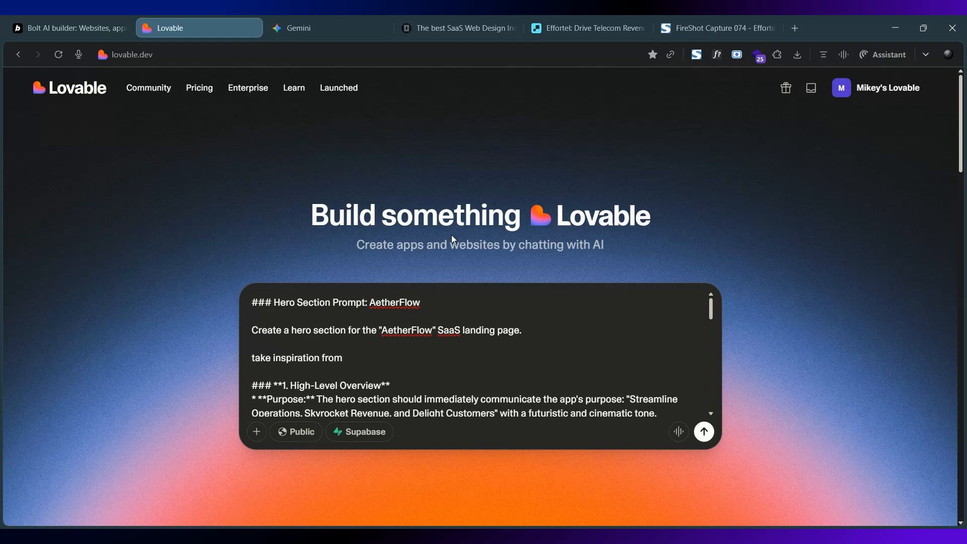
click(587, 28)
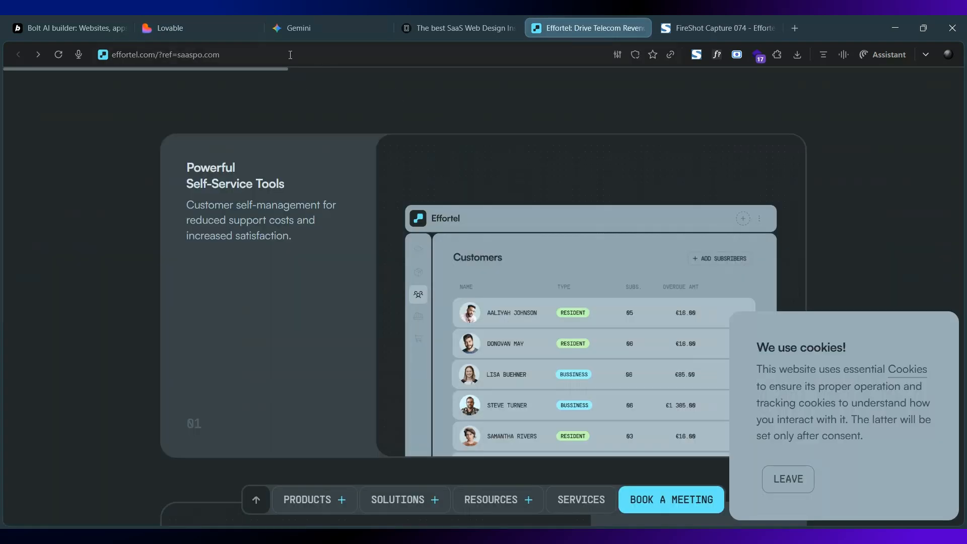
click(289, 55)
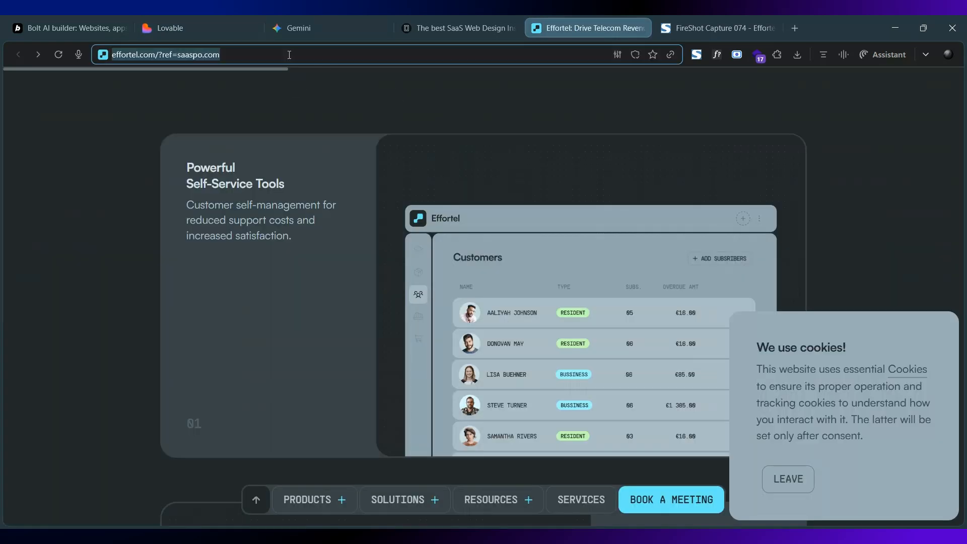
click(235, 22)
key(ctrl+v)
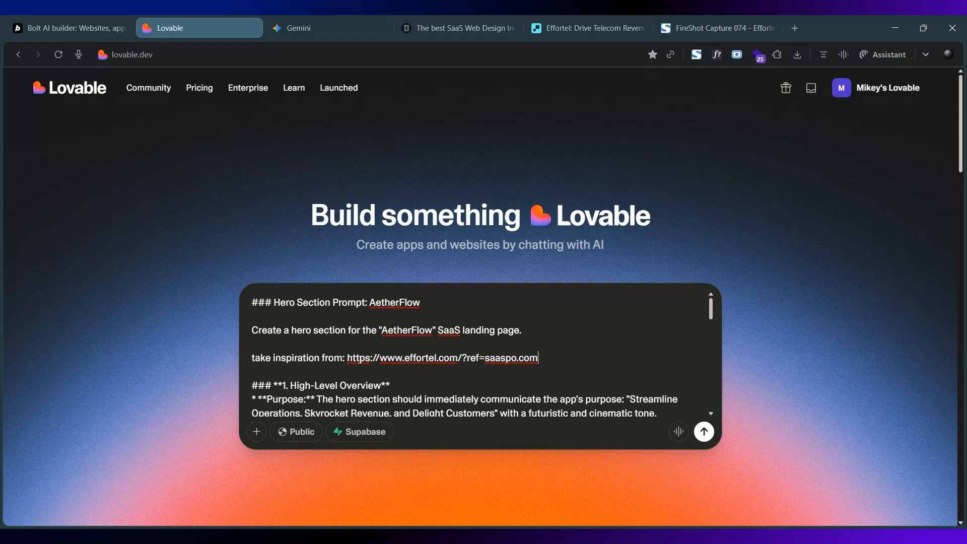
- Copy the Effortel capture from FireShot and attach it to the Lovable prompt
click(746, 28)
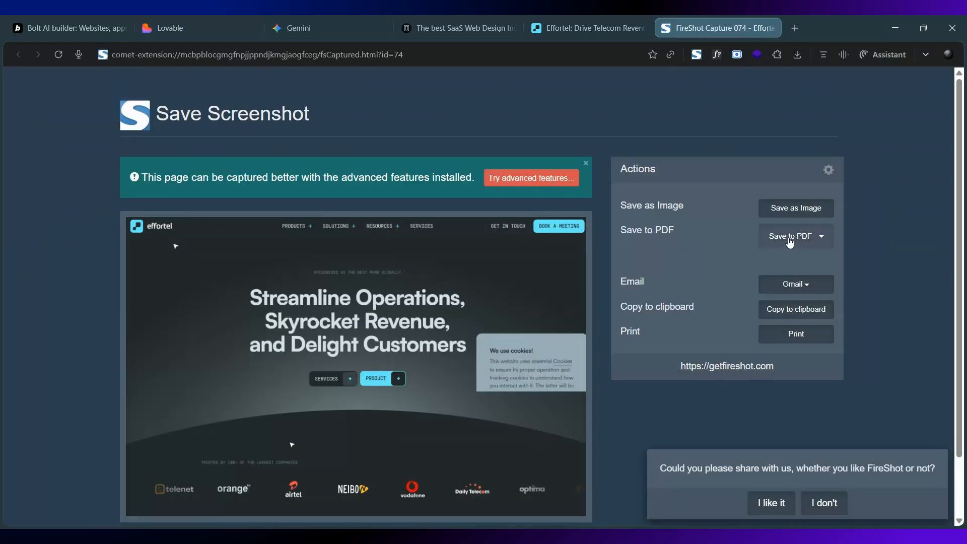
click(793, 309)
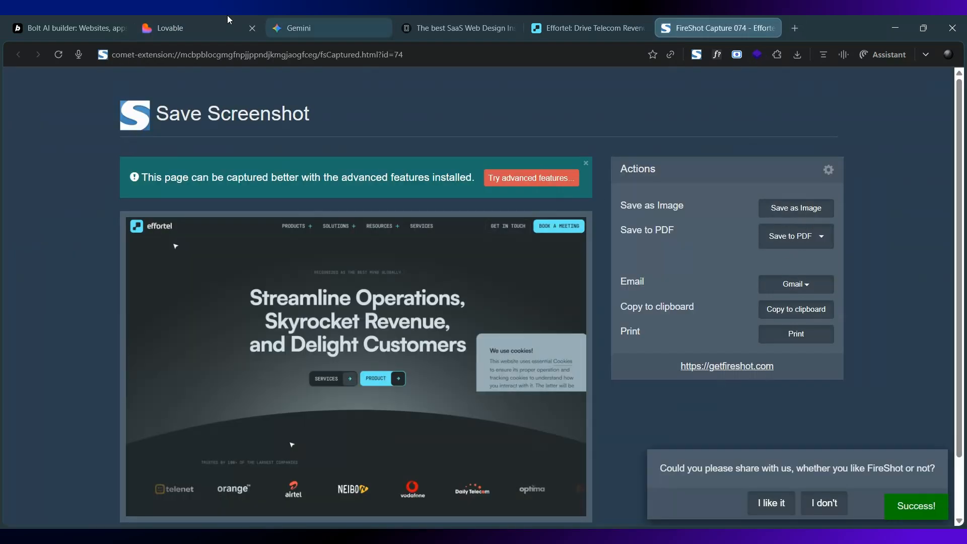
click(186, 19)
key(ctrl+v)
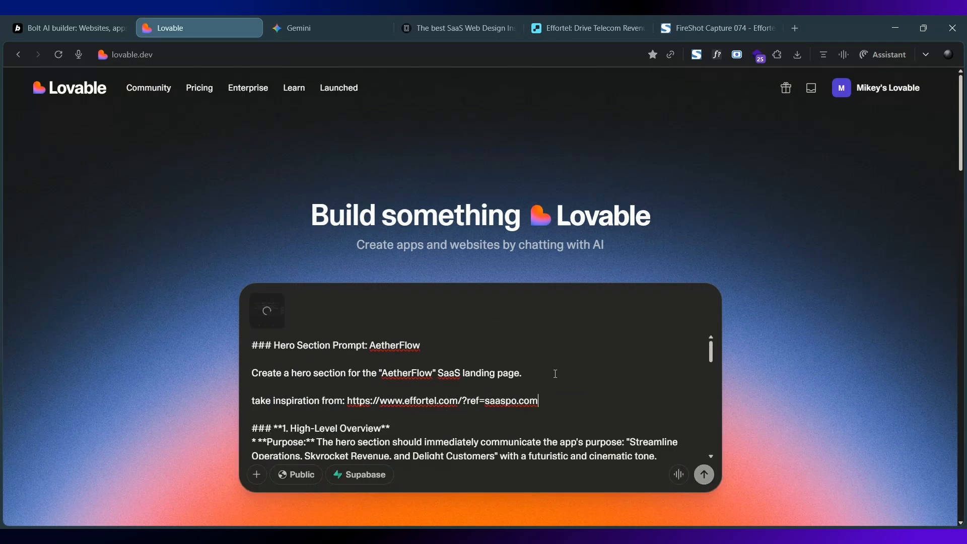
- Select the full Lovable prompt text, then switch to Bolt and attach the Effortel capture to a new project prompt
key(ctrl+a)
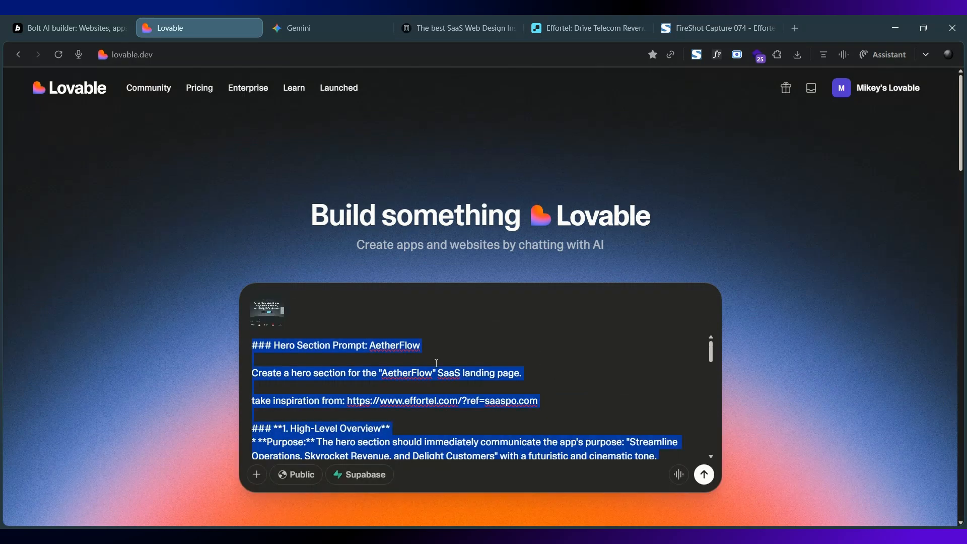
click(66, 19)
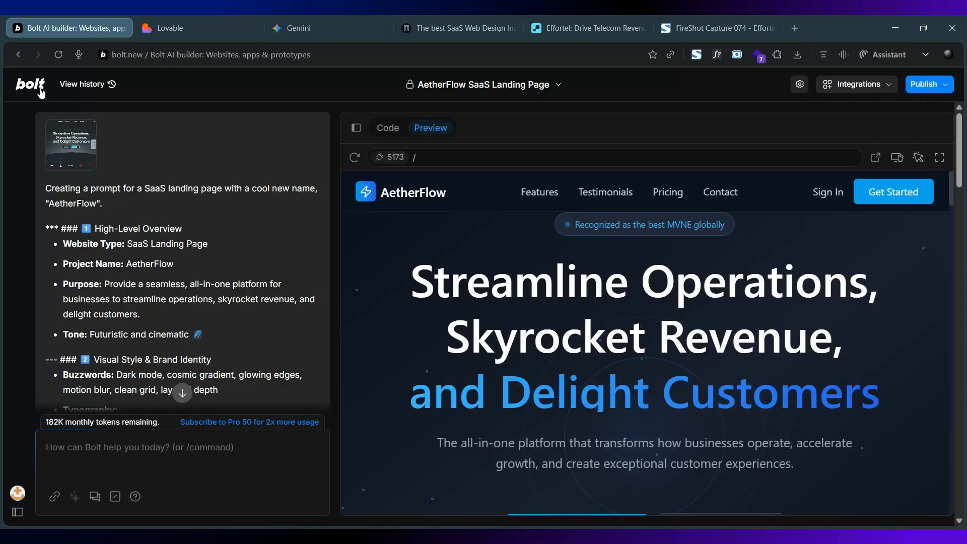
click(41, 93)
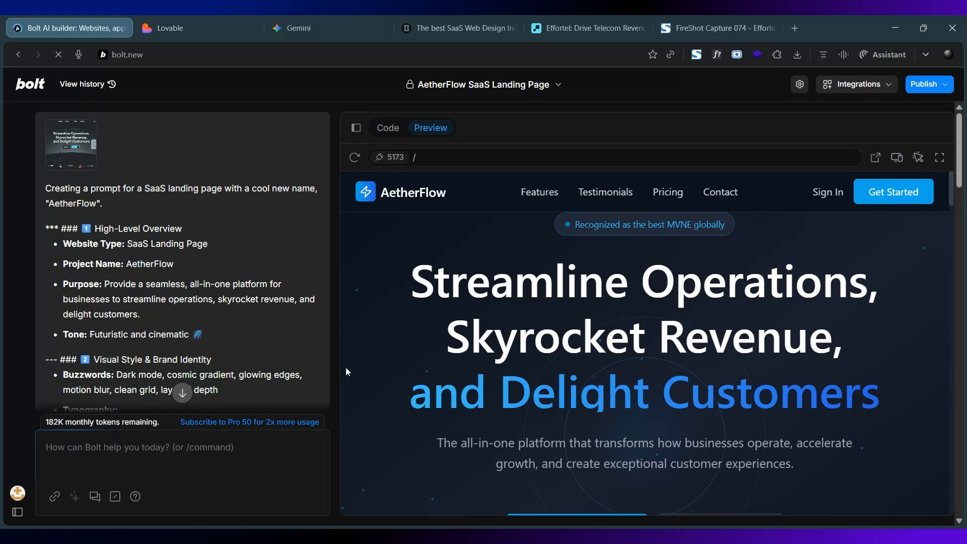
key(ctrl+v)
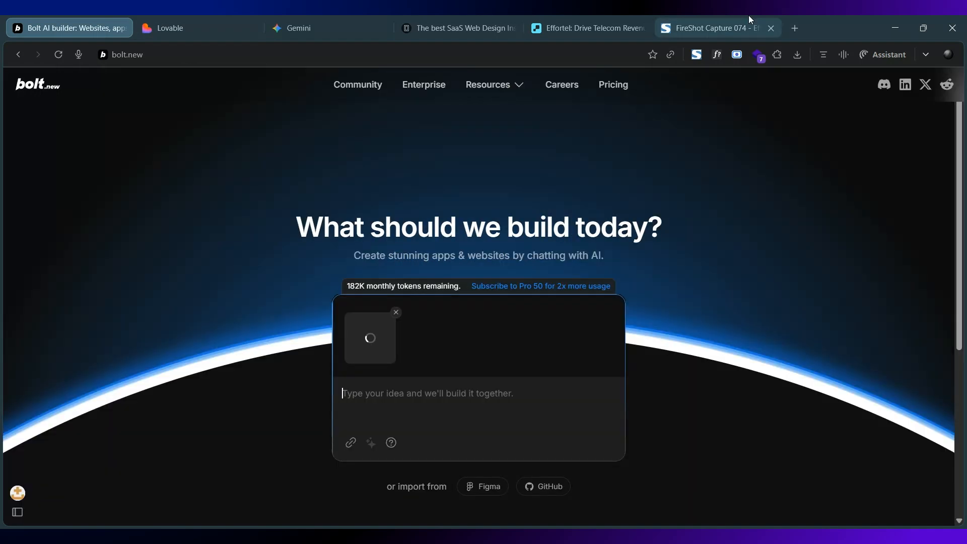
- Copy the full hero prompt from Lovable into the Bolt prompt and submit it in both Bolt and Lovable
click(748, 16)
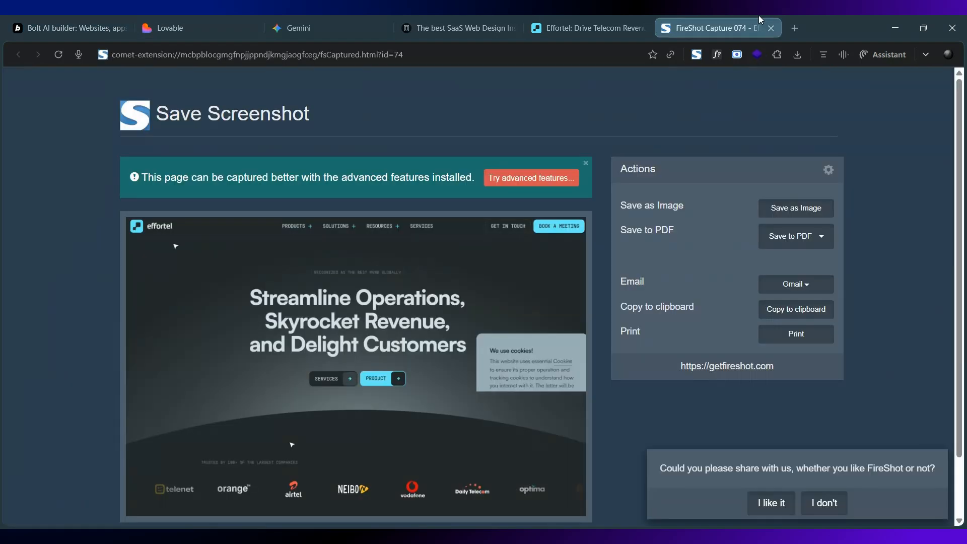
click(197, 22)
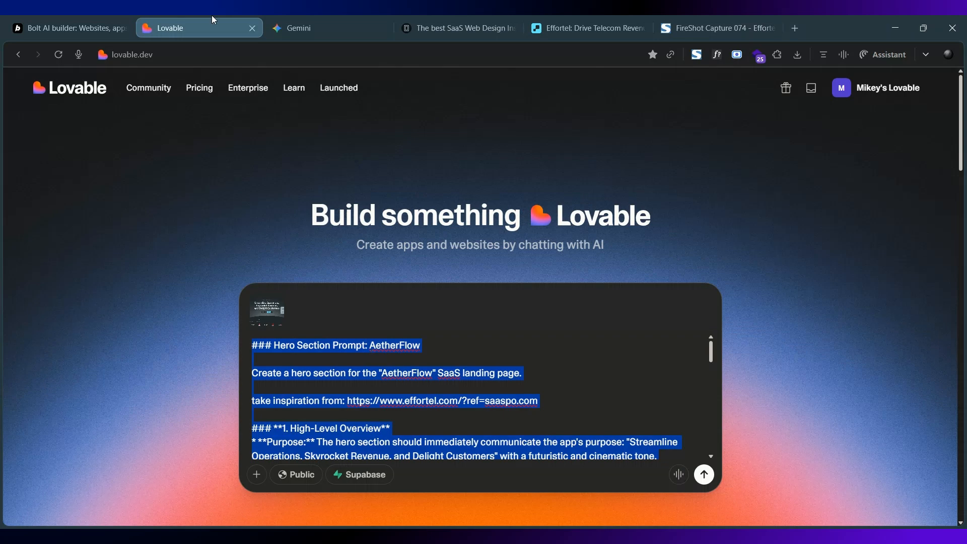
click(49, 18)
key(ctrl+v)
click(600, 401)
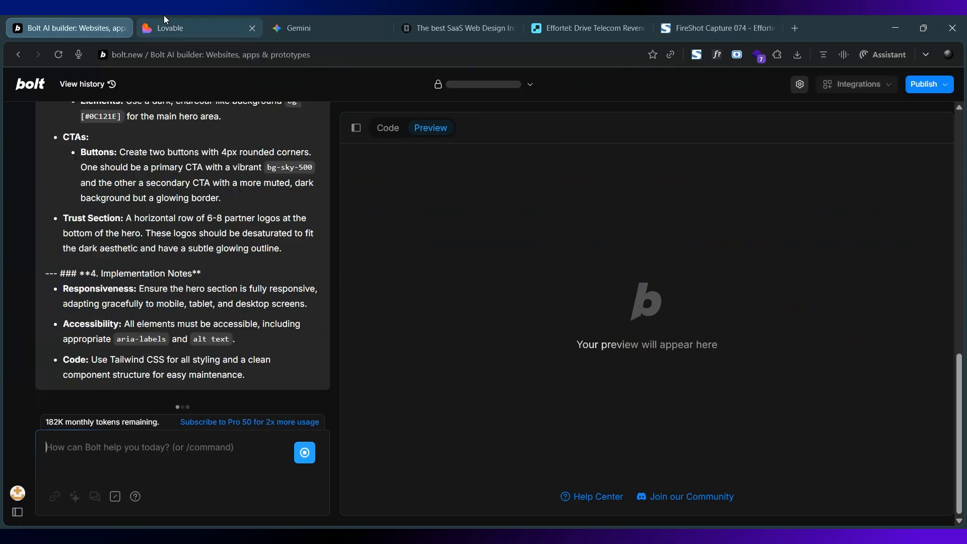
click(165, 20)
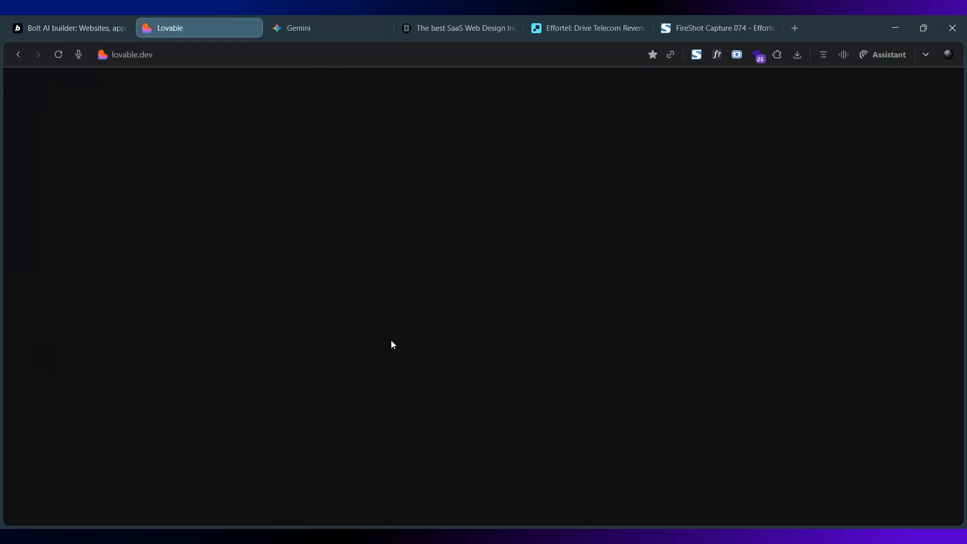
click(697, 459)
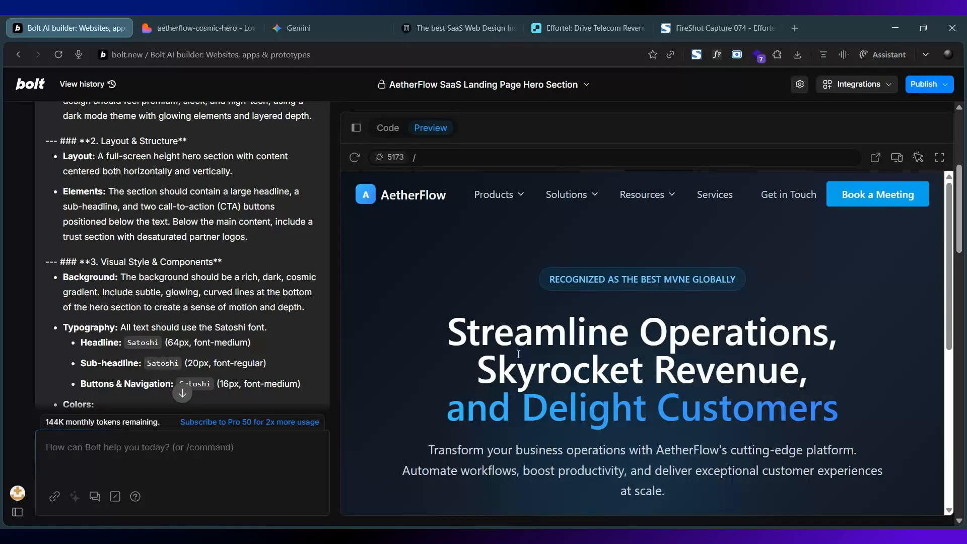
- Examine Bolt's generated AetherFlow hero preview, from the navigation and headline to the buttons and partner logos
scroll(586, 327, down, 5)
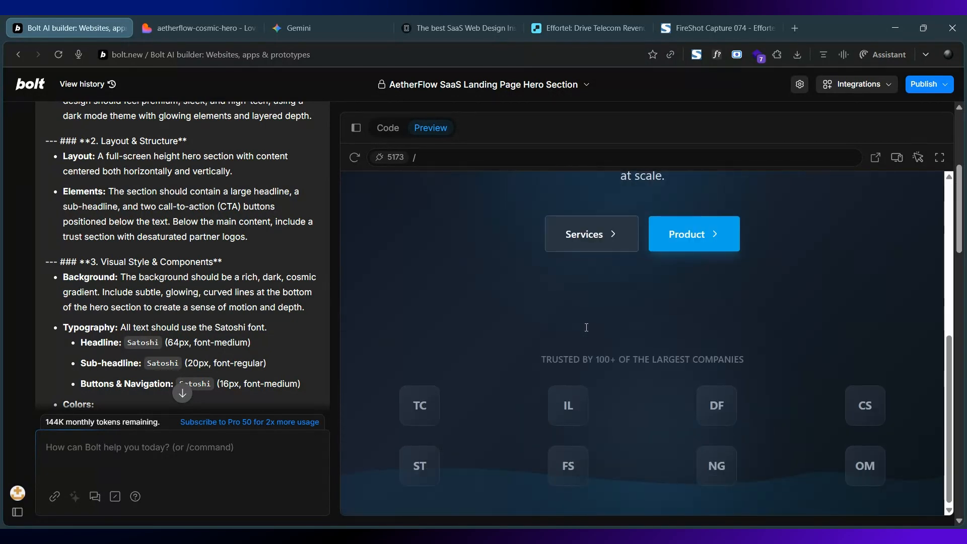
scroll(687, 303, up, 4)
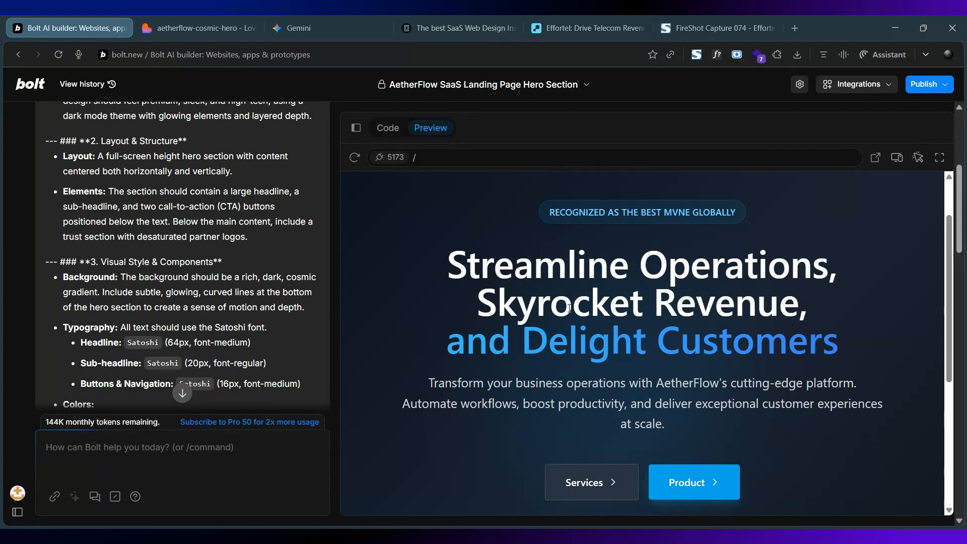
scroll(565, 318, down, 4)
scroll(629, 322, up, 3)
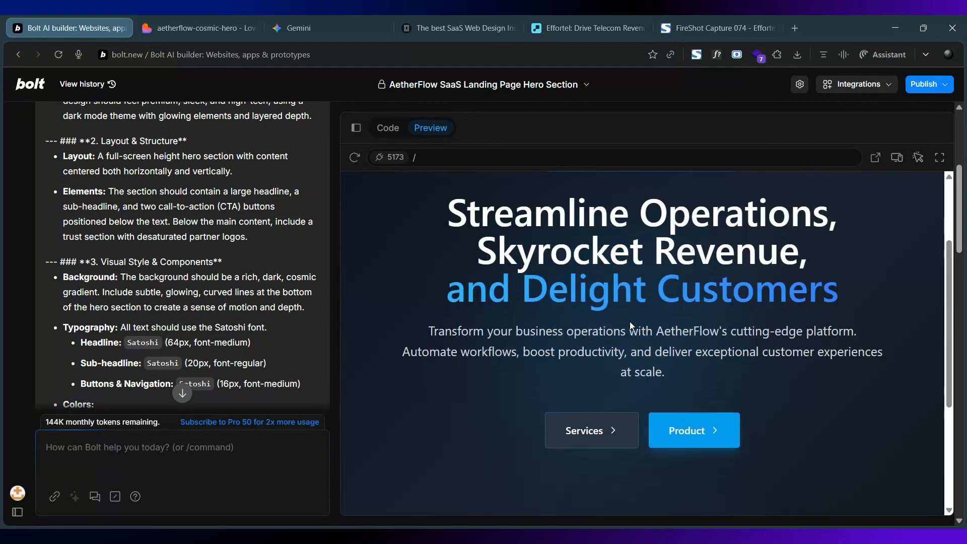
scroll(721, 291, up, 3)
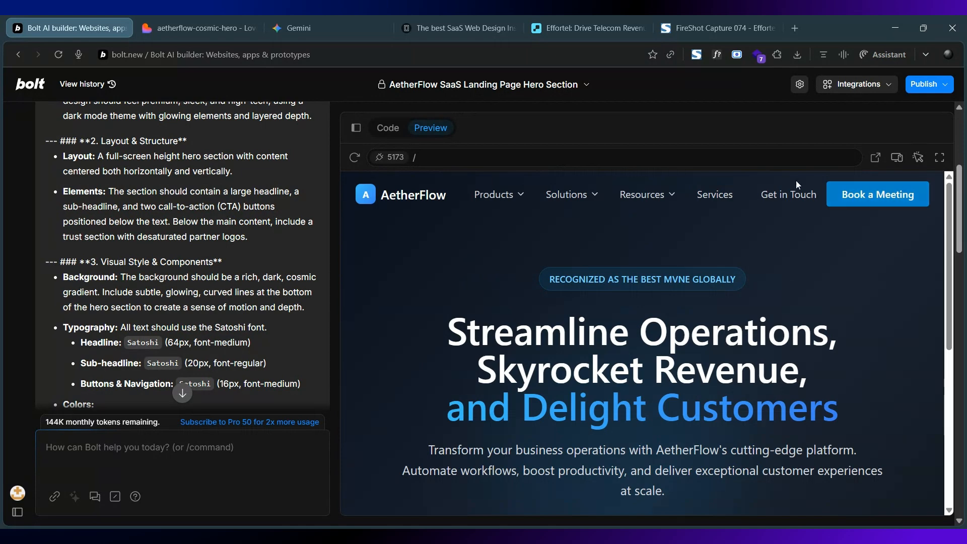
scroll(519, 305, down, 2)
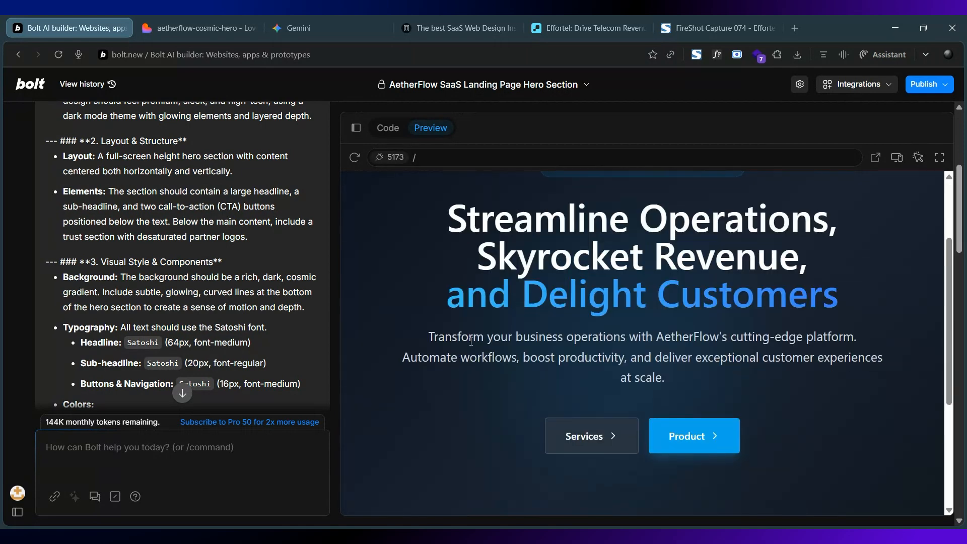
- Examine Lovable's generated AetherFlow hero preview and compare it with the original Effortel site
click(192, 20)
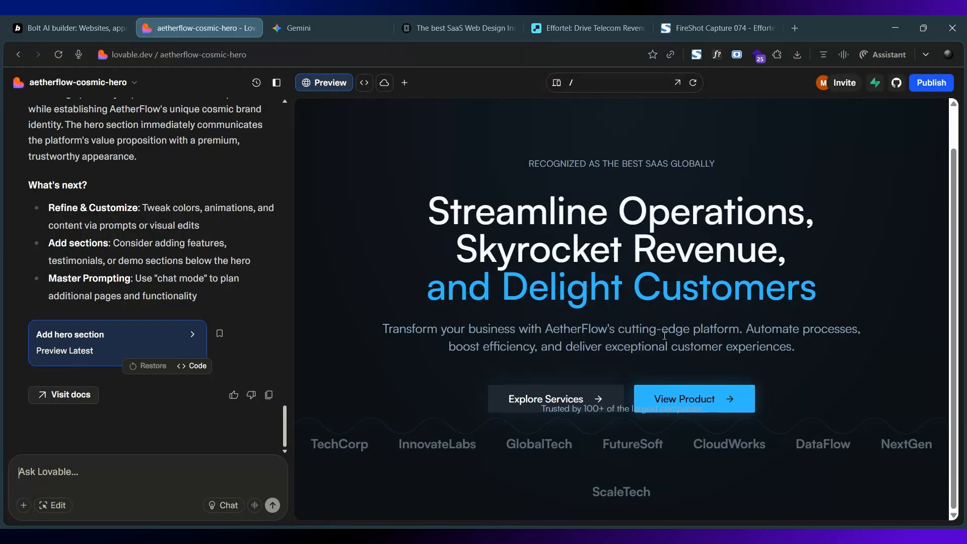
scroll(582, 271, up, 1)
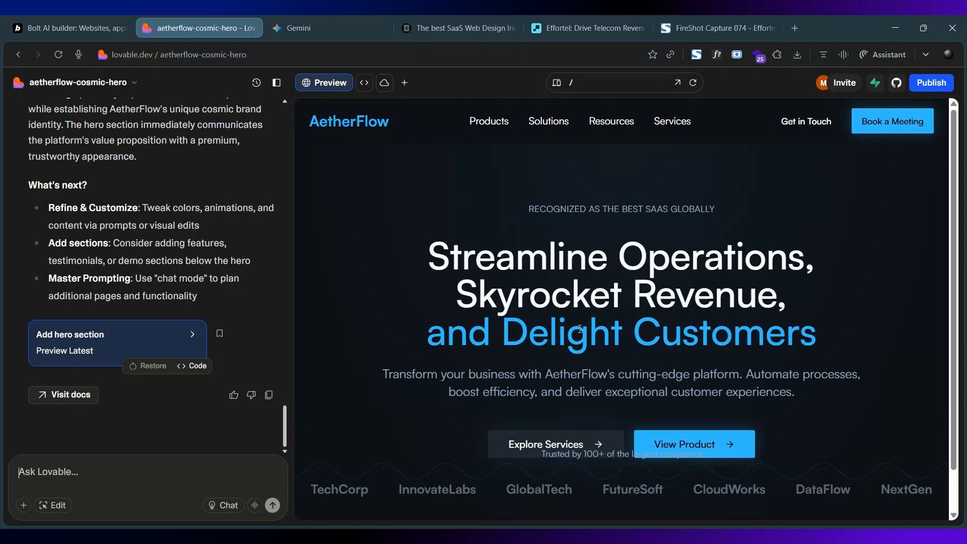
scroll(644, 378, down, 1)
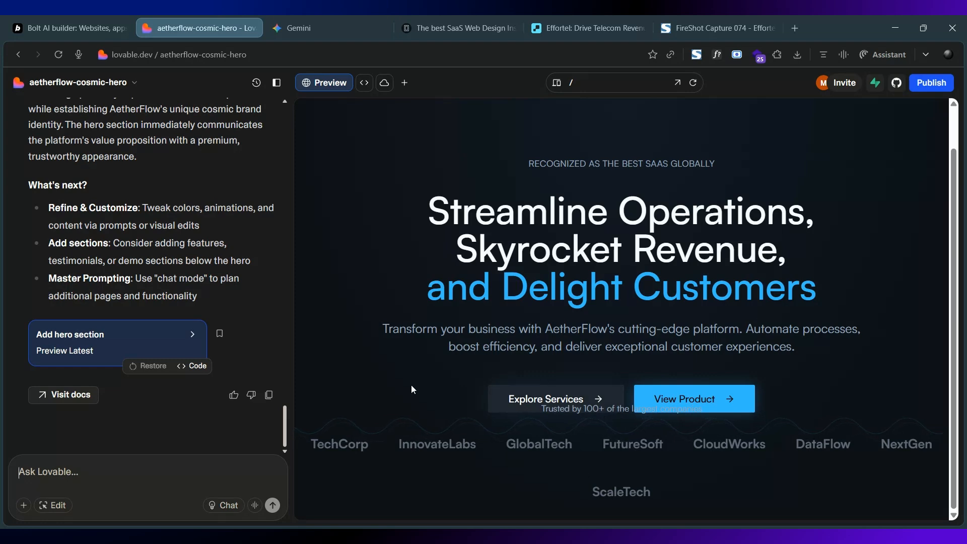
scroll(558, 291, up, 1)
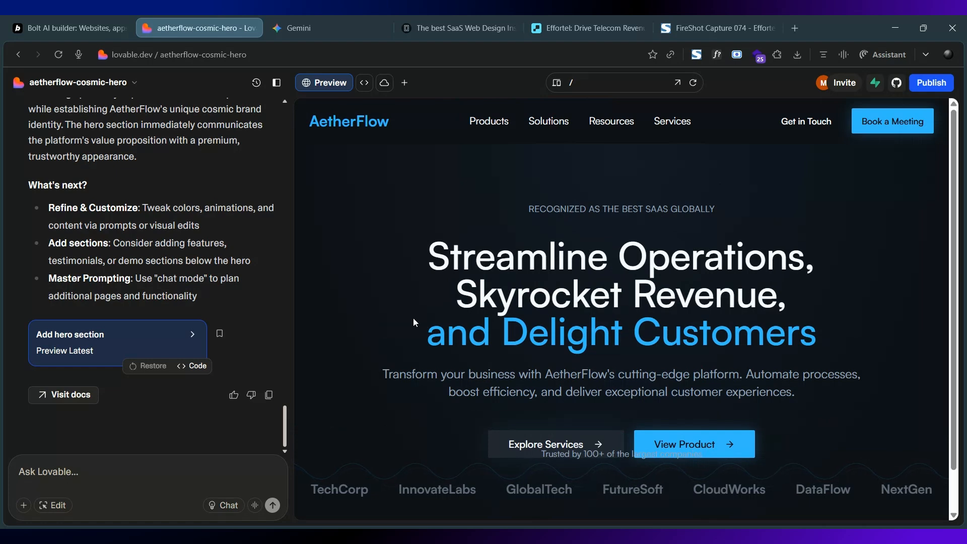
click(571, 16)
scroll(555, 144, down, 3)
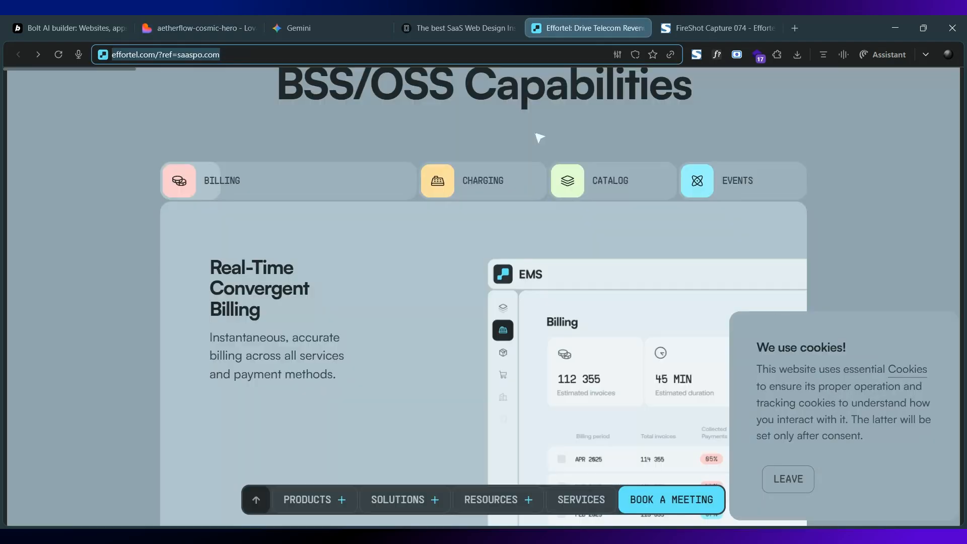
scroll(539, 138, up, 10)
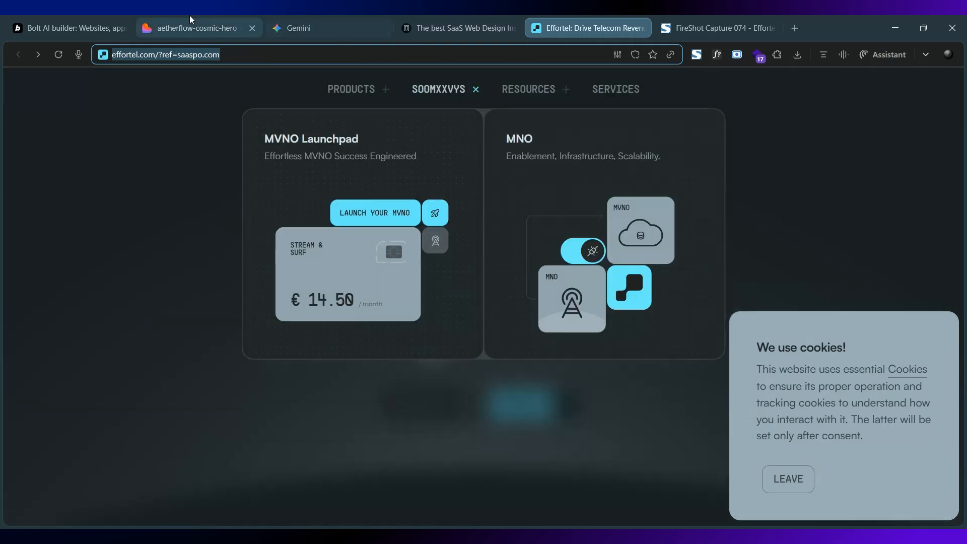
- Switch to Lovable and write in the prompt: make sure the "trusted by 100+ ..." text isnt overlapping the cta buttons
click(189, 16)
text(make sure the)
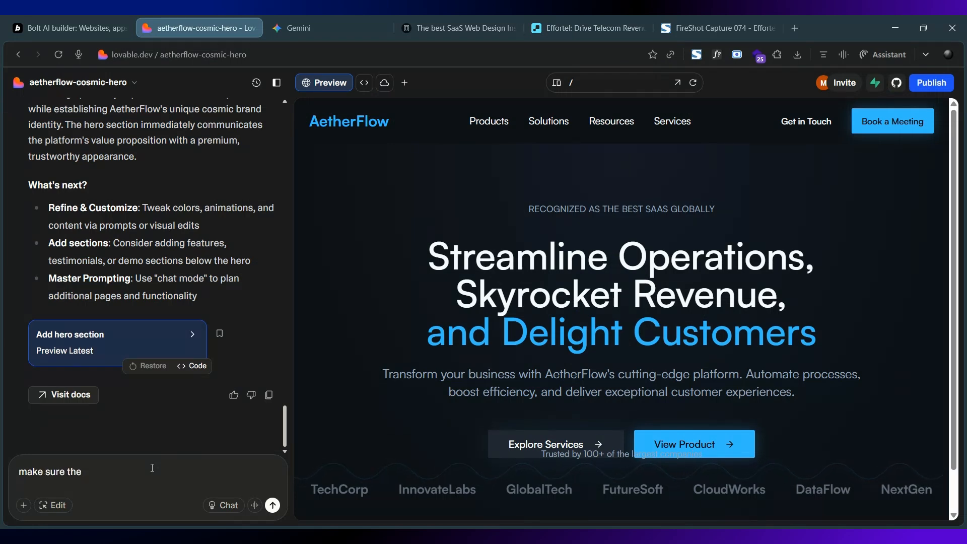
text("trusted by 100+ ..." test)
key(BackSpace)
key(BackSpace)
text(xt)
key(BackSpace)
text(ts)
key(BackSpace)
text(isnt ov)
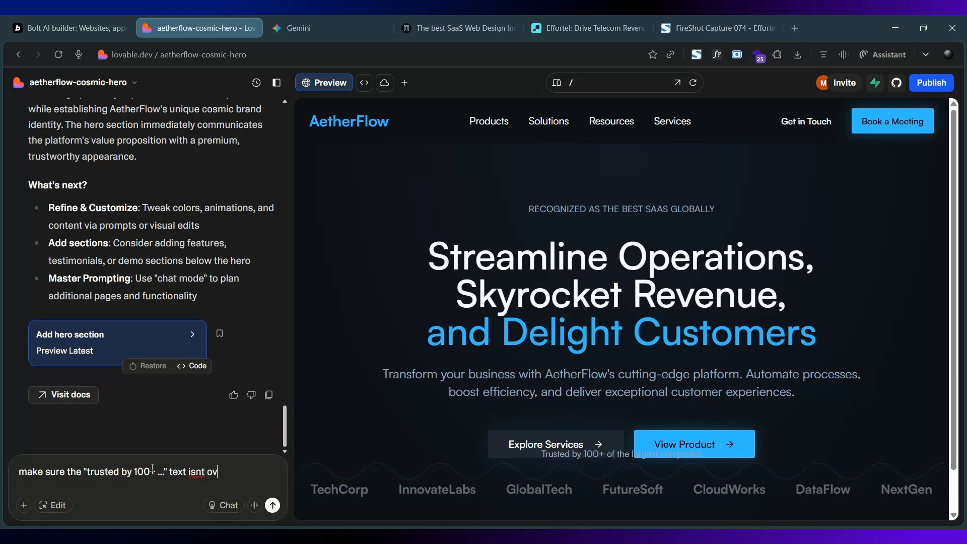
text(erlapping the cta buttons)
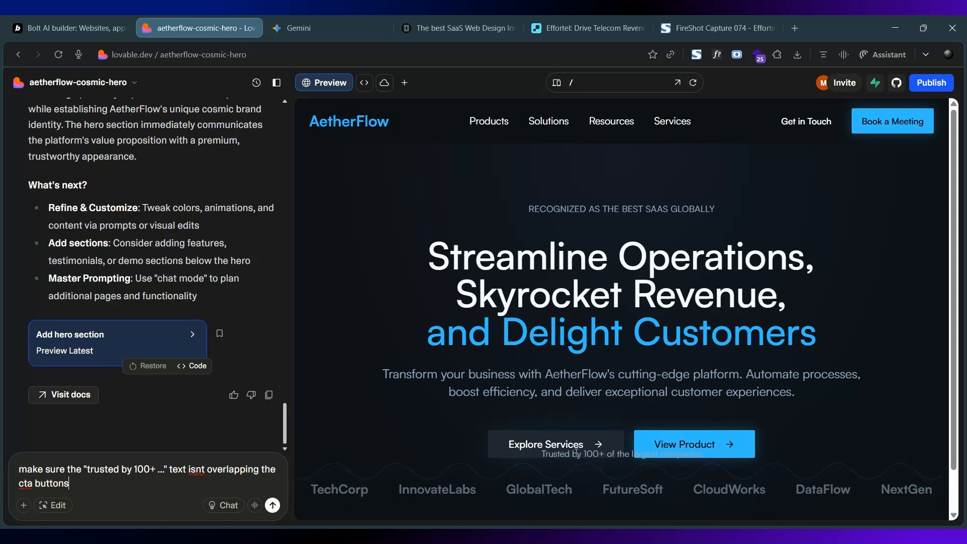
text(. push this text down and t)
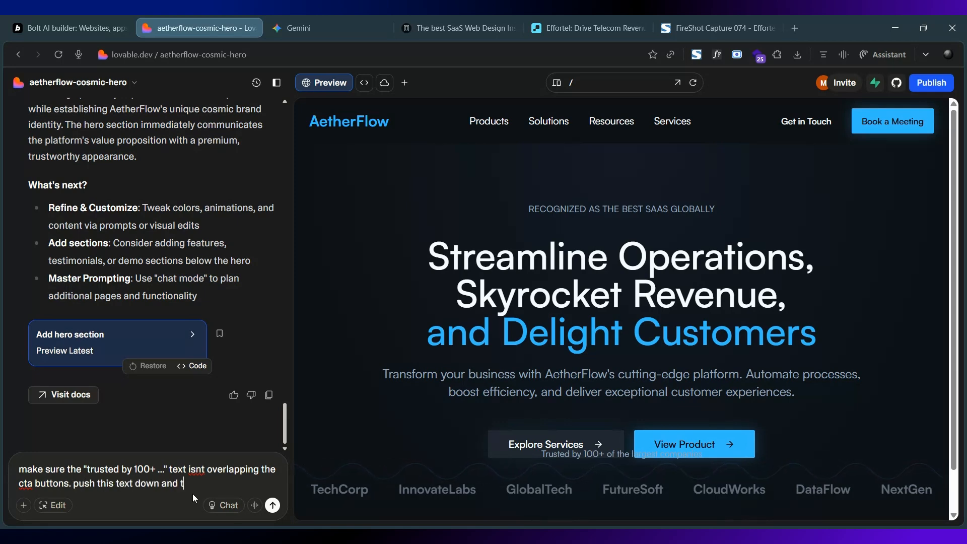
text(he logos down a bit.)
- Extend the Lovable prompt with "push this text down and the logos down a bit." and leave a blank line
key(shift+Return)
key(shift+Return)
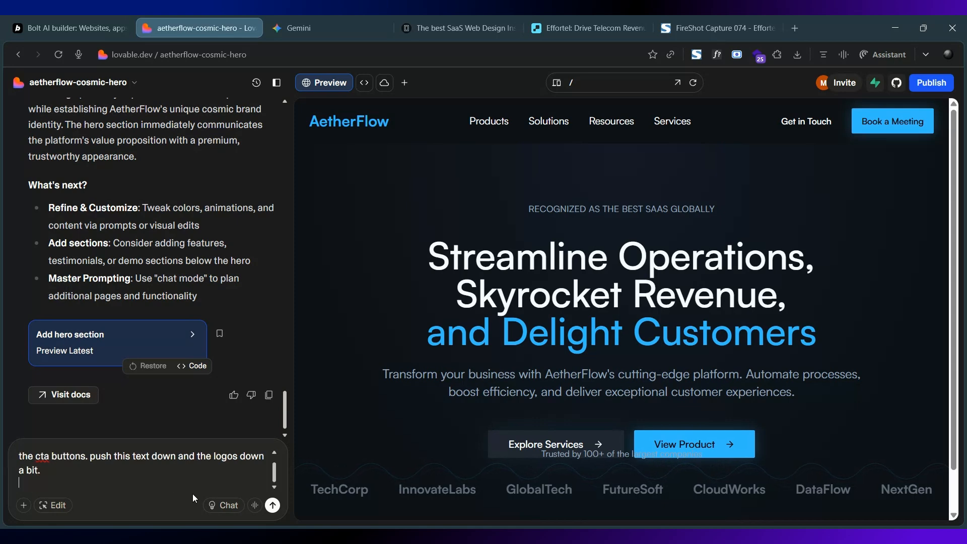
- Add a Lovable request to change the background colour to the pasted "The background should be a rich, dark grey (bg-[#0C121E]" text
text(change the )
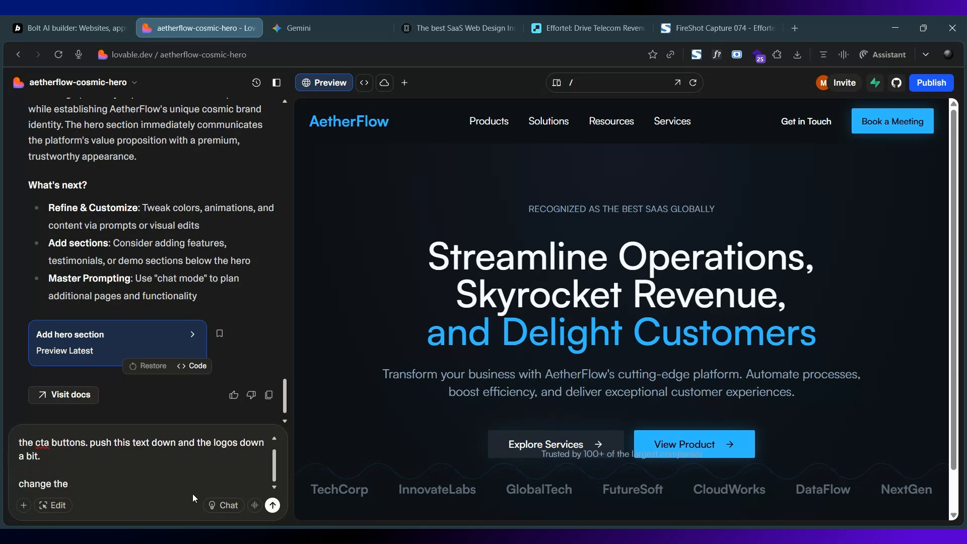
text(background cloure)
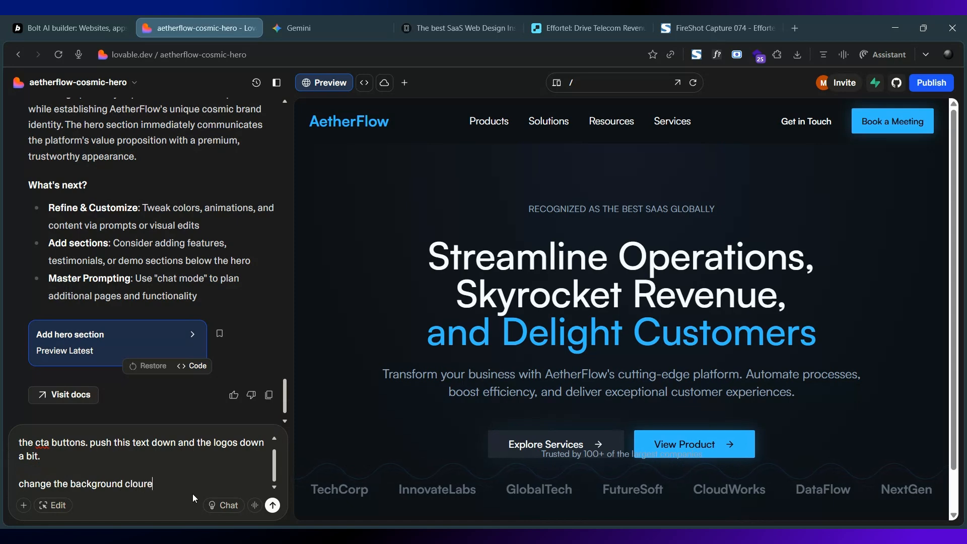
key(BackSpace)
key(BackSpace)
key(BackSpace)
key(BackSpace)
key(BackSpace)
text(olour to)
text(The background should be a rich, dark grey (bg-[#0C121E])
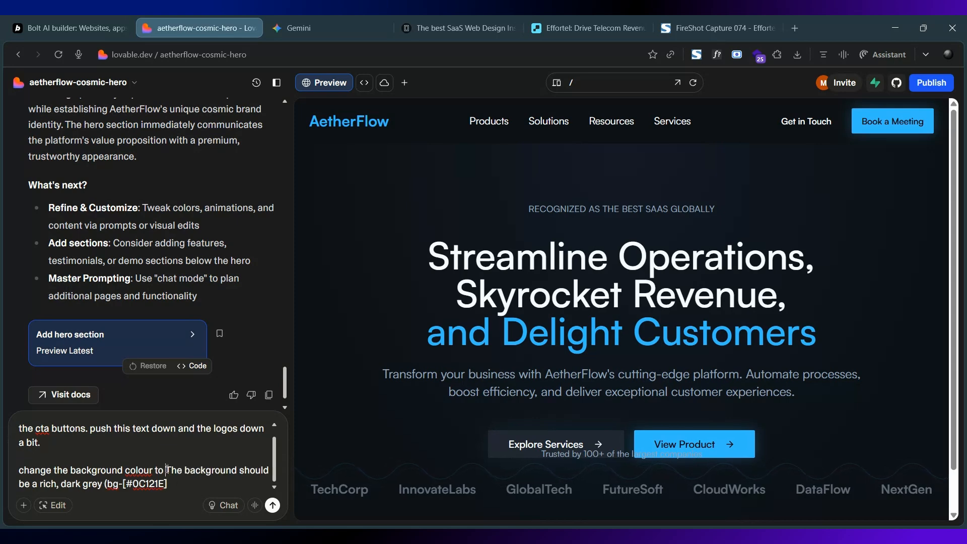
click(168, 470)
text(:)
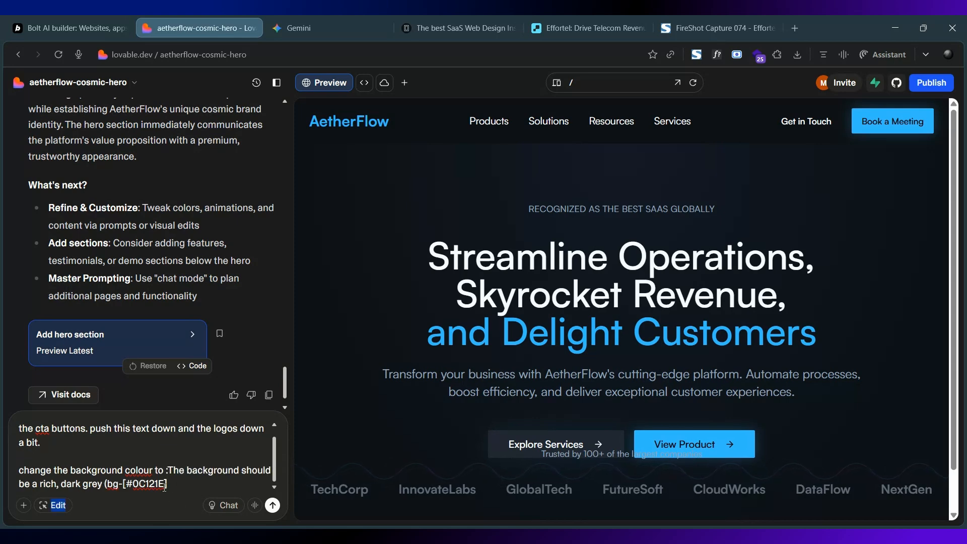
drag(168, 483, 19, 472)
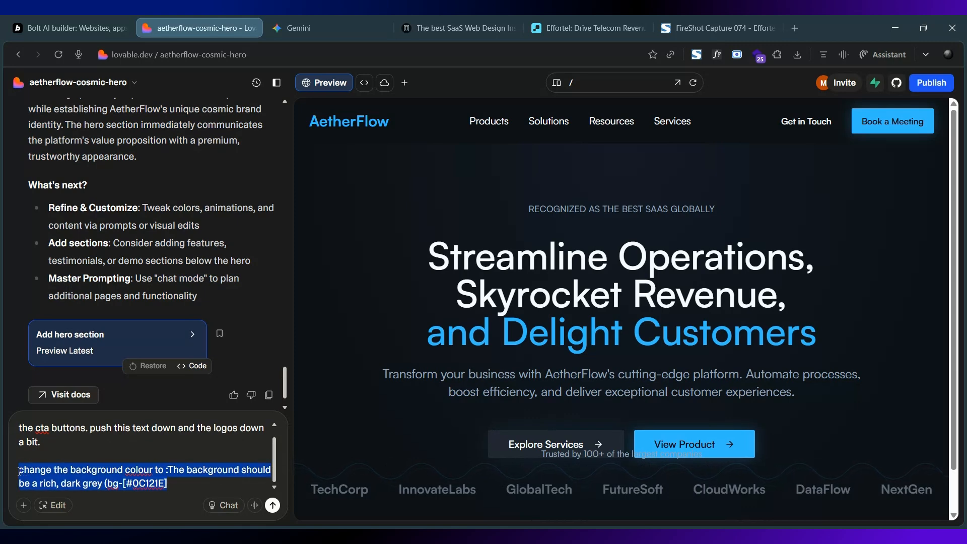
click(174, 484)
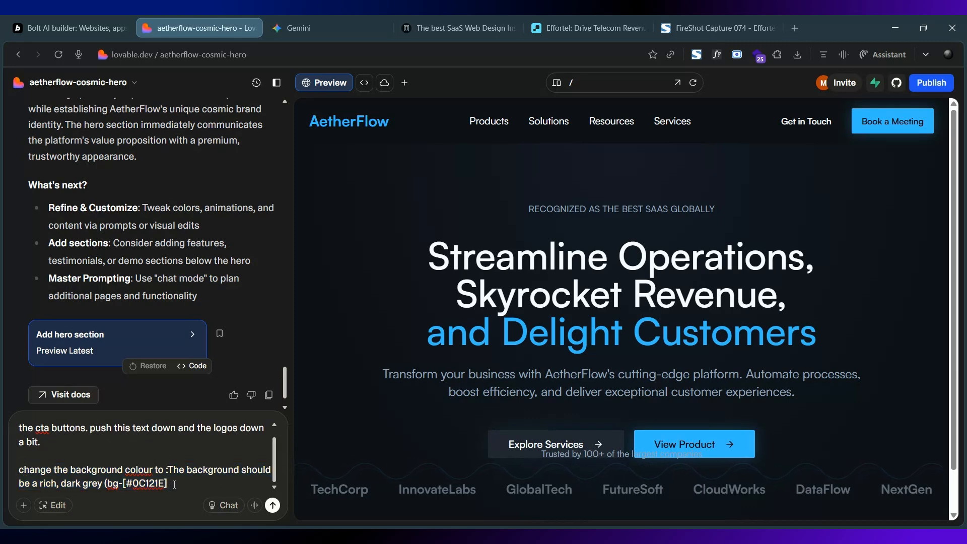
- Check the Effortel site, then add "make the button radius 20px" as a separate paragraph in the Lovable prompt
key(shift+Return)
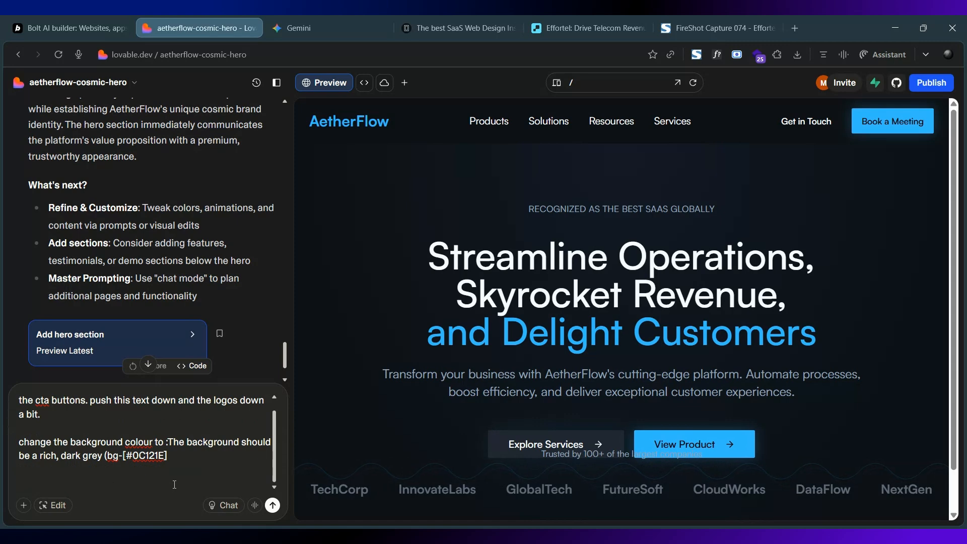
click(565, 16)
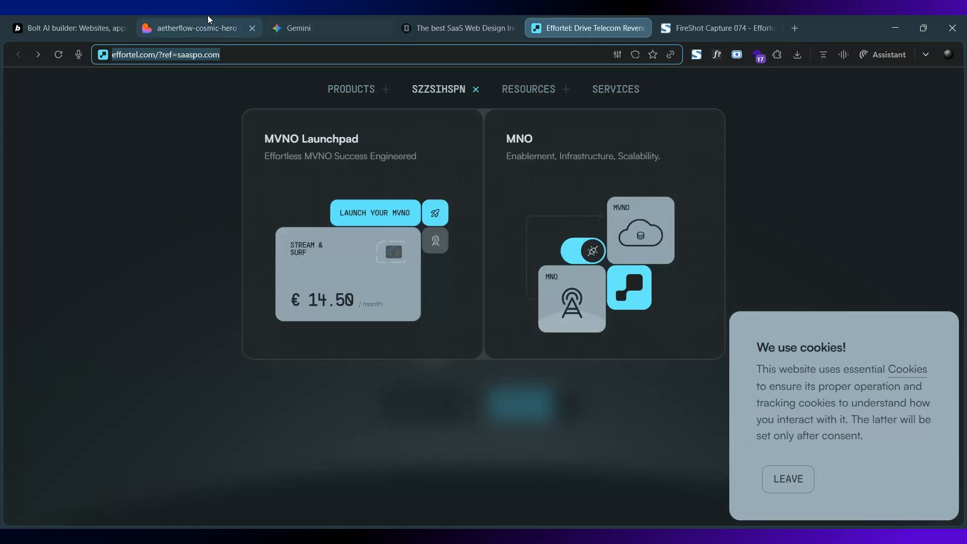
click(202, 28)
text(make th)
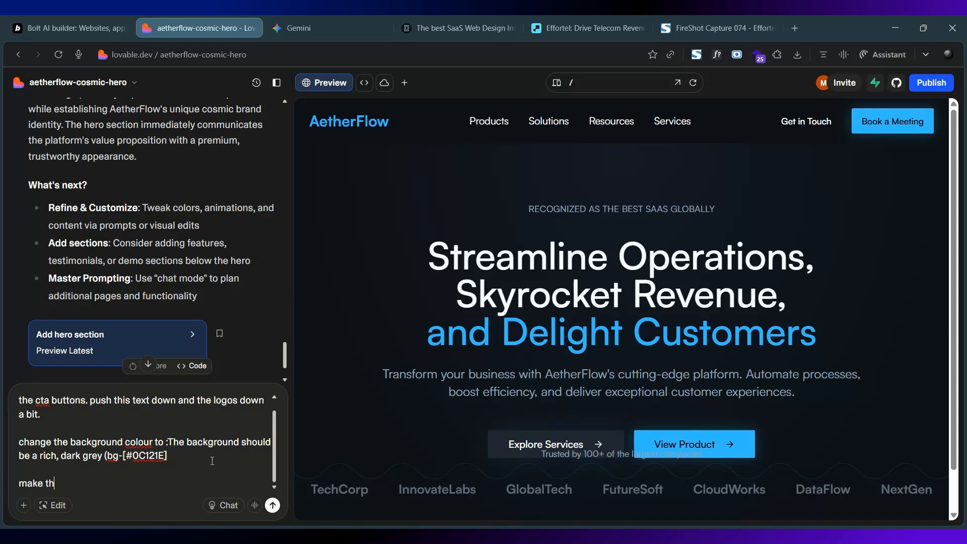
text(e button radius 20px)
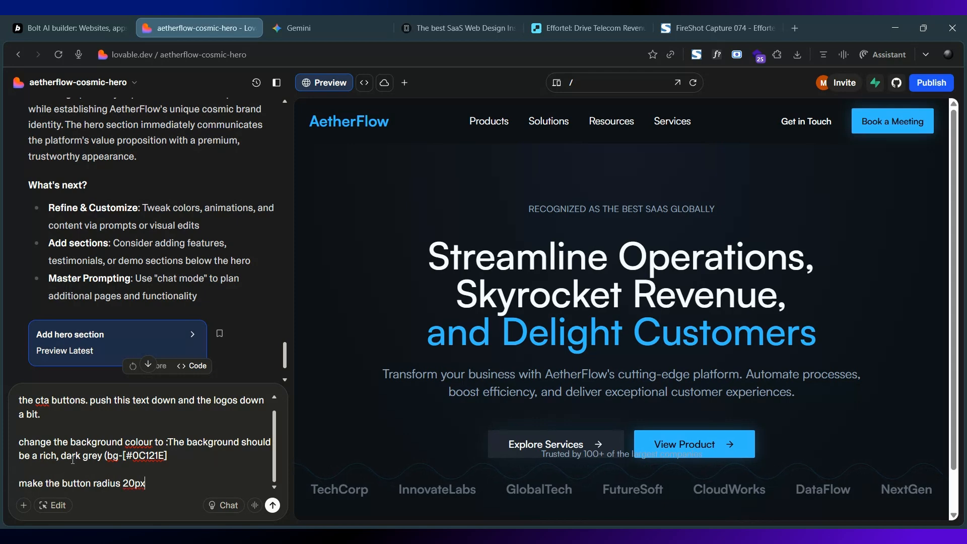
- Submit the Lovable prompt and copy its background colour and button radius requests into the Bolt prompt
shift+click(19, 445)
key(ctrl+c)
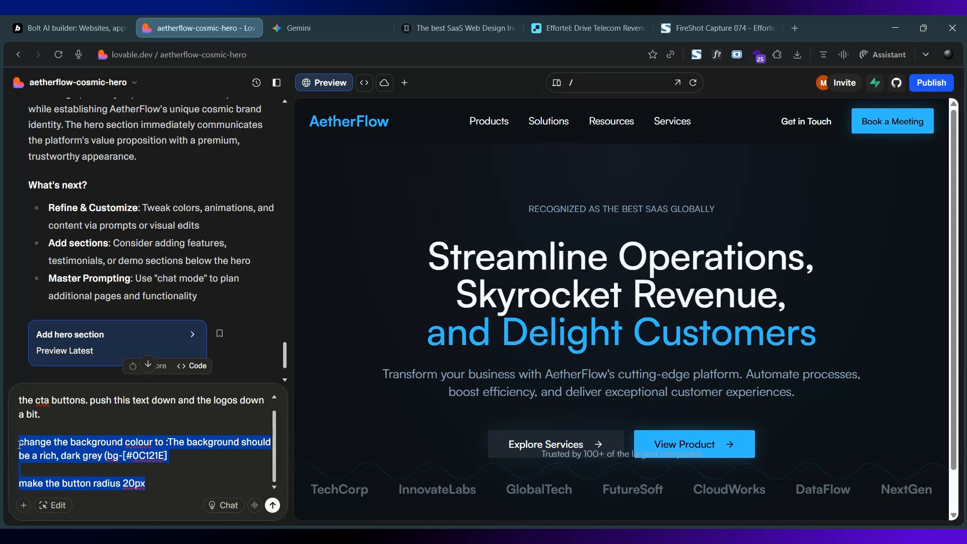
key(Return)
click(71, 26)
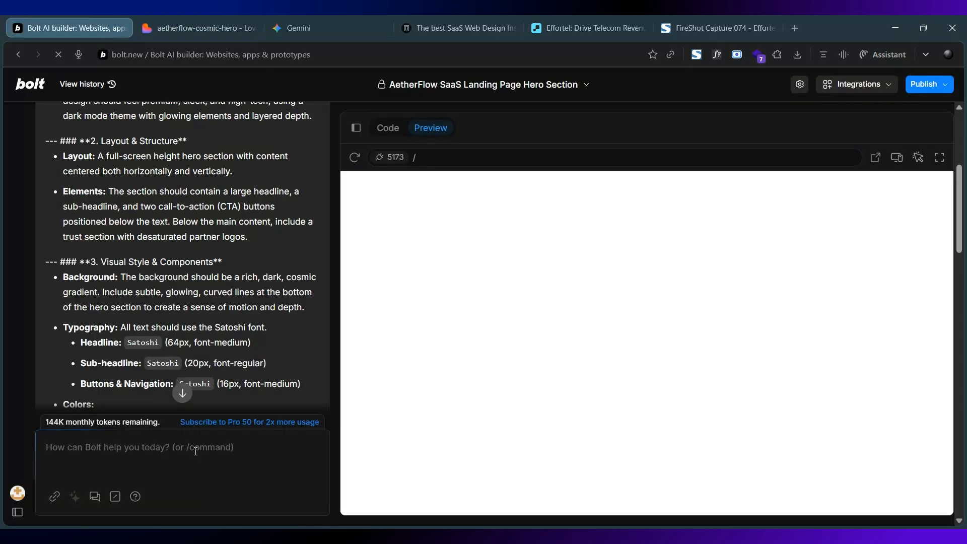
key(ctrl+v)
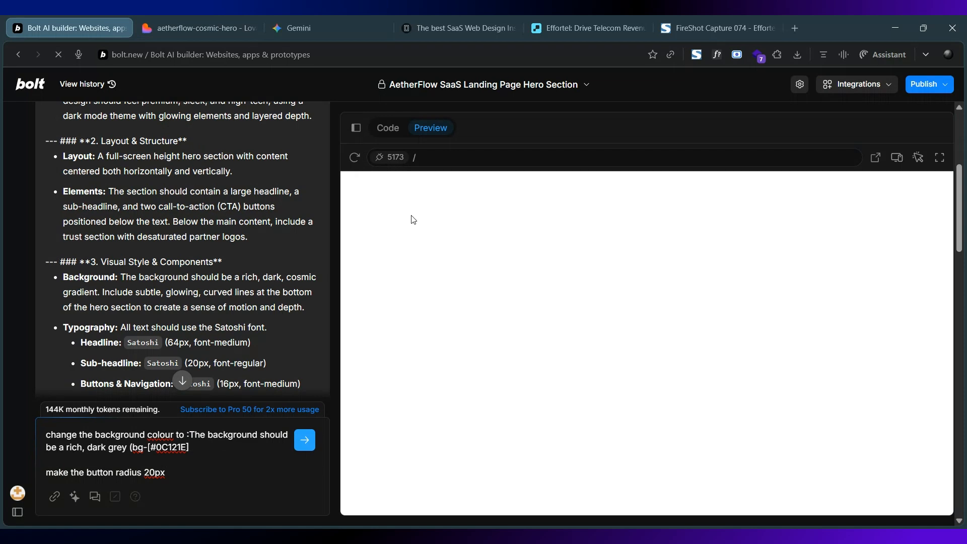
scroll(246, 281, down, 10)
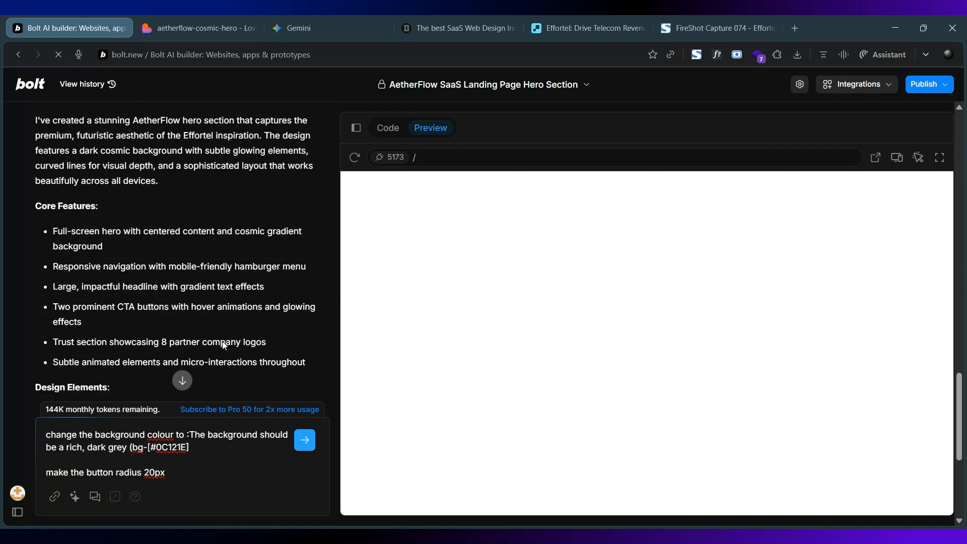
- Add a new paragraph to the Bolt prompt reading "make sure the fonts are Satoshi,"
key(shift+Return)
key(shift+Return)
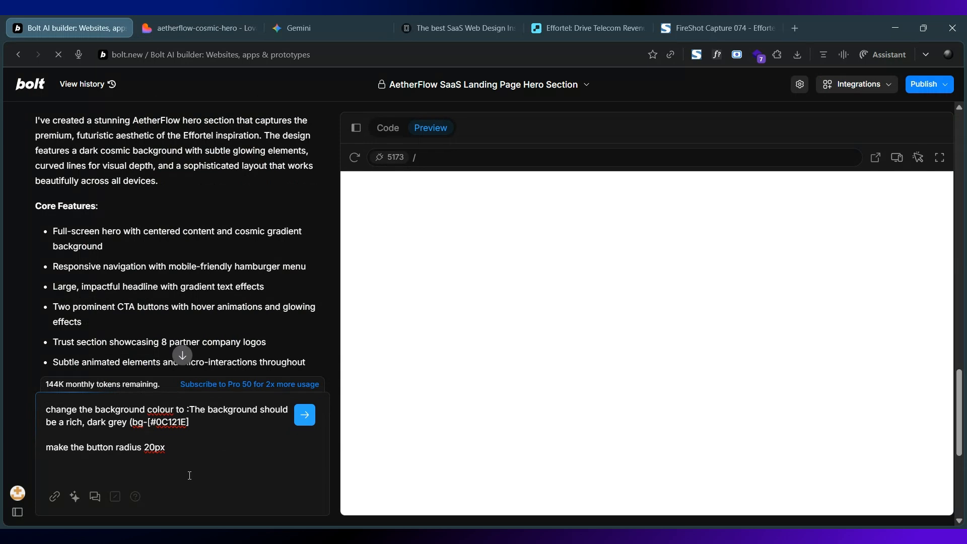
text(make sure the fonts are S)
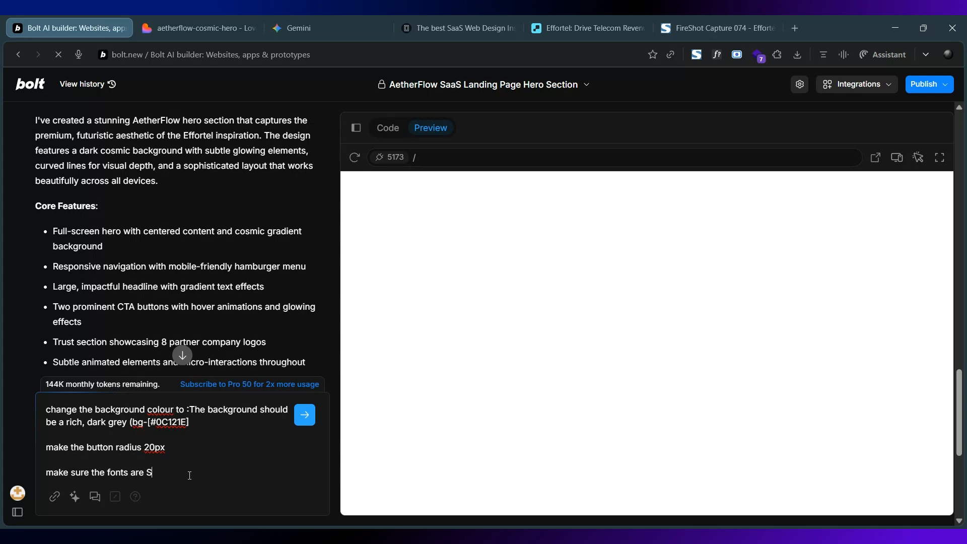
text(atoshi,)
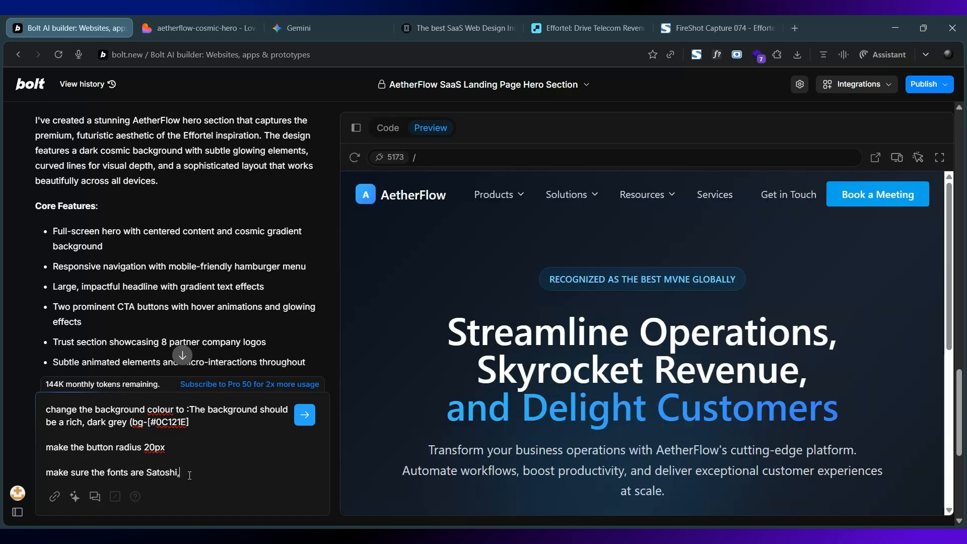
text( make sure the satis)
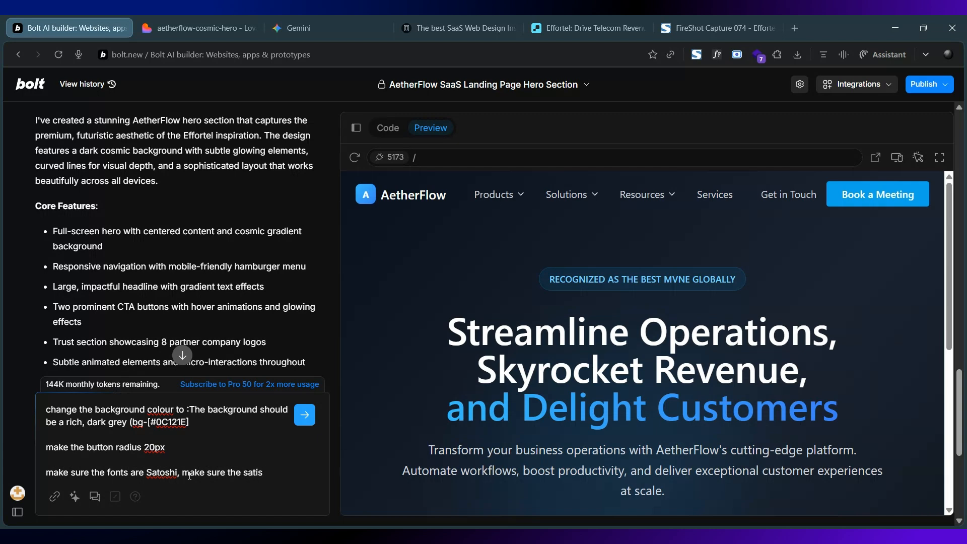
- Finish the Bolt prompt with "make sure the satoshi font is imported properly and visible on the website" and submit it
key(BackSpace)
key(BackSpace)
text(oshi font is importe)
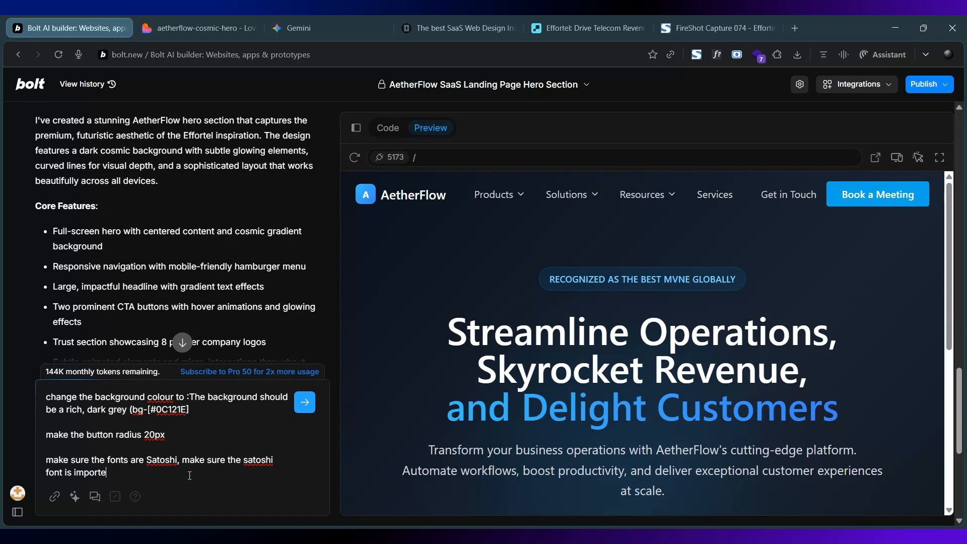
text(d properly and visible on the website)
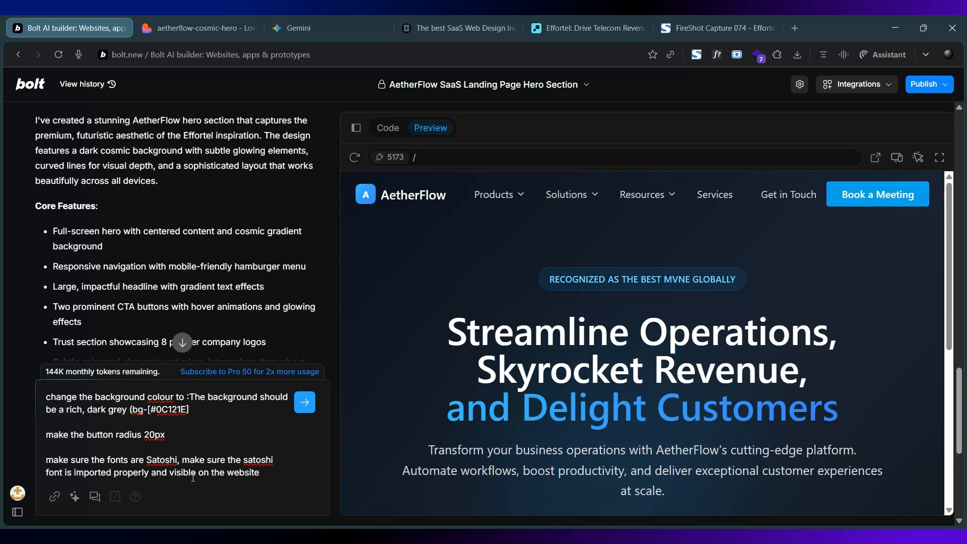
key(Return)
- Compare the updated AetherFlow hero previews in Lovable and Bolt, checking fonts, button corners and the partner logo section
scroll(554, 353, down, 6)
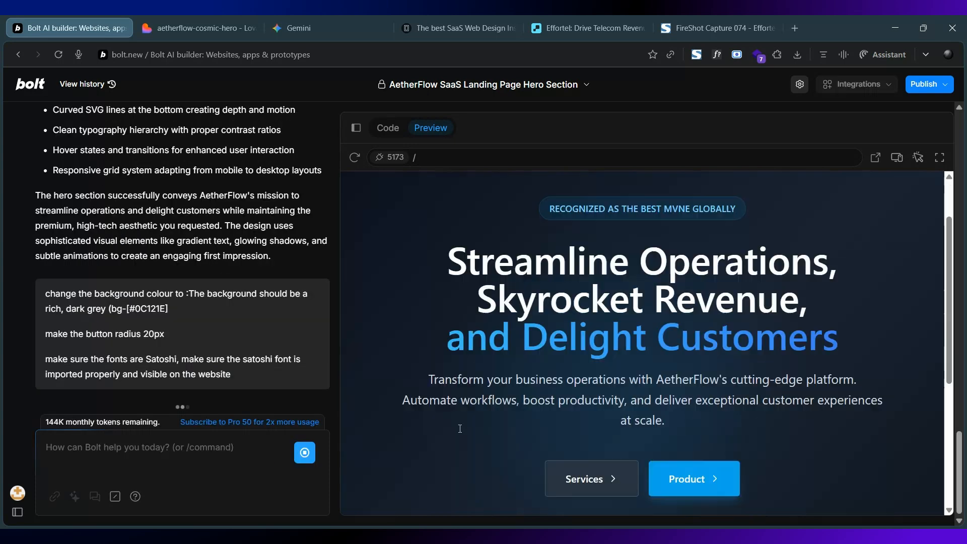
click(252, 26)
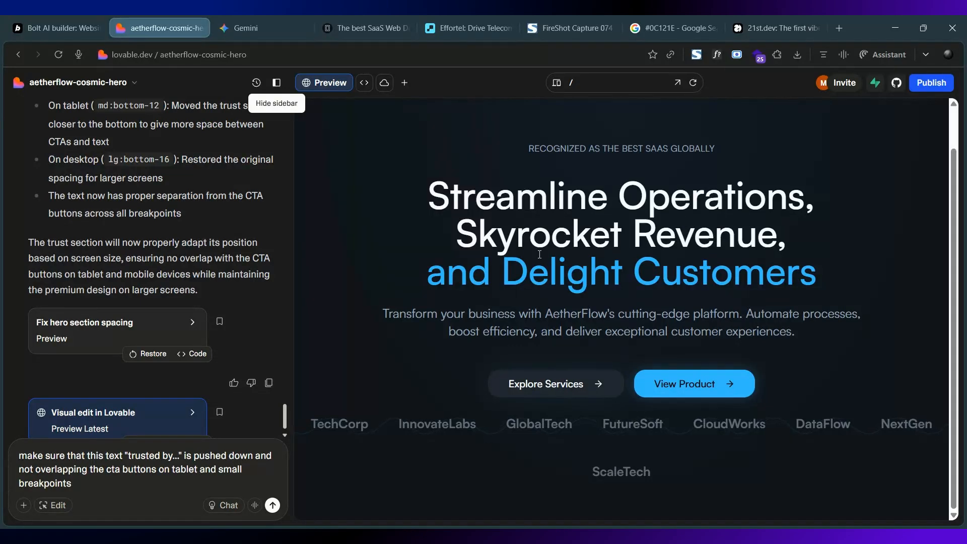
scroll(540, 254, up, 1)
click(59, 28)
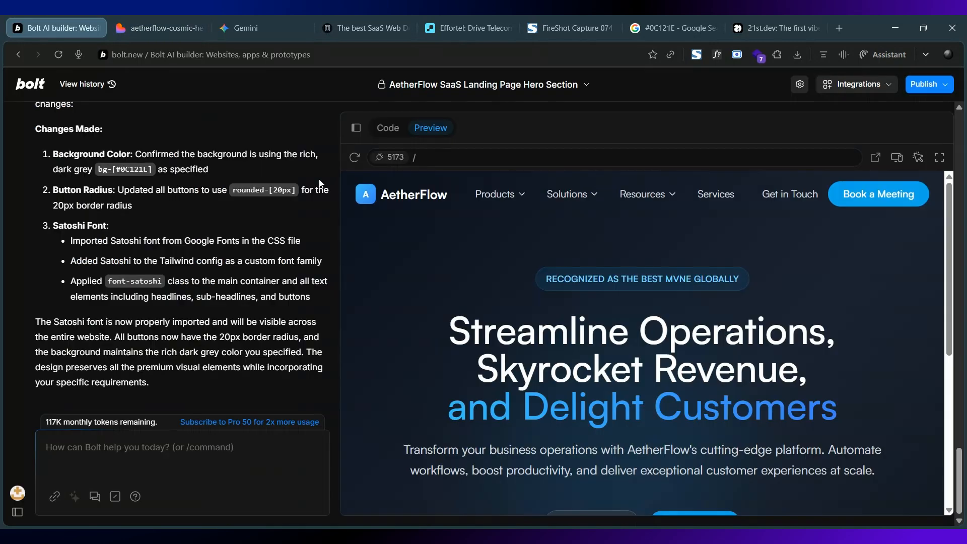
scroll(636, 274, down, 5)
scroll(637, 274, down, 3)
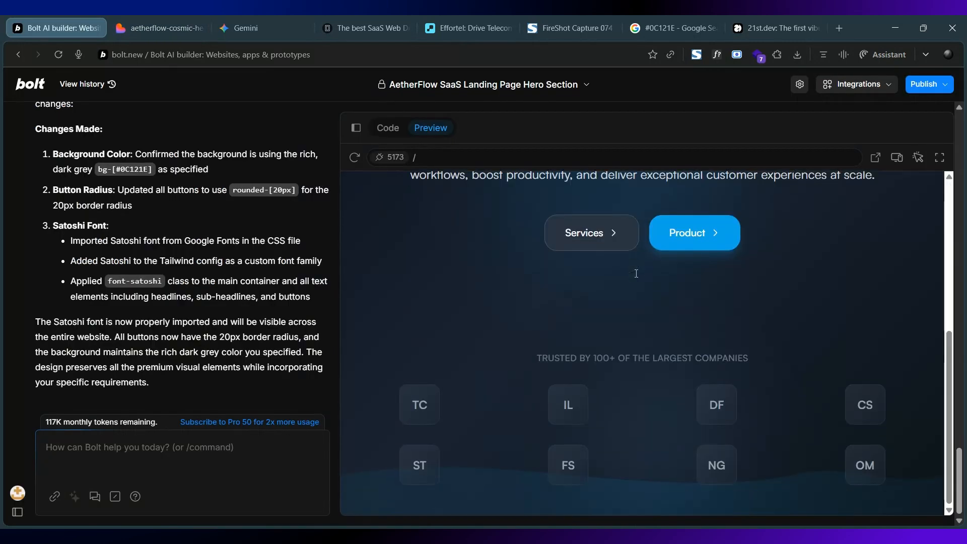
scroll(636, 273, up, 7)
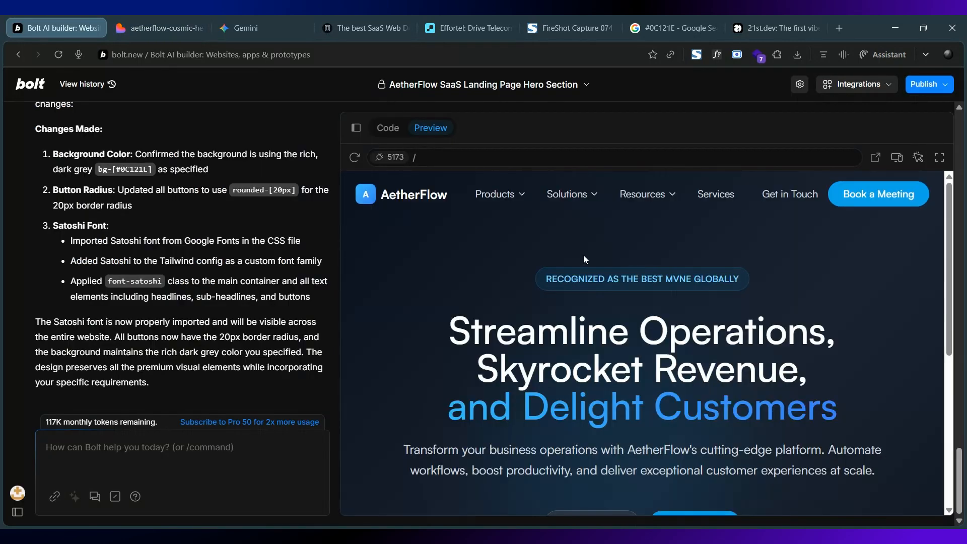
- In the Gemini chat, find the Landing Page Sections list and select the descriptions from Features through Footer
click(261, 26)
scroll(474, 249, up, 5)
scroll(473, 249, up, 15)
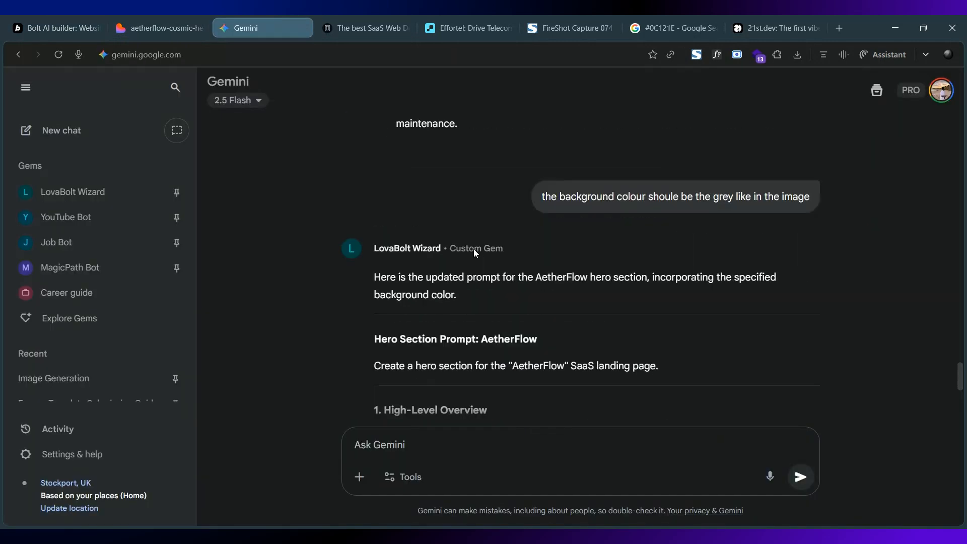
scroll(474, 249, up, 10)
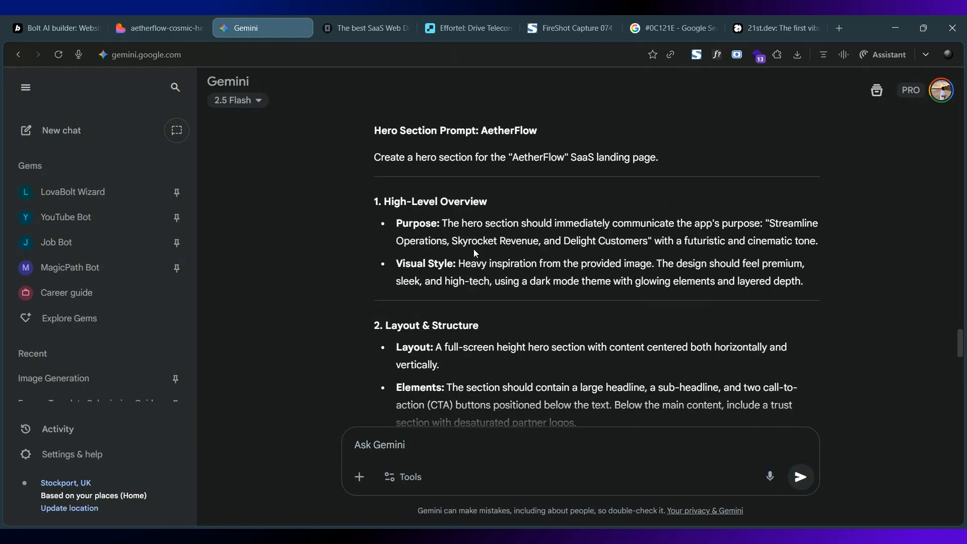
scroll(475, 253, up, 9)
scroll(474, 253, up, 12)
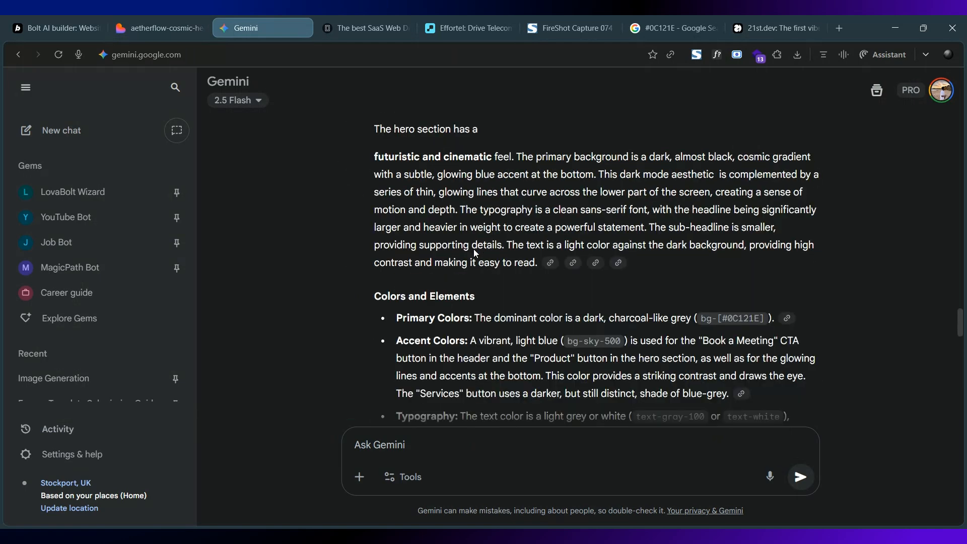
scroll(475, 253, up, 12)
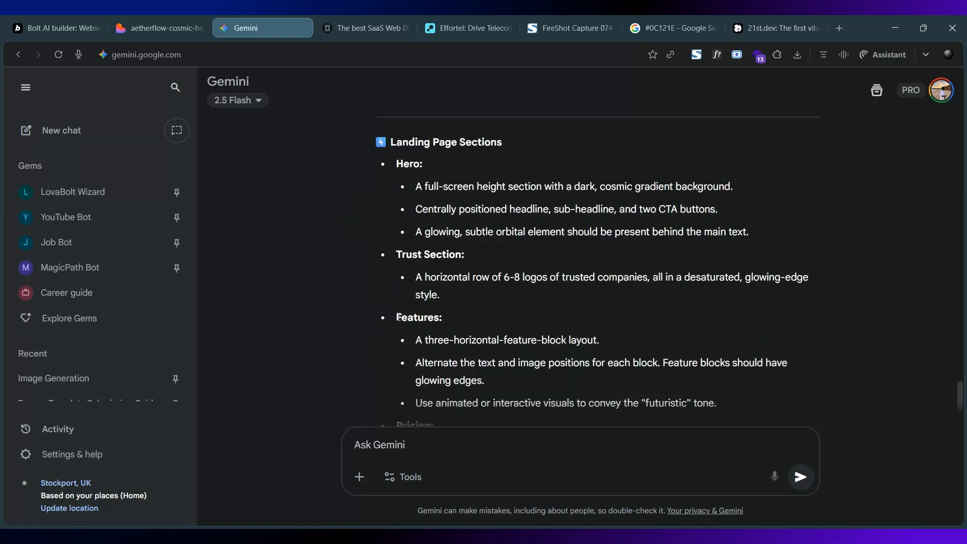
drag(396, 317, 488, 280)
key(ctrl+c)
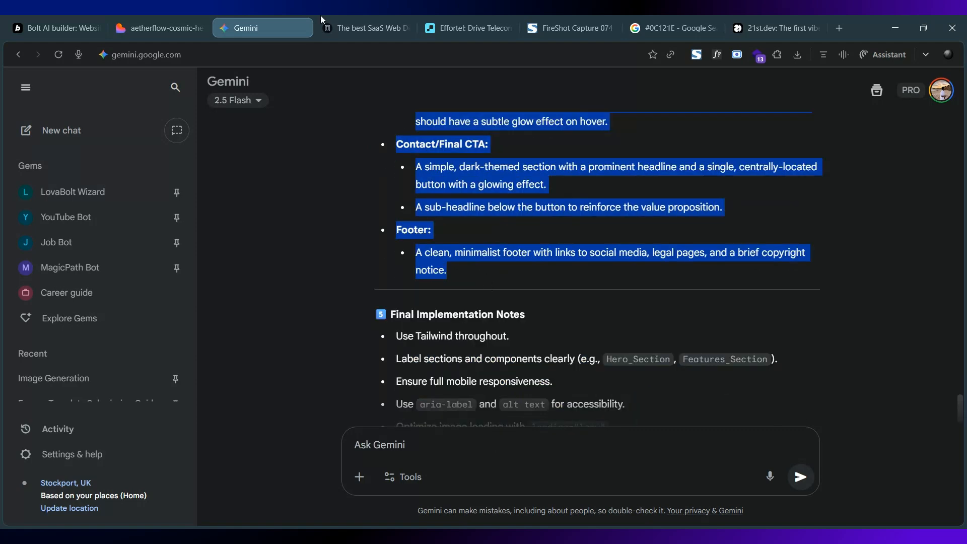
- Switch to the Lovable project and replace the prompt draft with "generate the rest of the landing page using the same styling as the hero"
click(168, 23)
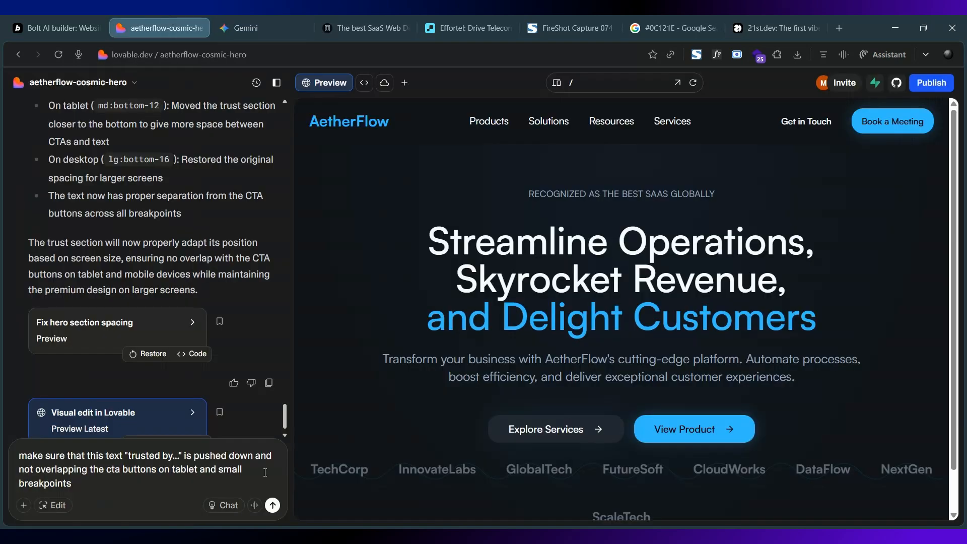
key(ctrl+a)
text(generate)
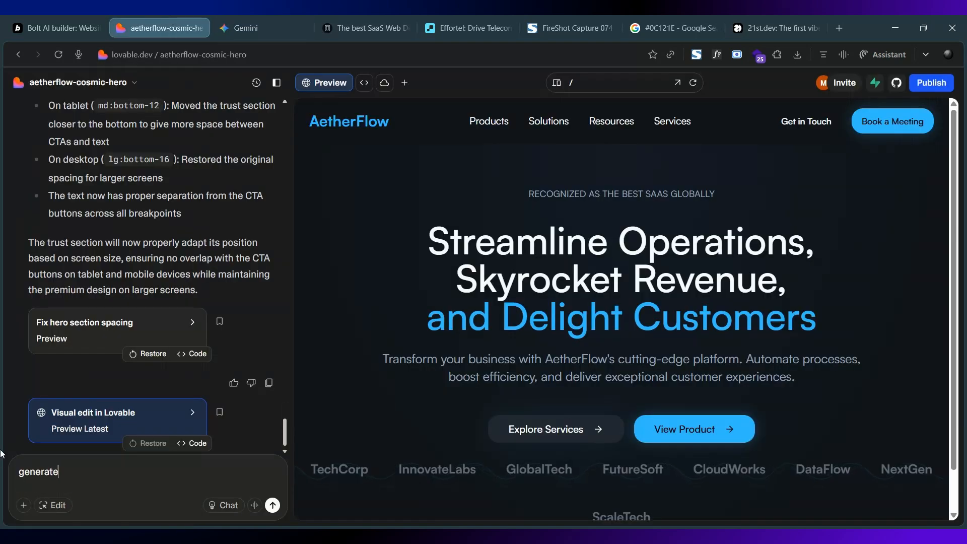
text( the rest of the landing pa)
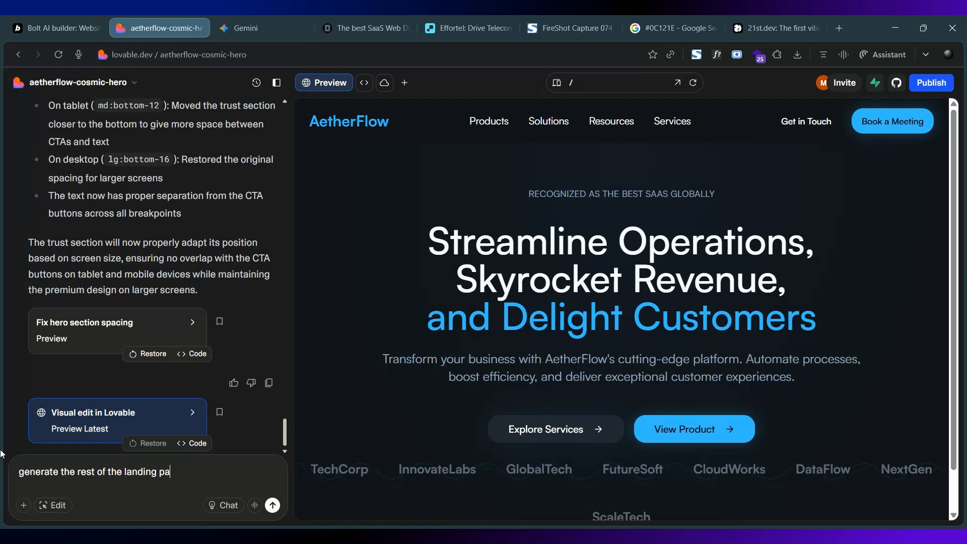
text(ge using the same styling as the hero)
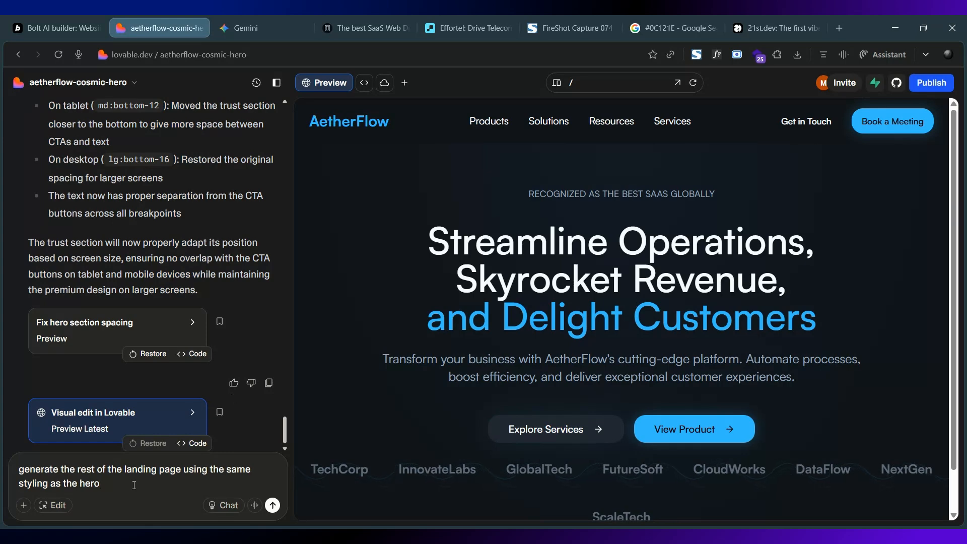
- End the prompt line with a colon, paste the Features-through-Footer descriptions below it, and submit the full prompt in Lovable, keeping a copy
text(:)
key(shift+Return)
key(shift+Return)
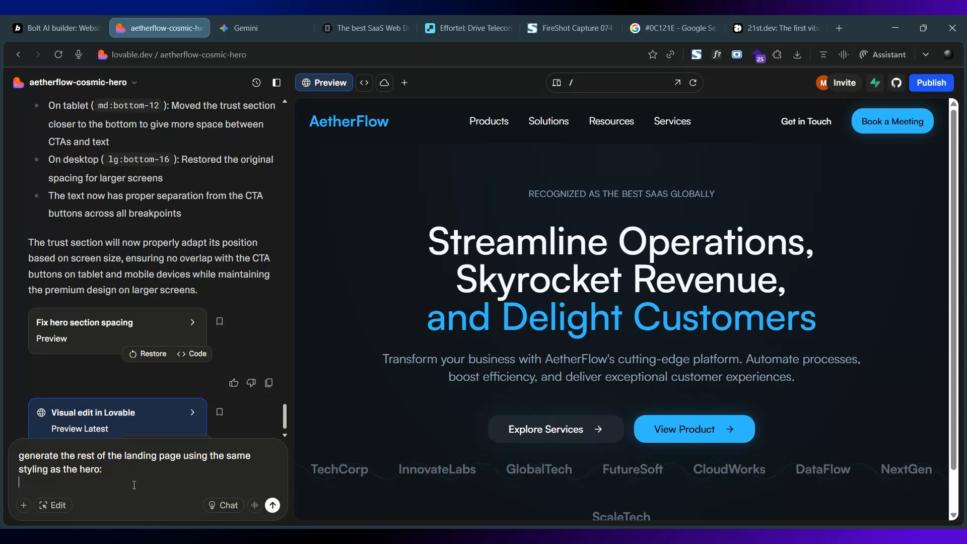
key(ctrl+v)
key(ctrl+a)
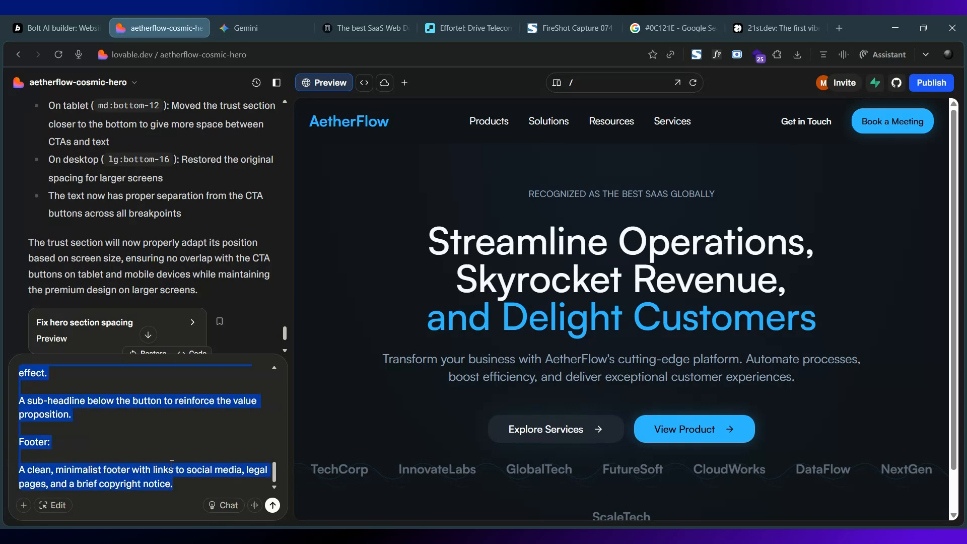
click(272, 507)
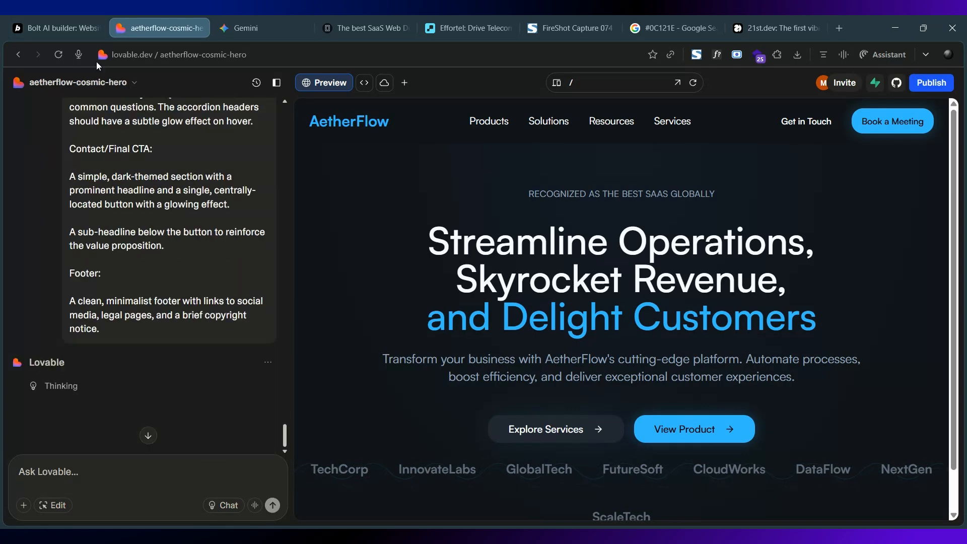
- Switch to the Bolt project and submit the same landing page prompt with its Features-through-Footer descriptions
click(119, 81)
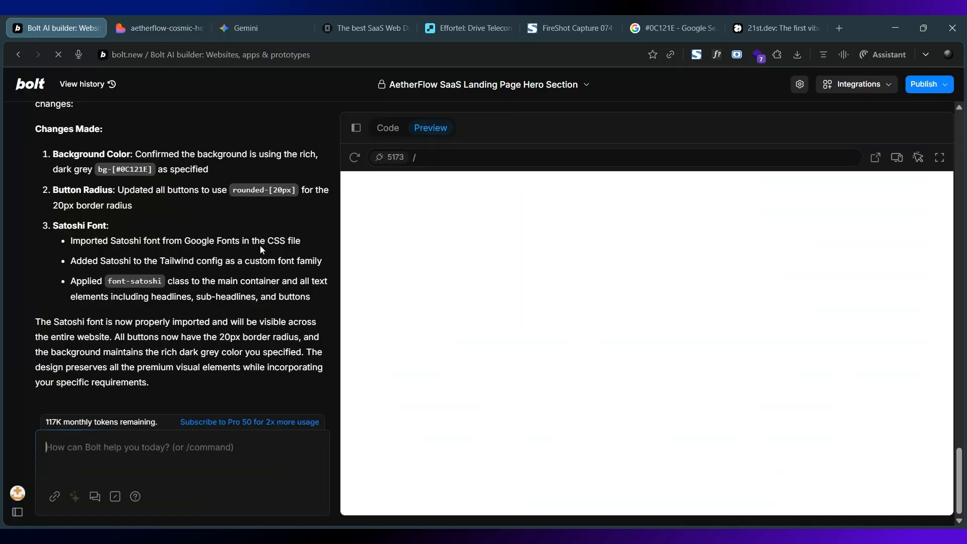
key(ctrl+v)
key(Return)
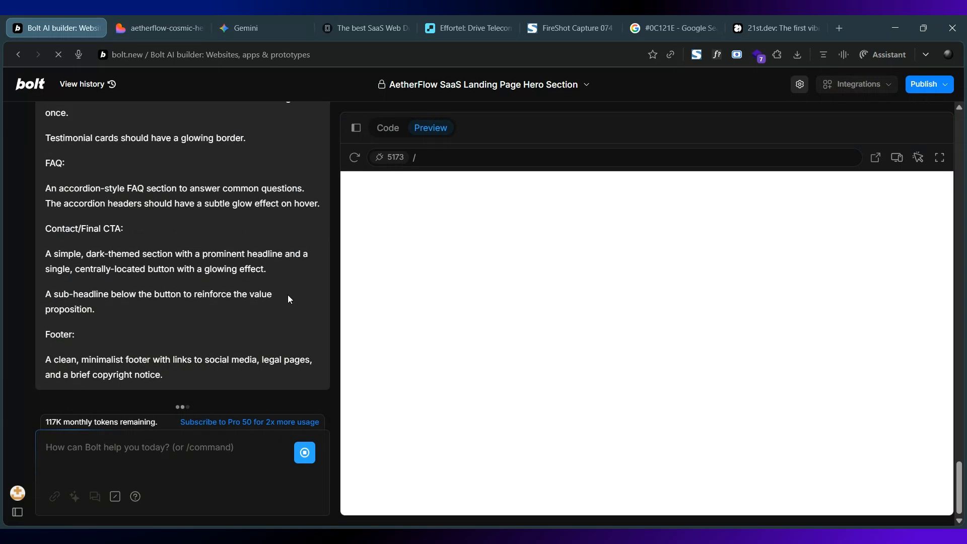
- Review the full AetherFlow landing page generated in Bolt, examining the hero, features, pricing, testimonials, FAQ, final call to action and footer
click(771, 28)
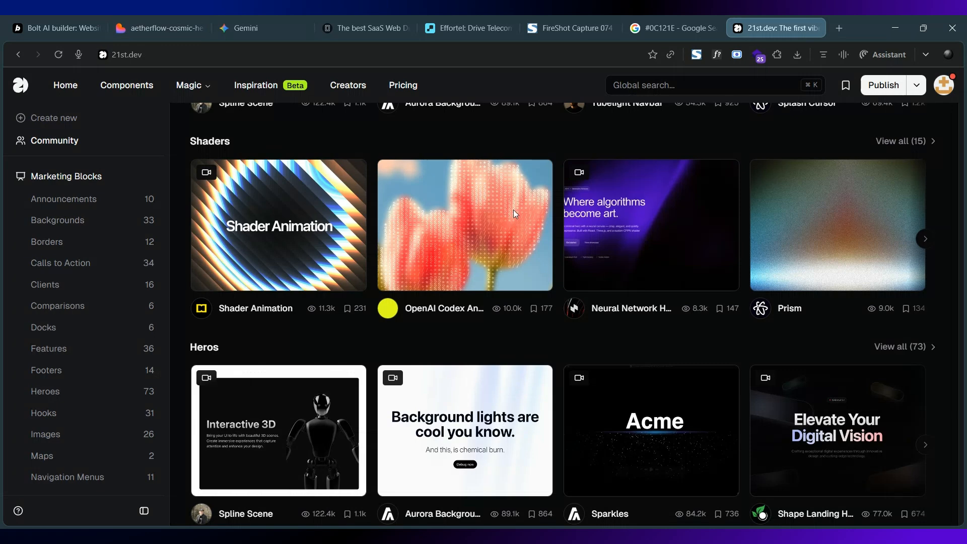
key(ctrl+Tab)
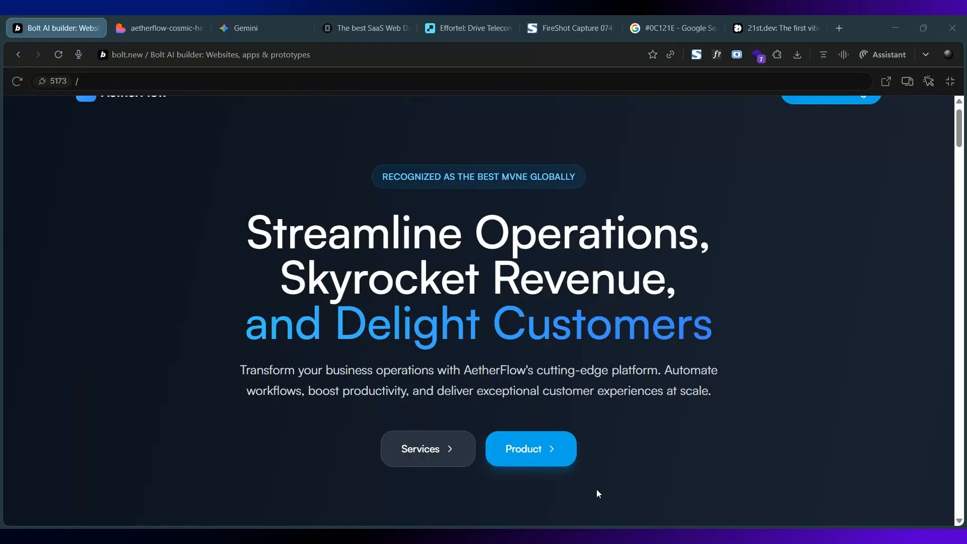
scroll(434, 241, up, 1)
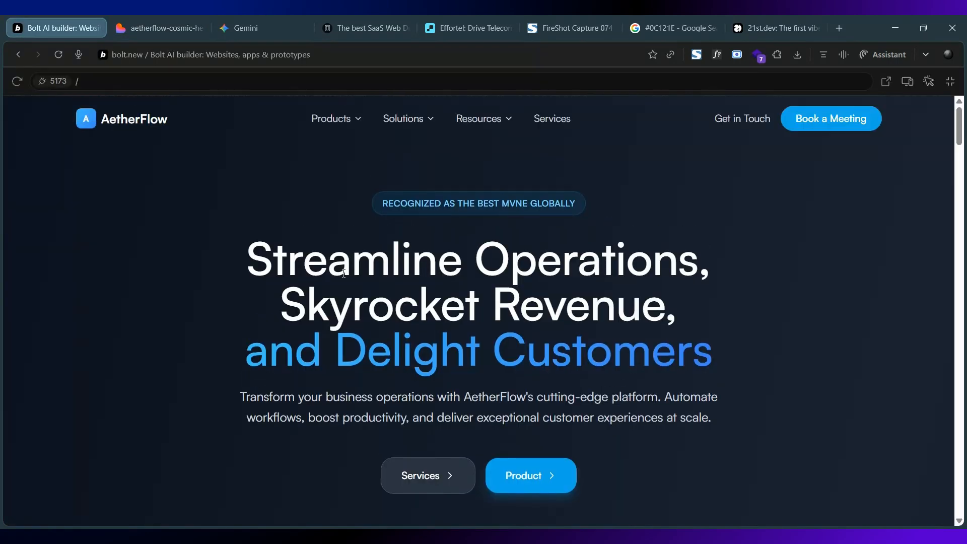
scroll(343, 274, down, 15)
scroll(343, 274, down, 20)
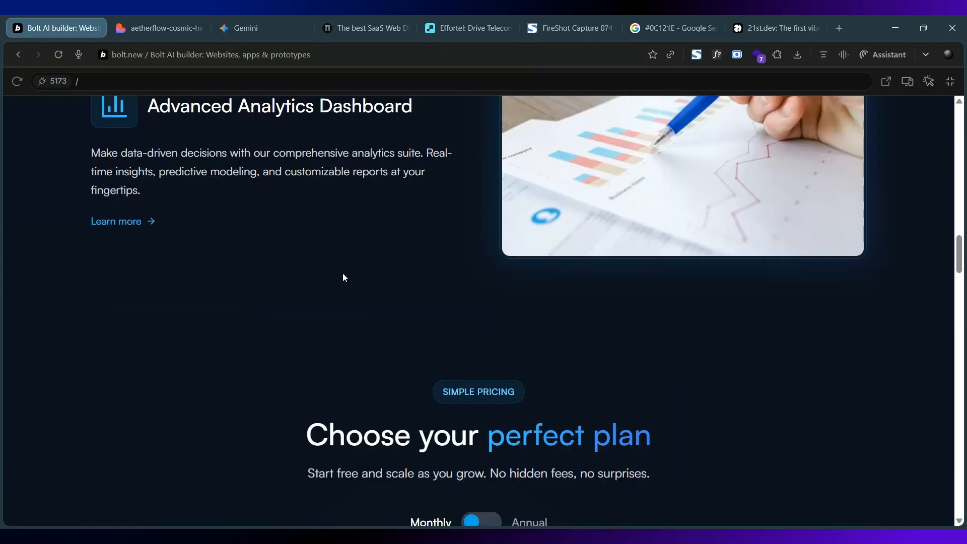
scroll(344, 276, down, 15)
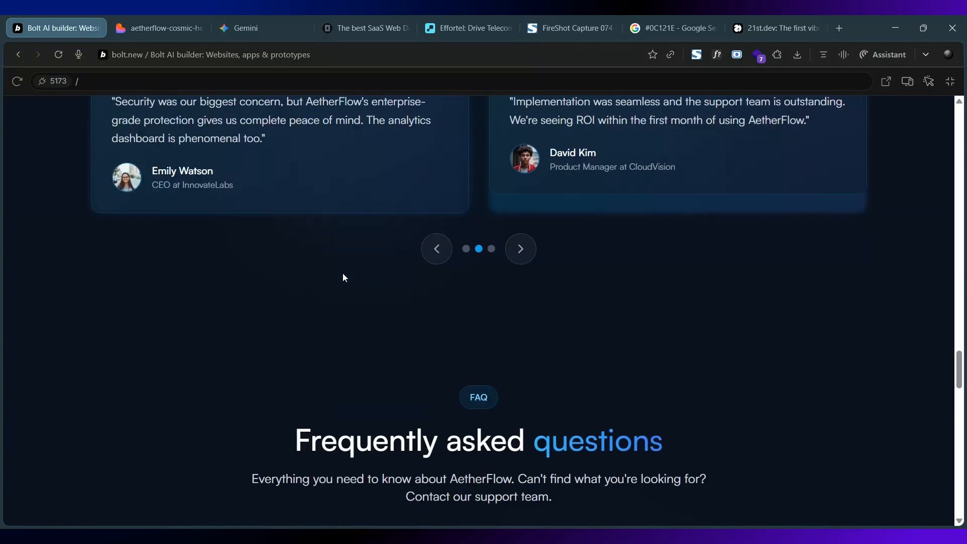
scroll(342, 273, up, 5)
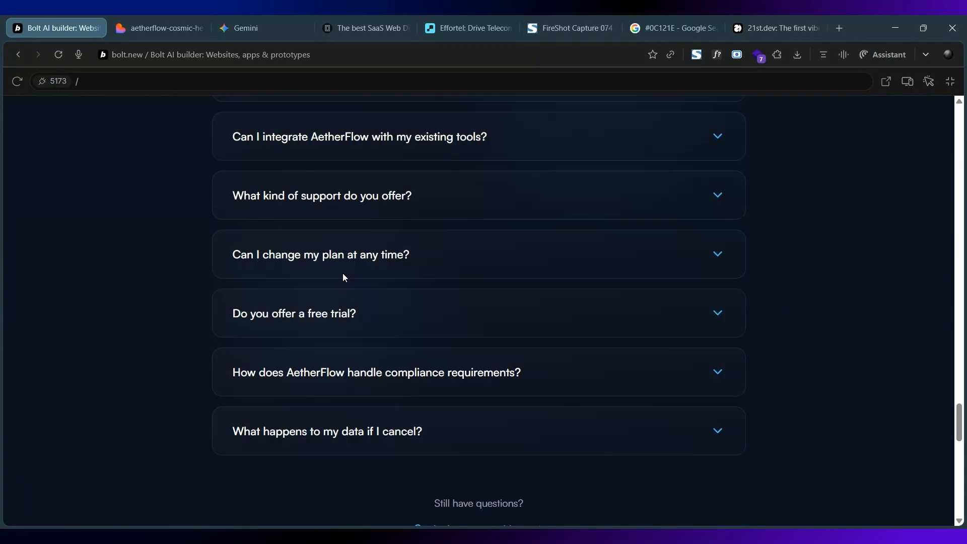
scroll(343, 274, down, 15)
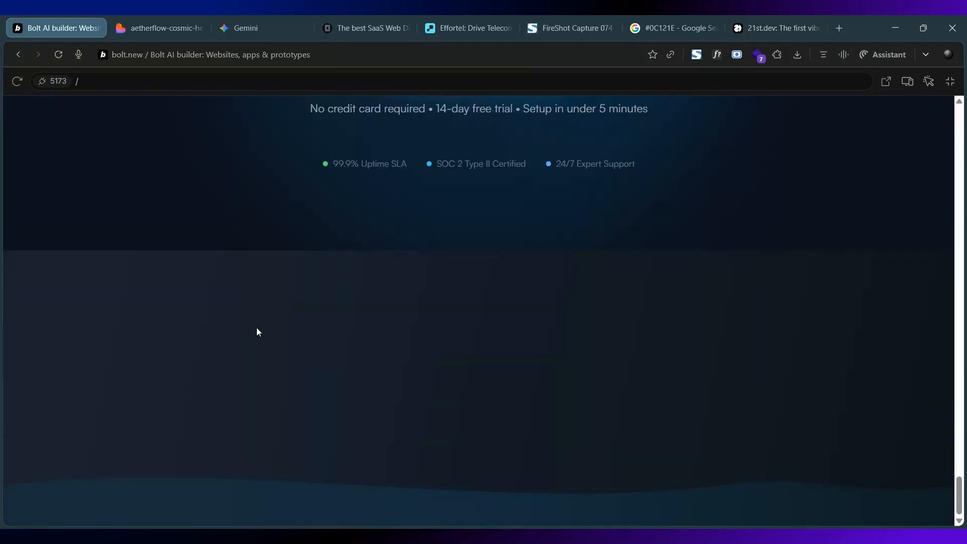
scroll(378, 226, up, 10)
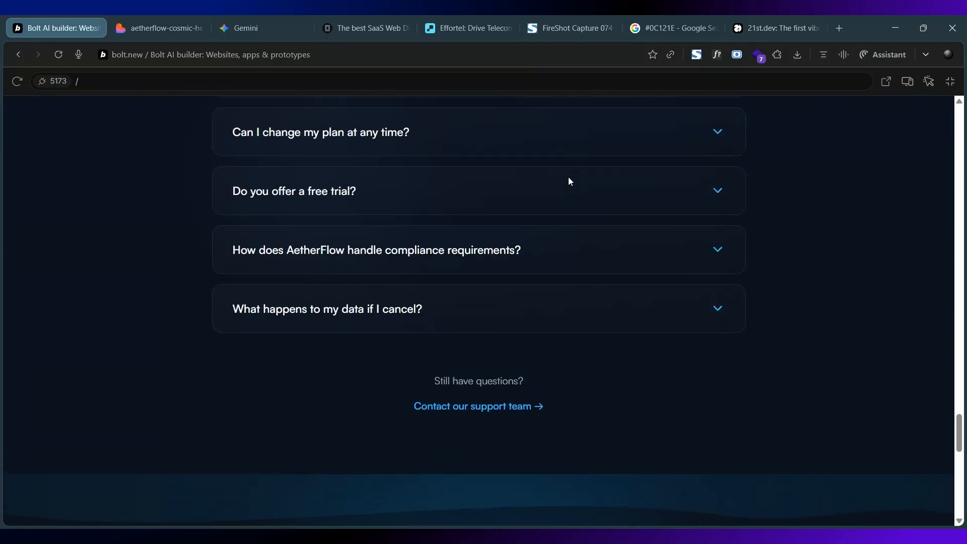
scroll(568, 177, up, 12)
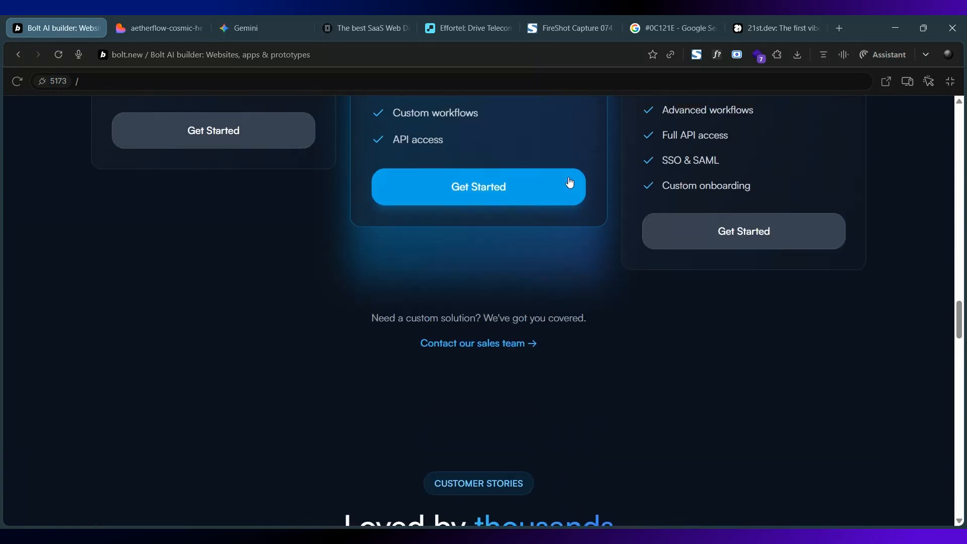
scroll(428, 206, up, 15)
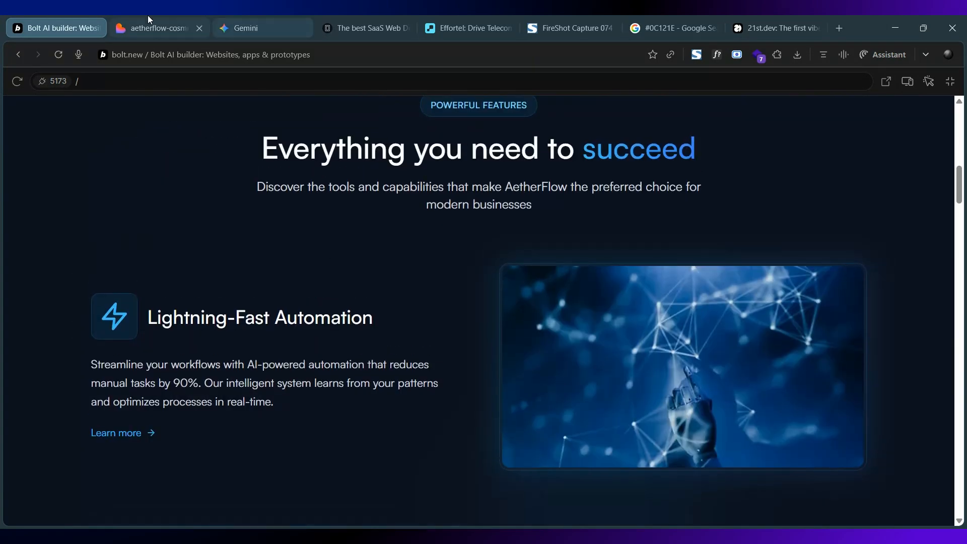
- Switch to Lovable, enlarge the preview by hiding the chat, and review its generated features, pricing, testimonials, FAQ and final call-to-action sections
click(149, 20)
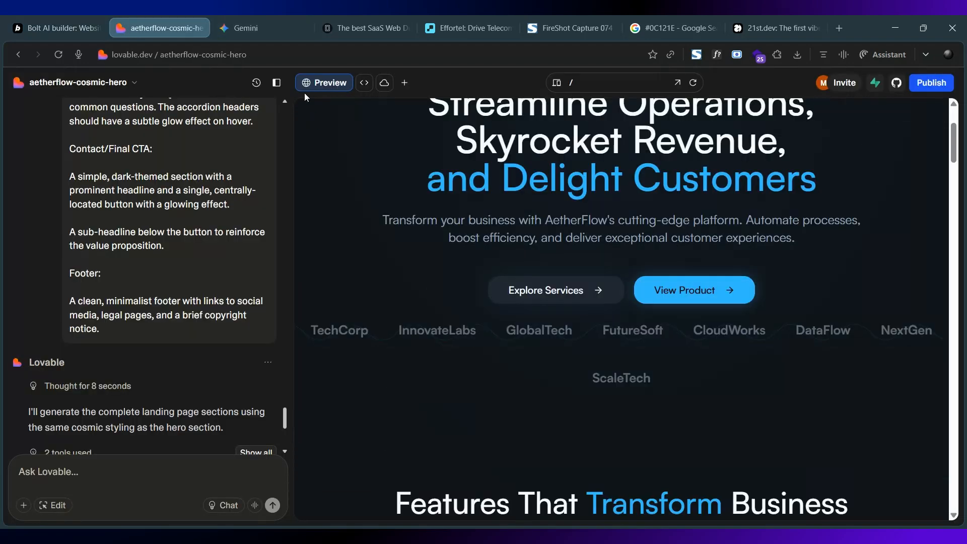
click(276, 82)
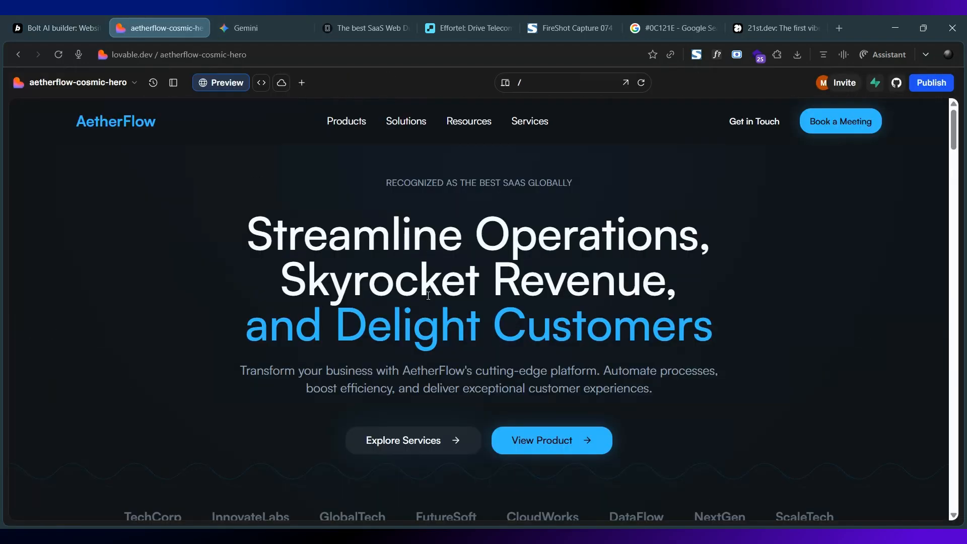
scroll(429, 296, down, 15)
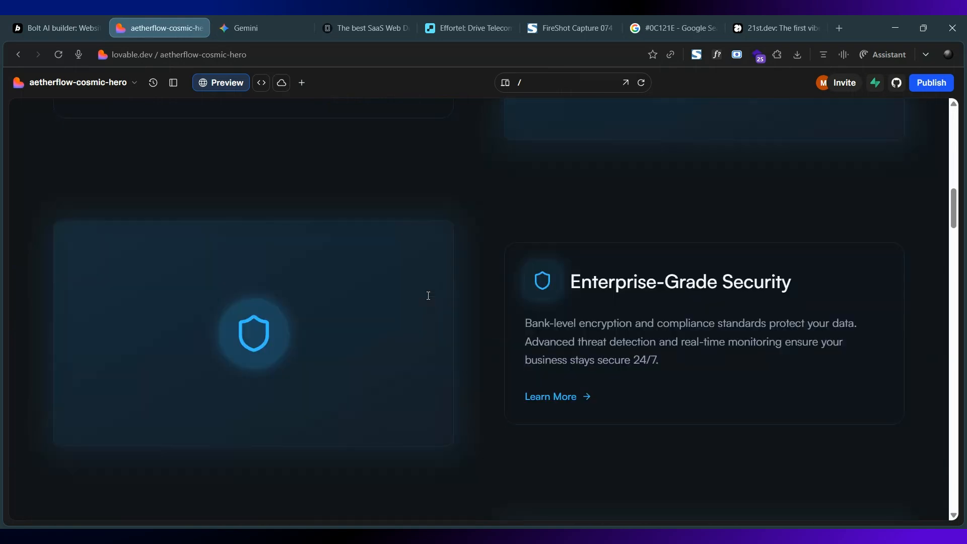
scroll(428, 296, down, 15)
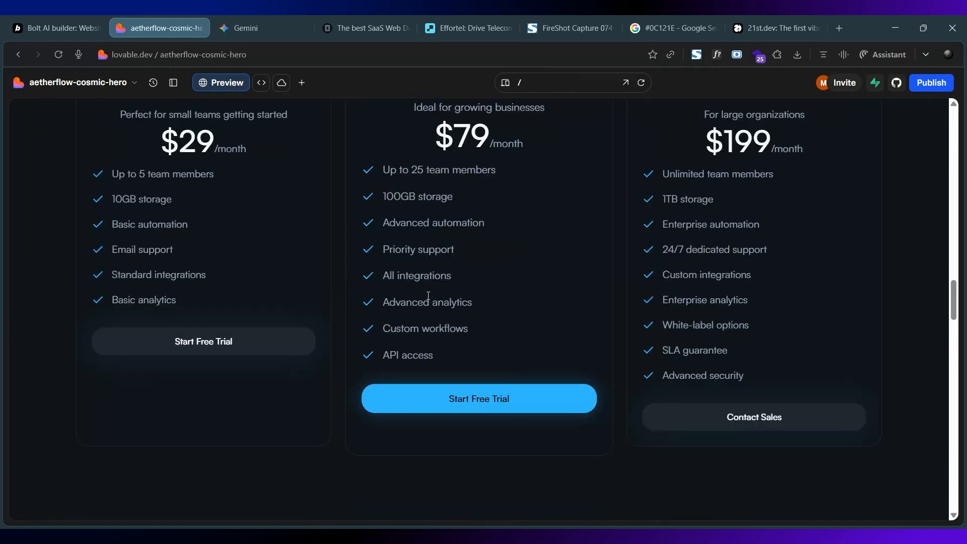
scroll(429, 296, down, 15)
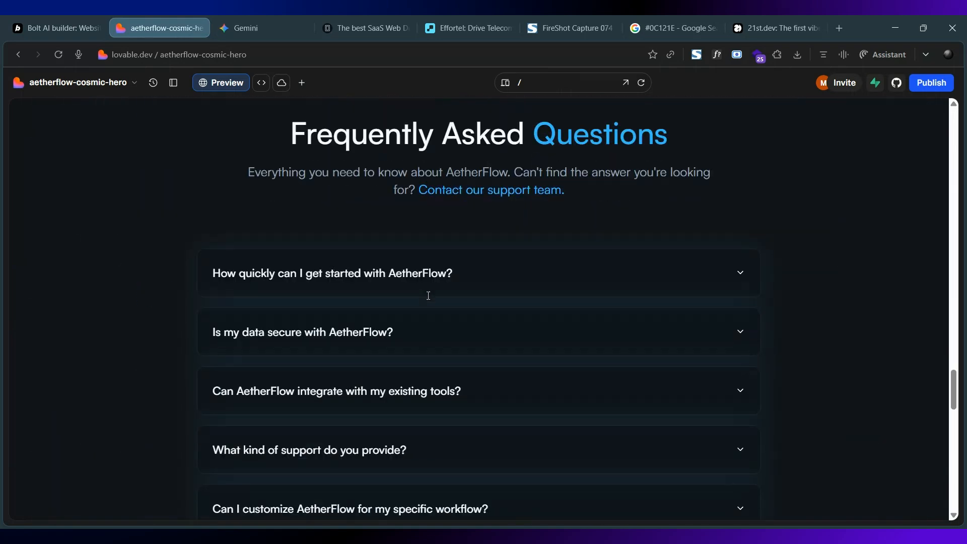
scroll(428, 295, down, 4)
scroll(415, 444, down, 17)
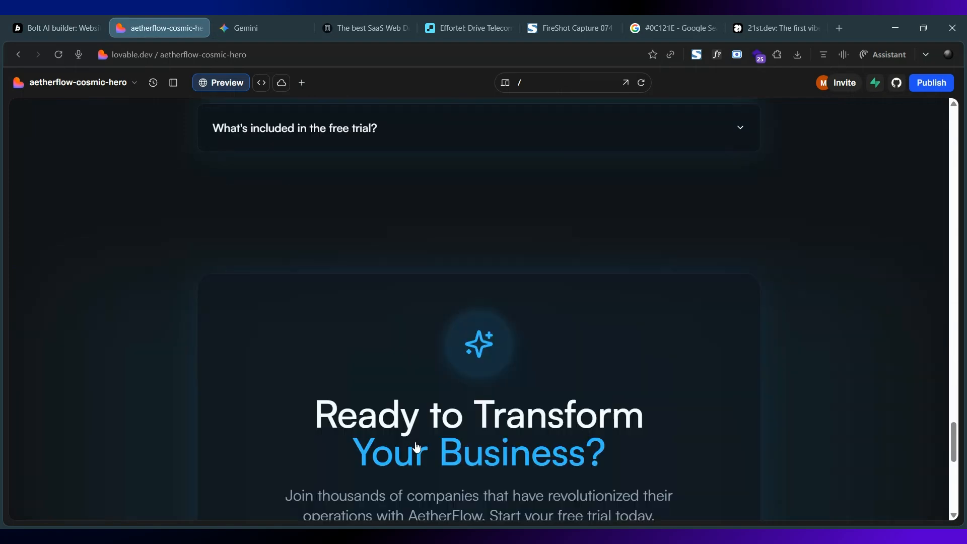
scroll(540, 294, up, 15)
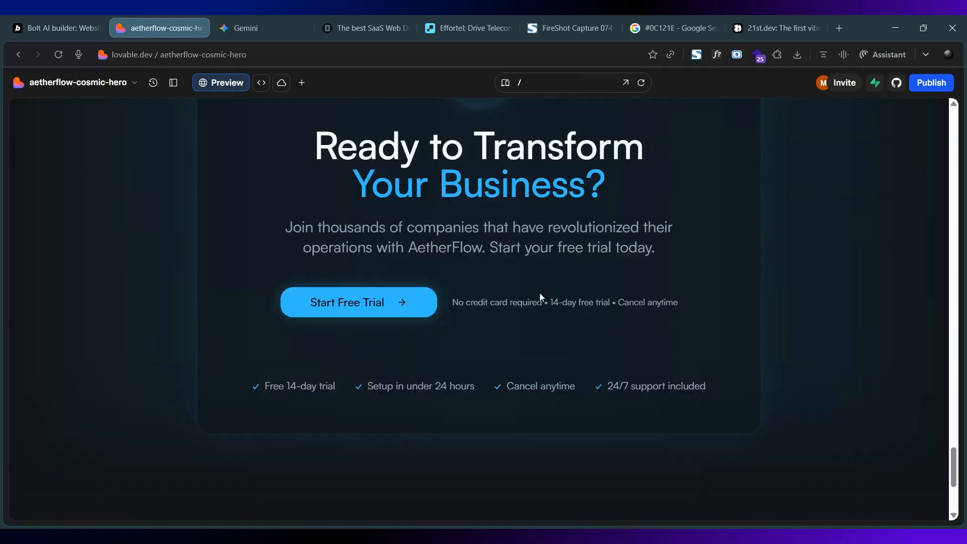
scroll(541, 295, up, 12)
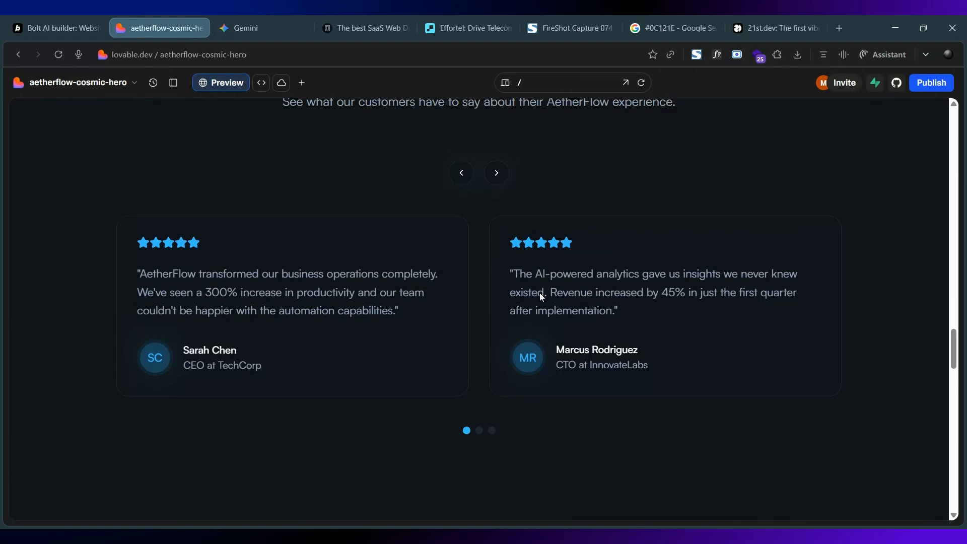
scroll(539, 292, up, 15)
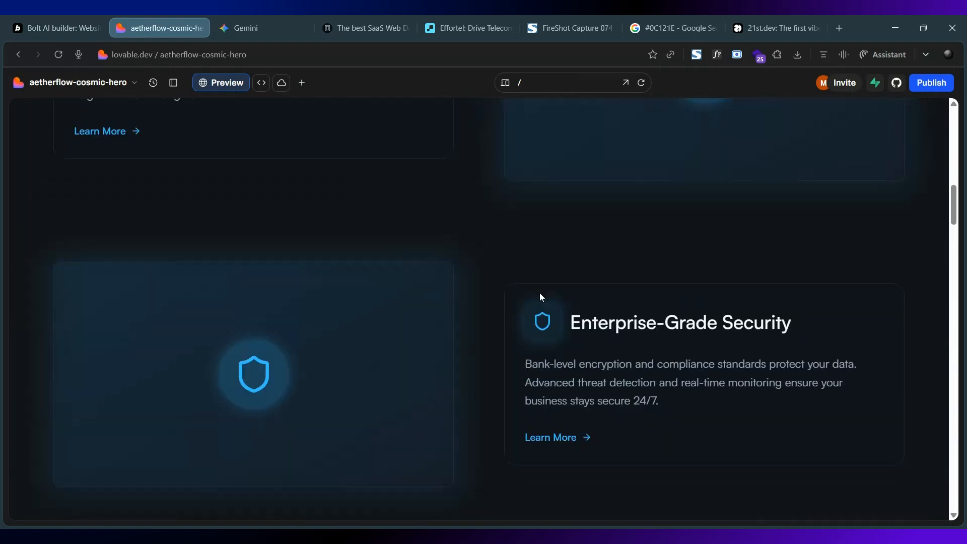
- Bring back the Lovable chat, delete the partner logo row below the hero buttons with visual editing, and save the change
click(173, 83)
scroll(472, 263, down, 3)
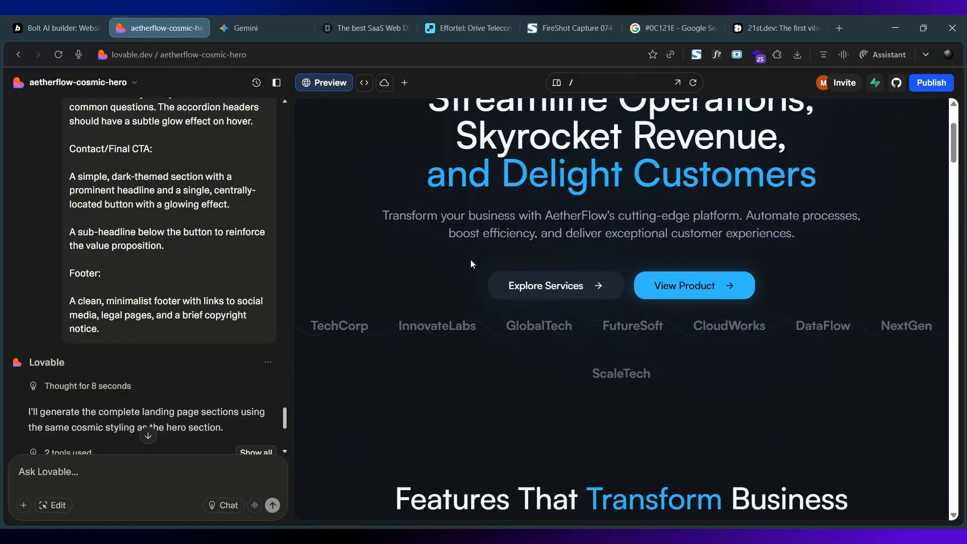
click(50, 506)
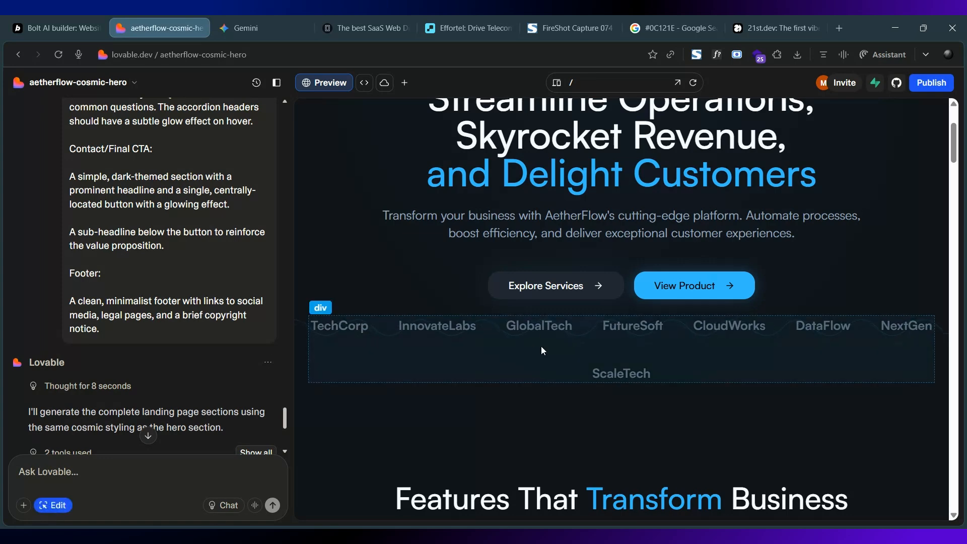
click(542, 351)
click(731, 400)
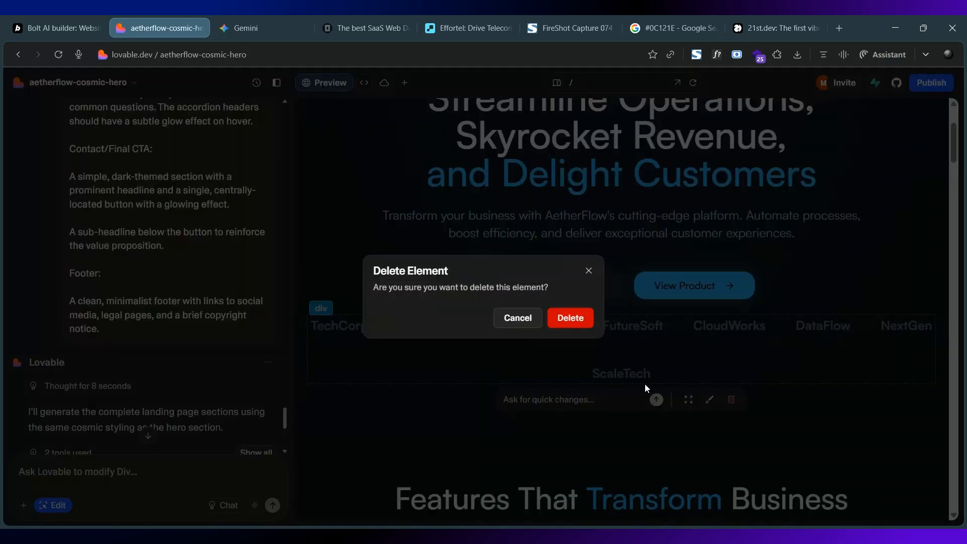
click(587, 321)
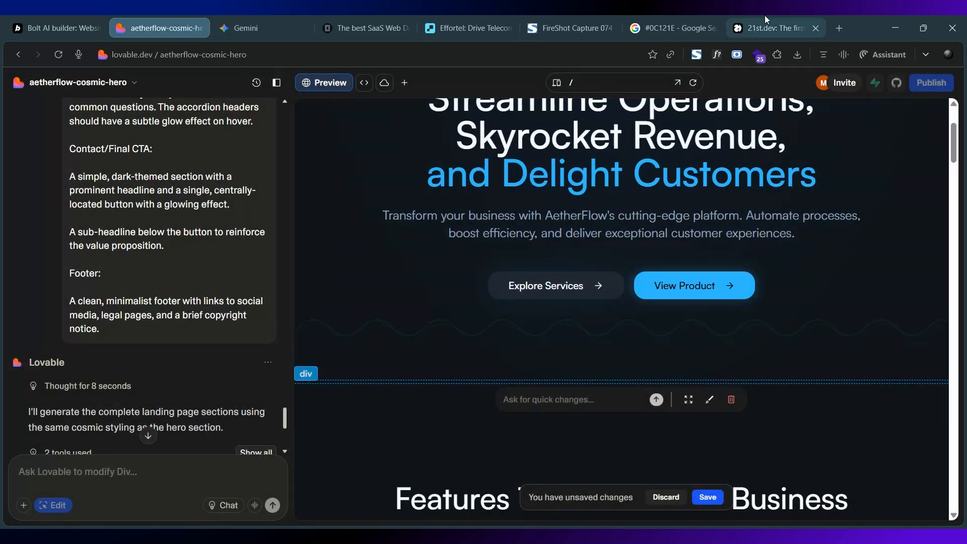
click(708, 498)
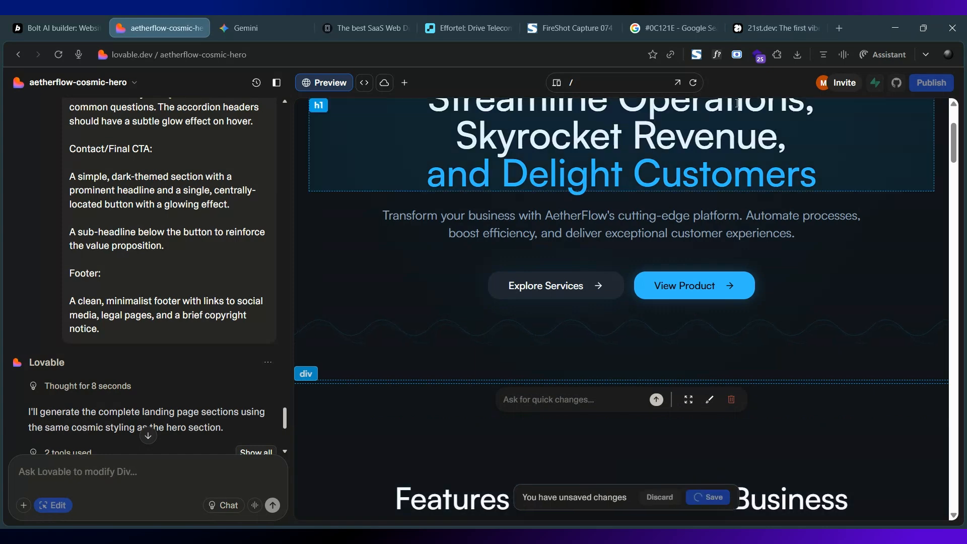
- Switch to 21st.dev, look through its Marketing Blocks categories, and open the Clients components
click(763, 20)
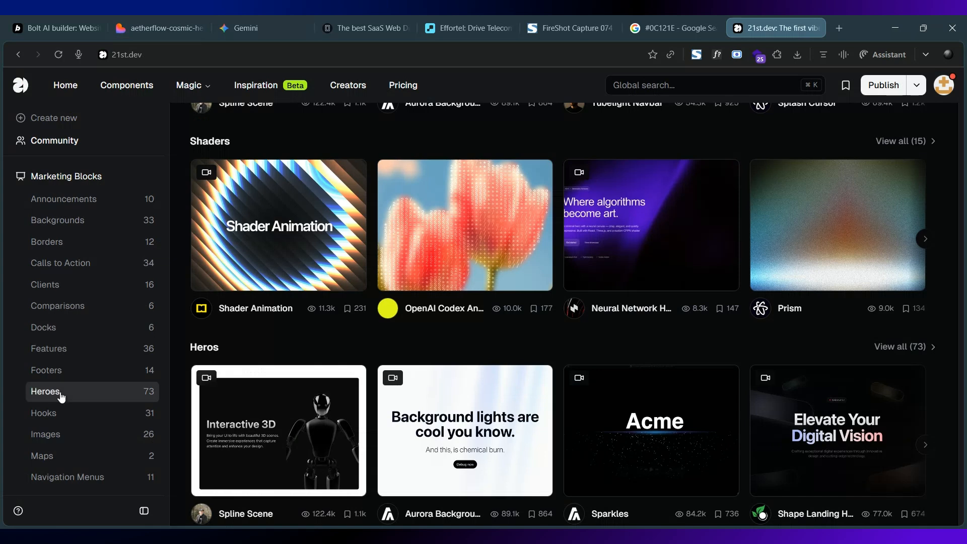
scroll(61, 397, down, 2)
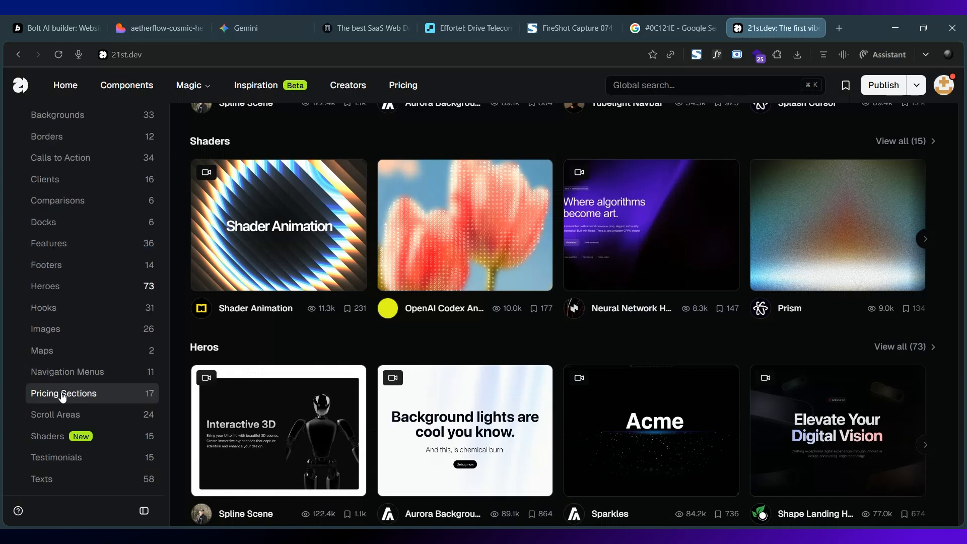
scroll(63, 397, down, 2)
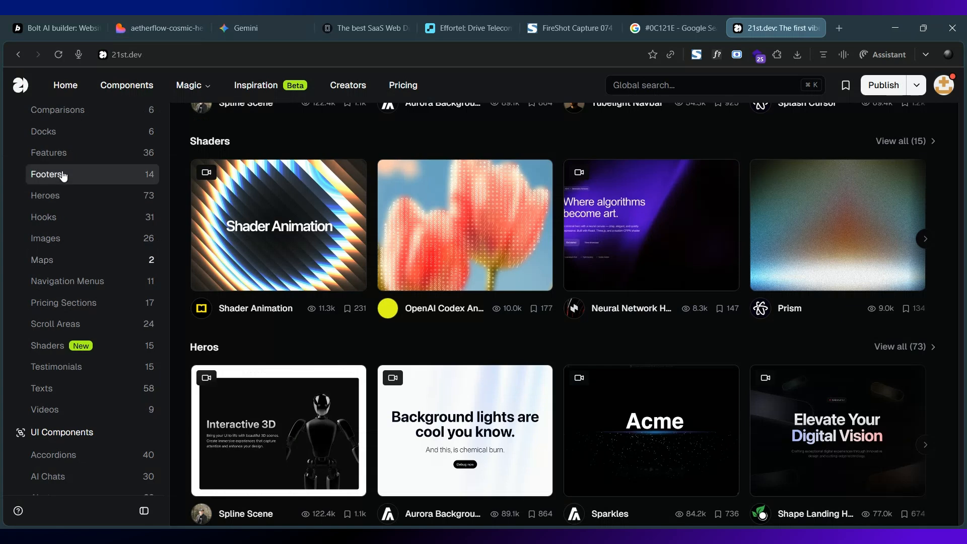
scroll(63, 174, up, 1)
scroll(63, 176, up, 1)
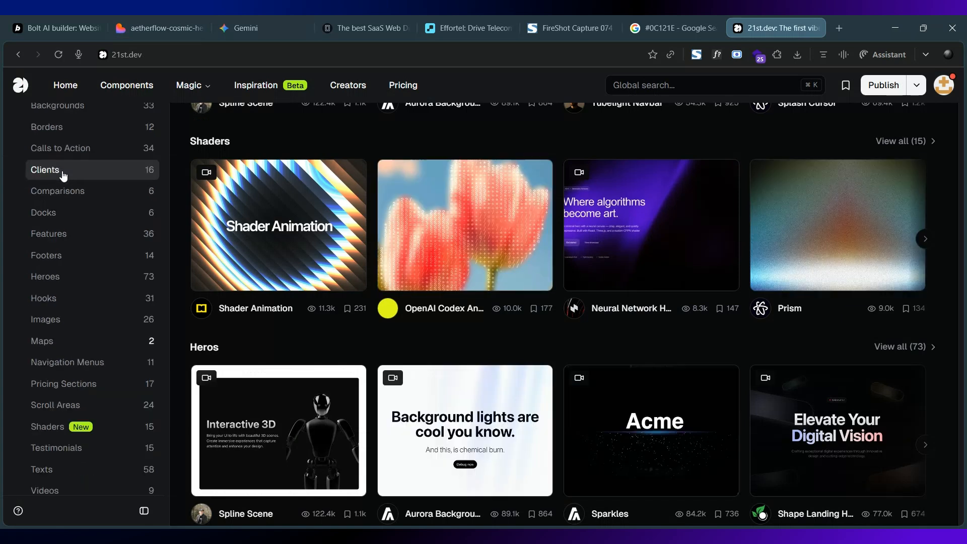
scroll(63, 175, up, 1)
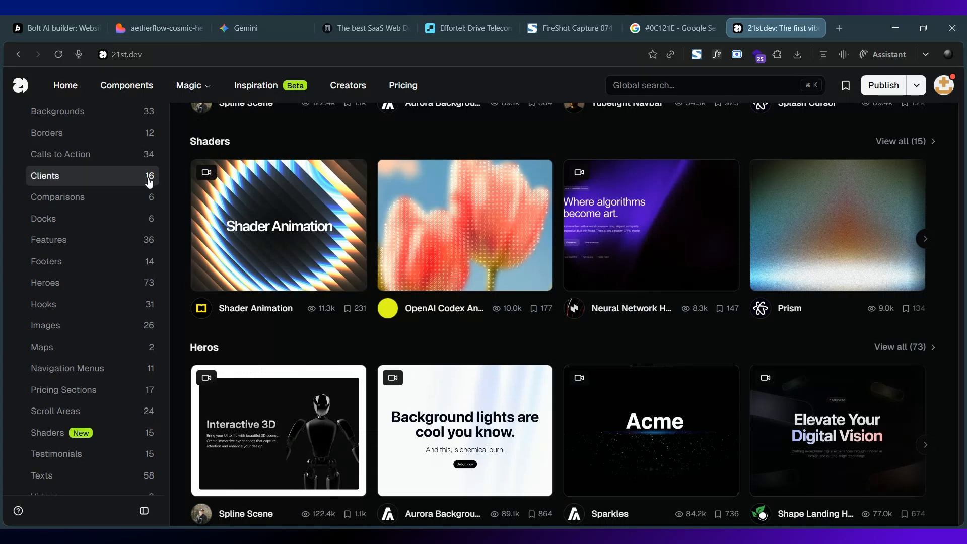
click(102, 175)
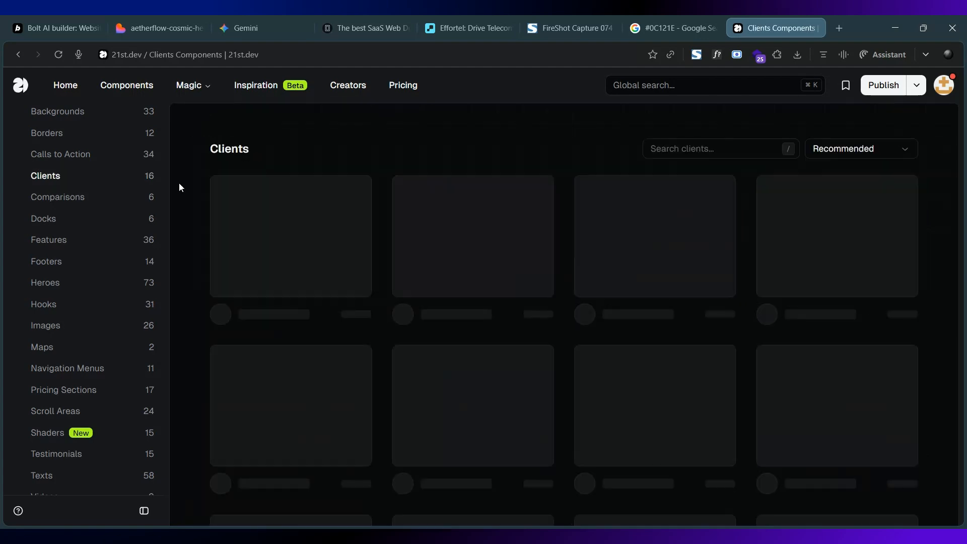
- Browse the Clients components for a dark-themed logo section and open the Sparkles component's code page
scroll(476, 322, down, 3)
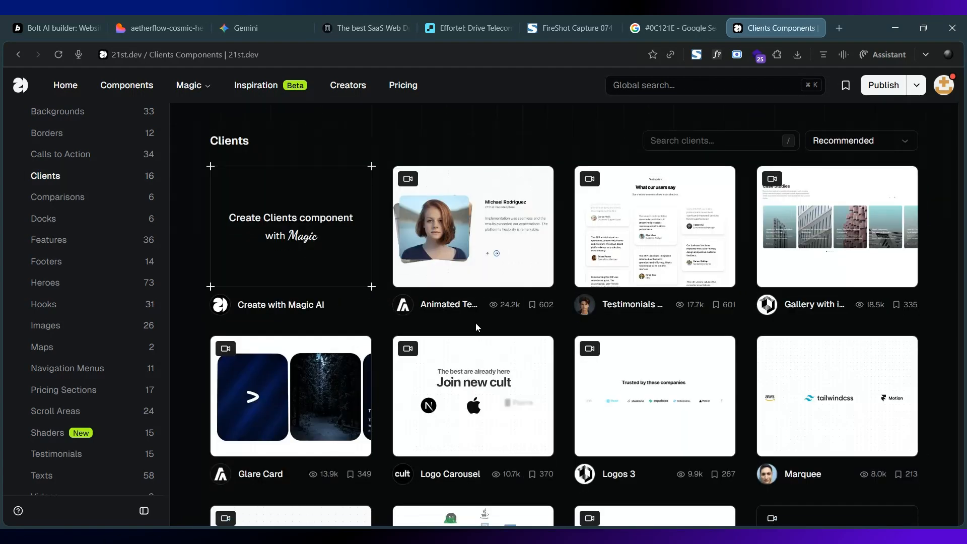
scroll(476, 327, down, 3)
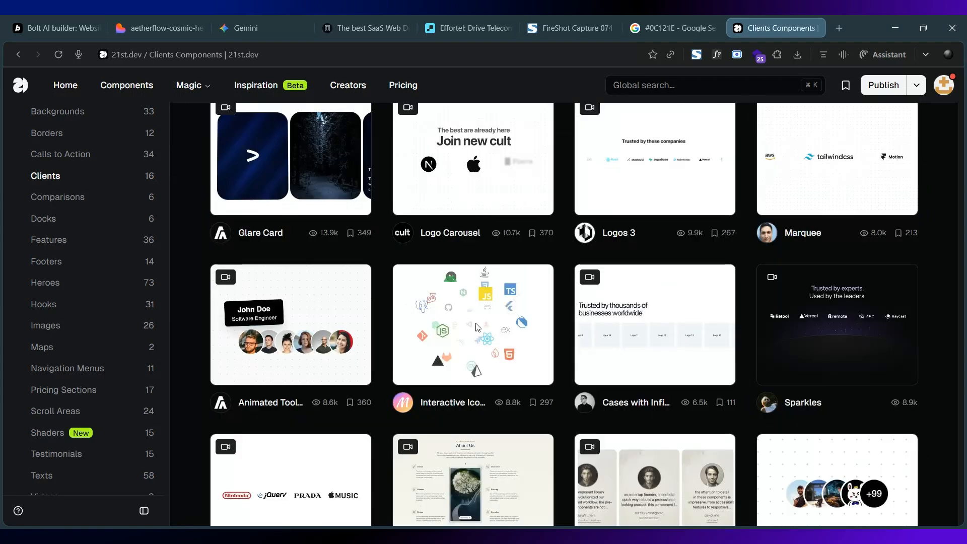
scroll(476, 325, down, 7)
scroll(476, 325, down, 4)
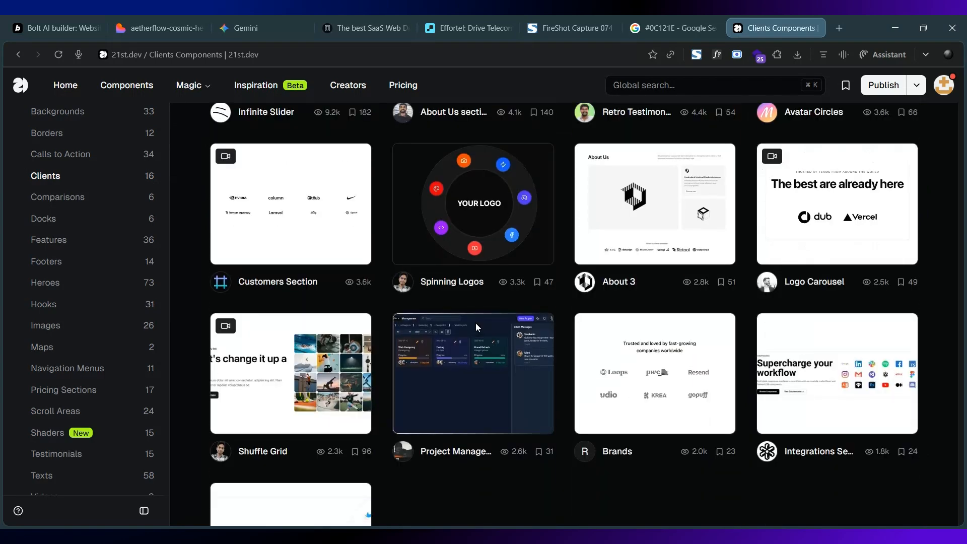
scroll(476, 325, up, 3)
scroll(475, 323, up, 6)
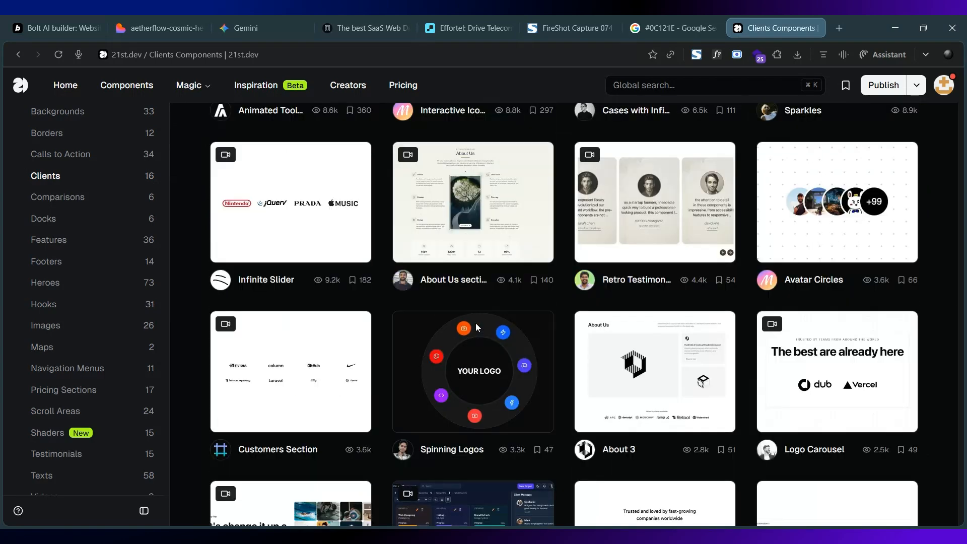
scroll(476, 323, up, 2)
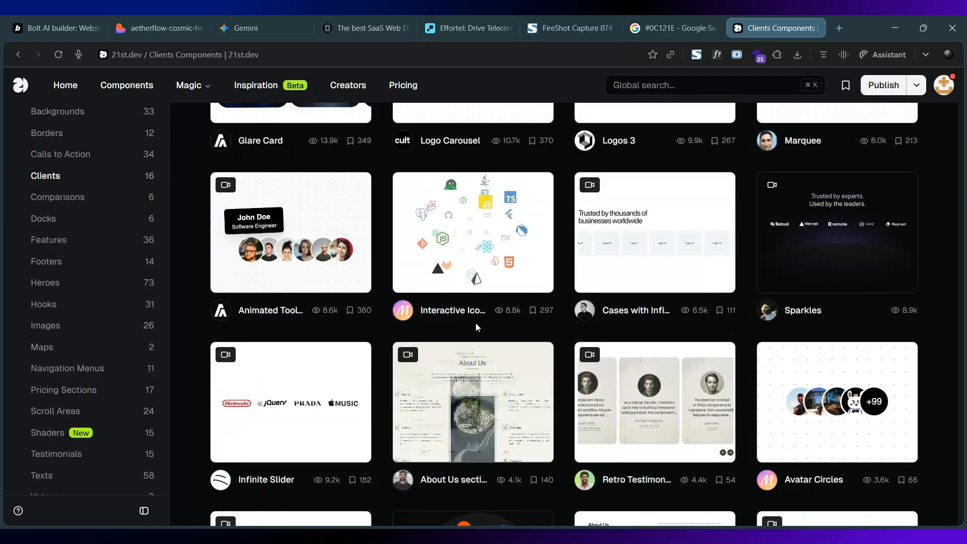
click(822, 216)
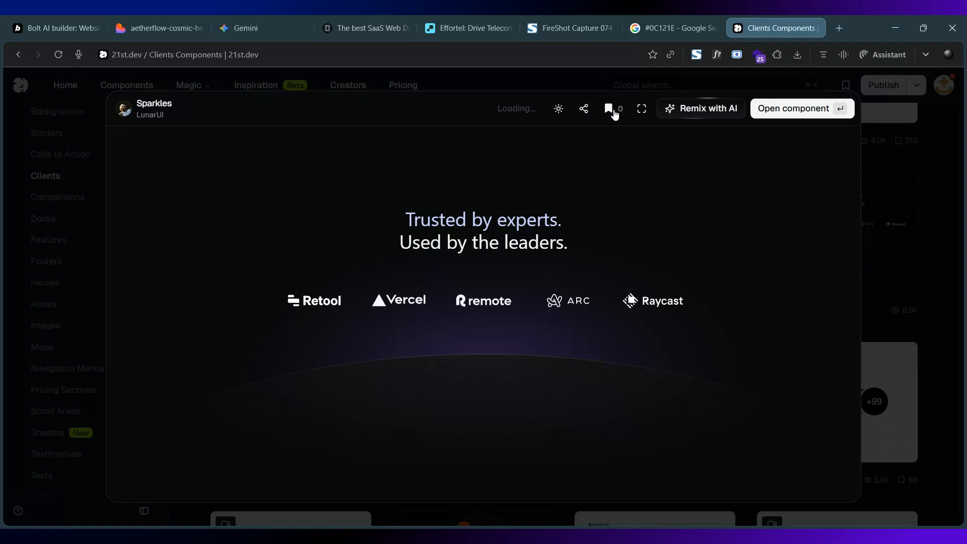
click(782, 109)
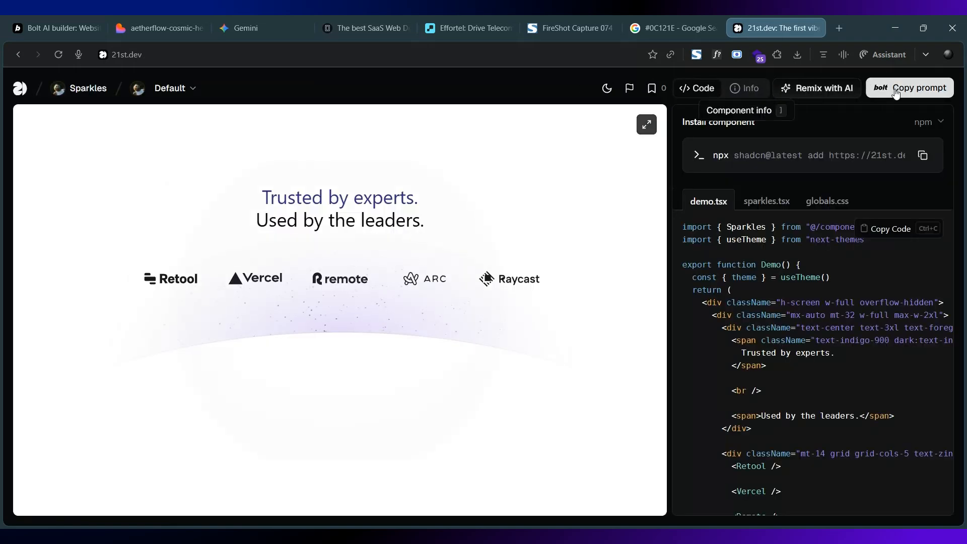
- Copy the Sparkles component's AI prompt with Lovable as the prompt type
click(896, 93)
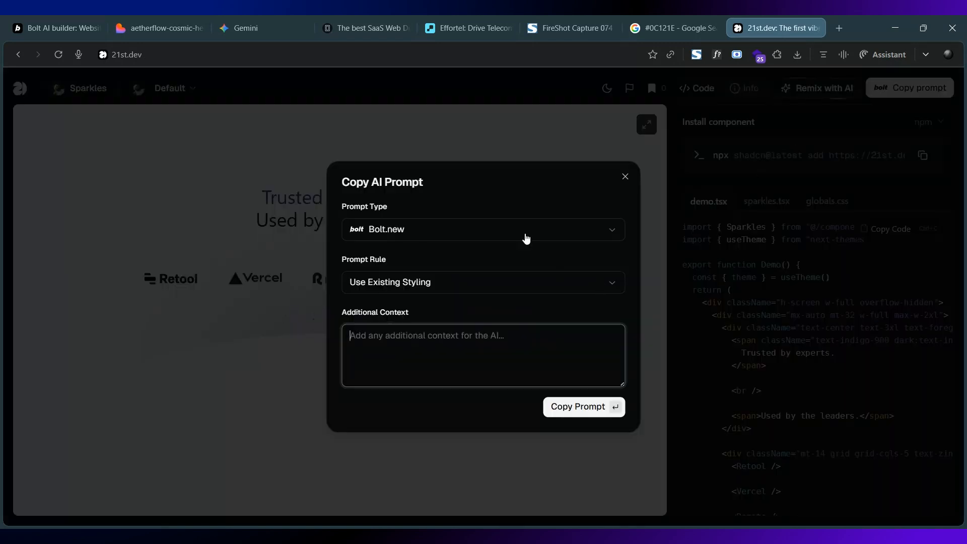
click(524, 235)
click(436, 321)
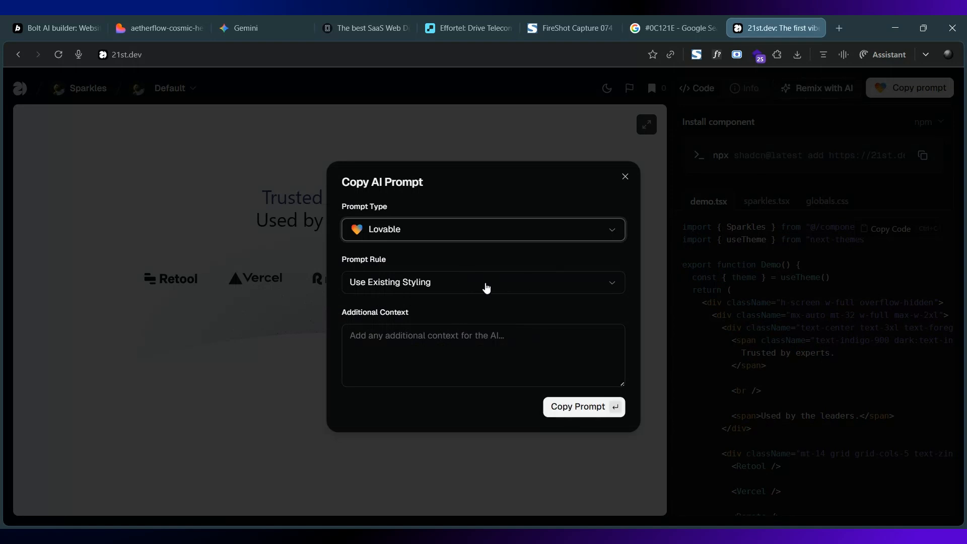
click(572, 406)
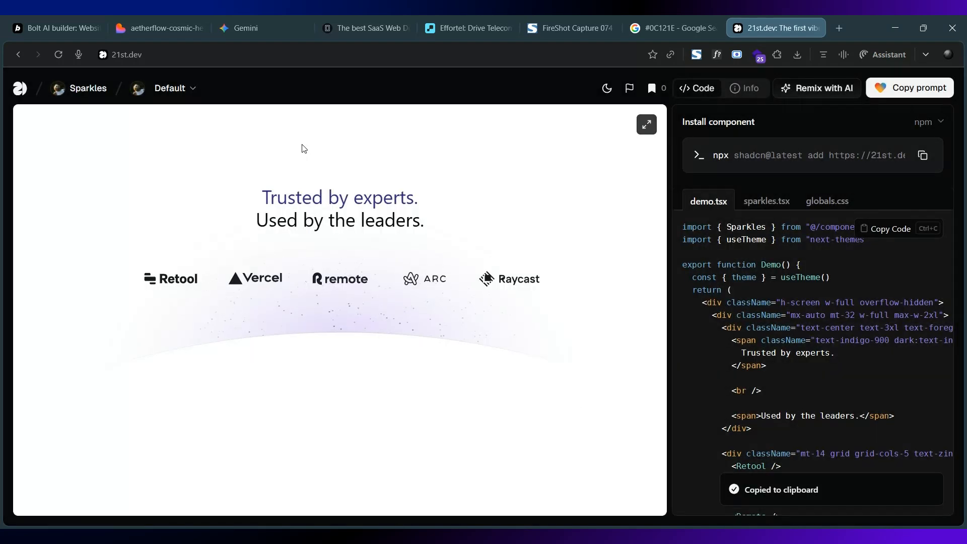
- Switch to Lovable and begin a chat request reading "underneath the hero section add this logo section using our existing styling:", followed by a blank line
click(170, 16)
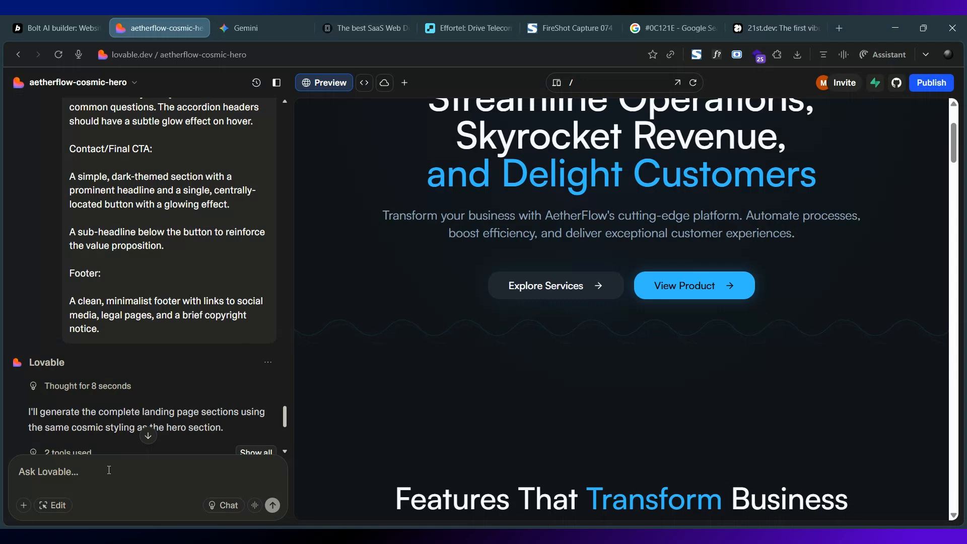
text(underneath)
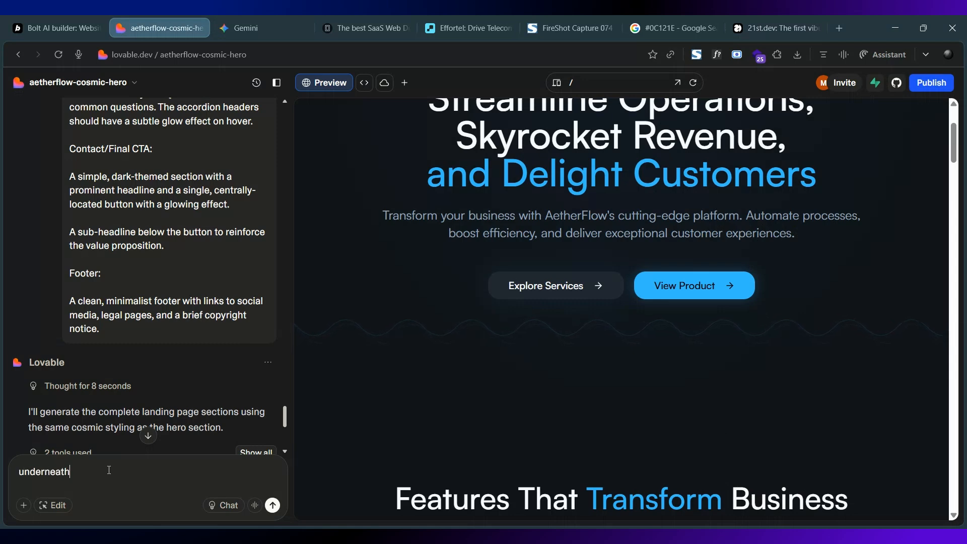
text( thehero section add this logo se)
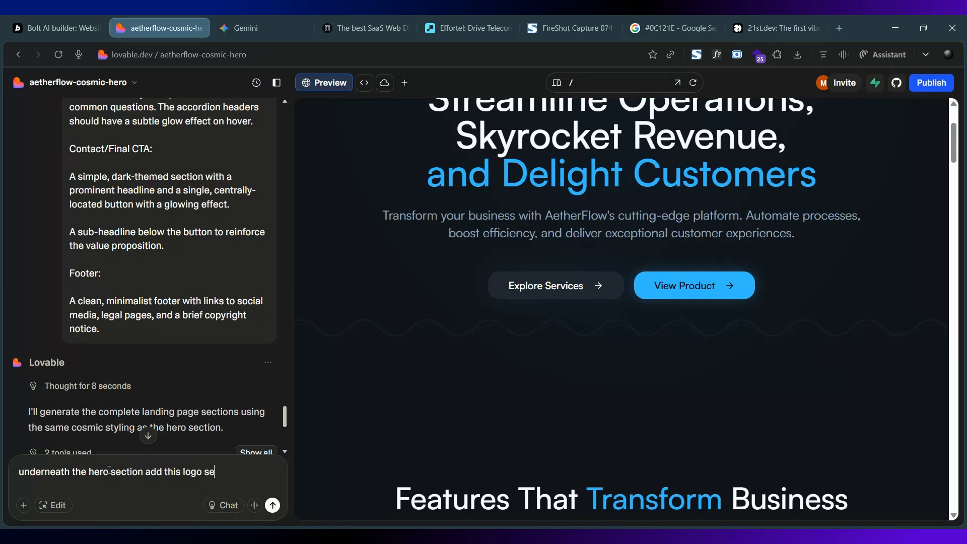
text(ction using our existing st)
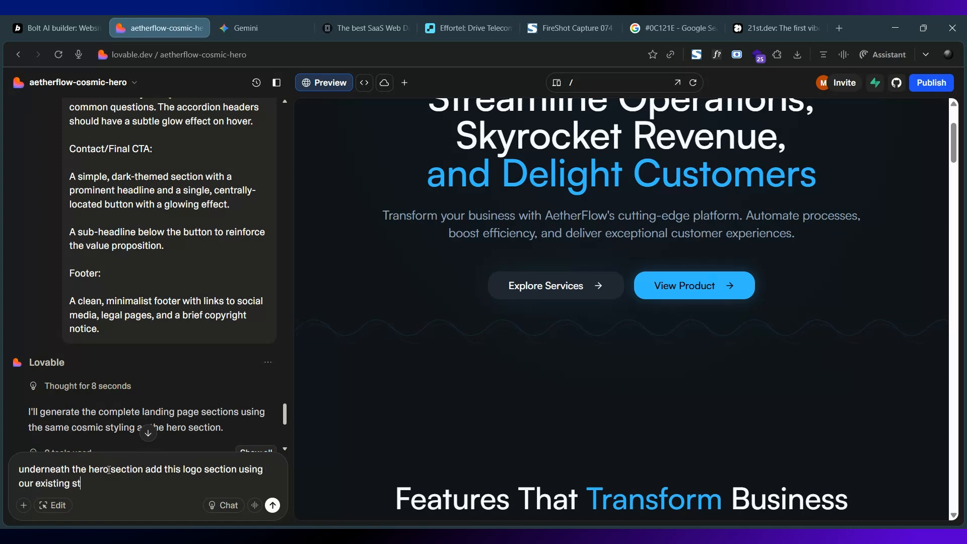
text(yling:)
key(shift+Return)
key(shift+Return)
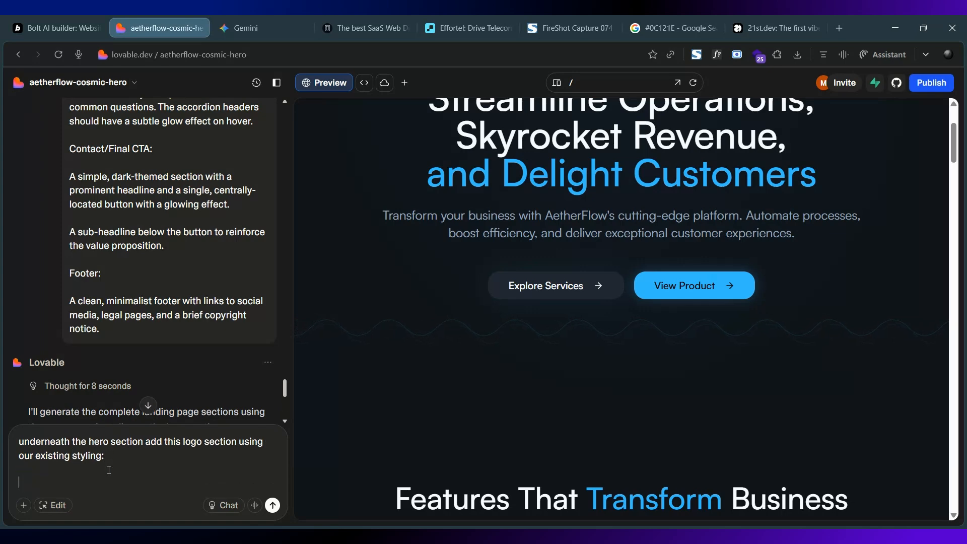
- Paste the copied Sparkles prompt below the request, add the word "component" after "logo section", and submit it
key(ctrl+v)
scroll(124, 431, up, 10)
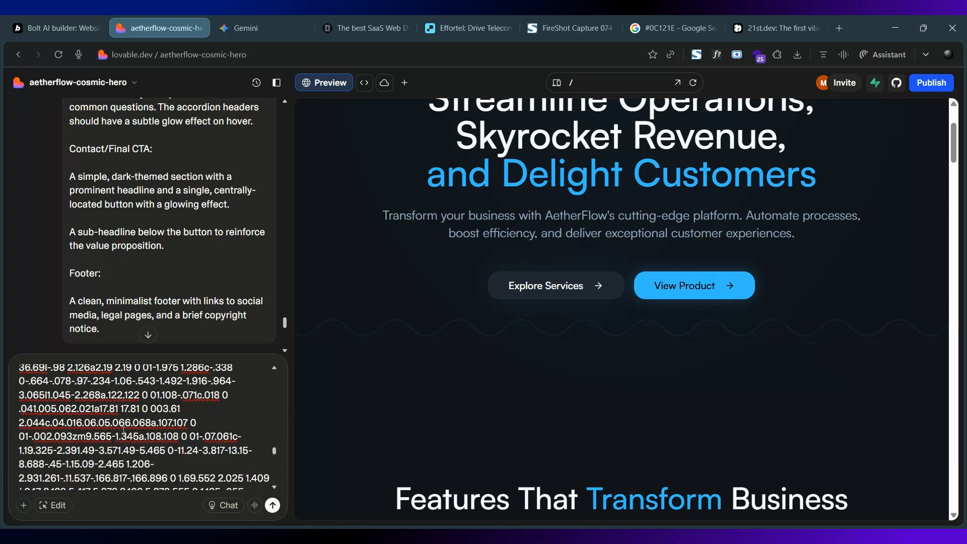
scroll(124, 431, up, 15)
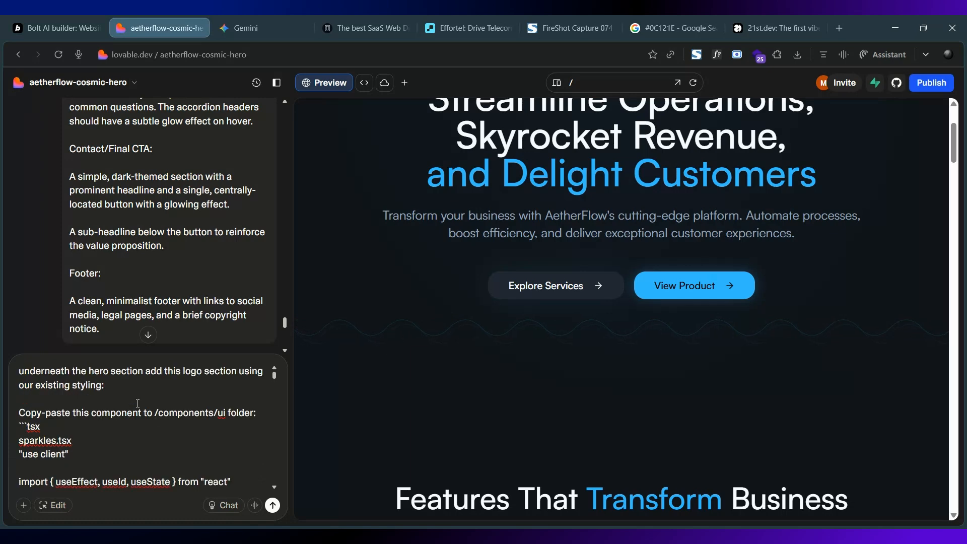
click(241, 375)
text(component)
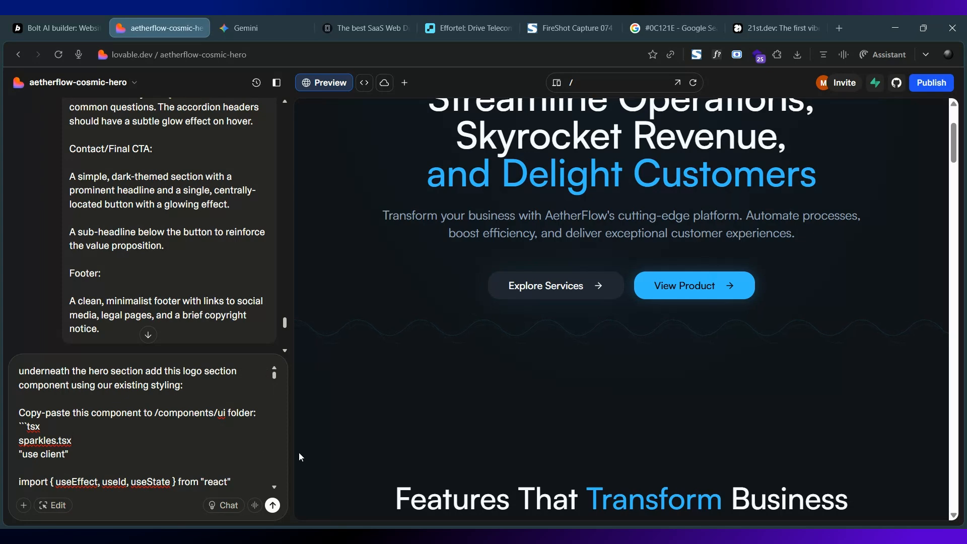
click(273, 506)
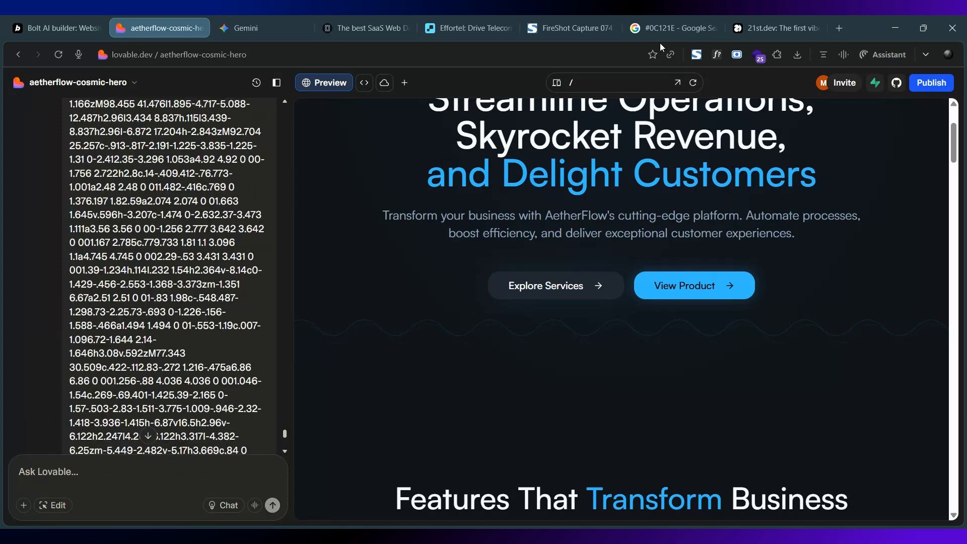
- Return to 21st.dev and copy the Sparkles component's AI prompt with Bolt.new as the prompt type
click(762, 17)
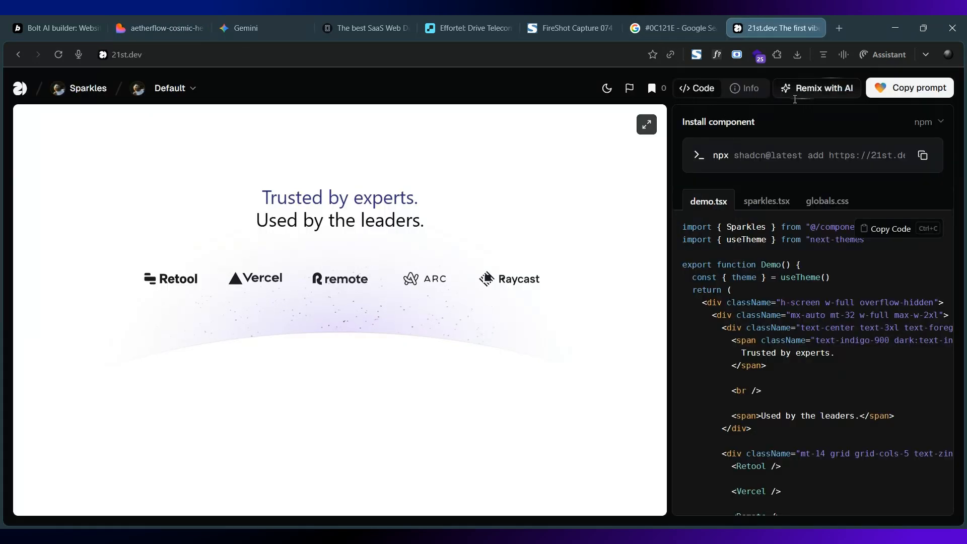
click(877, 90)
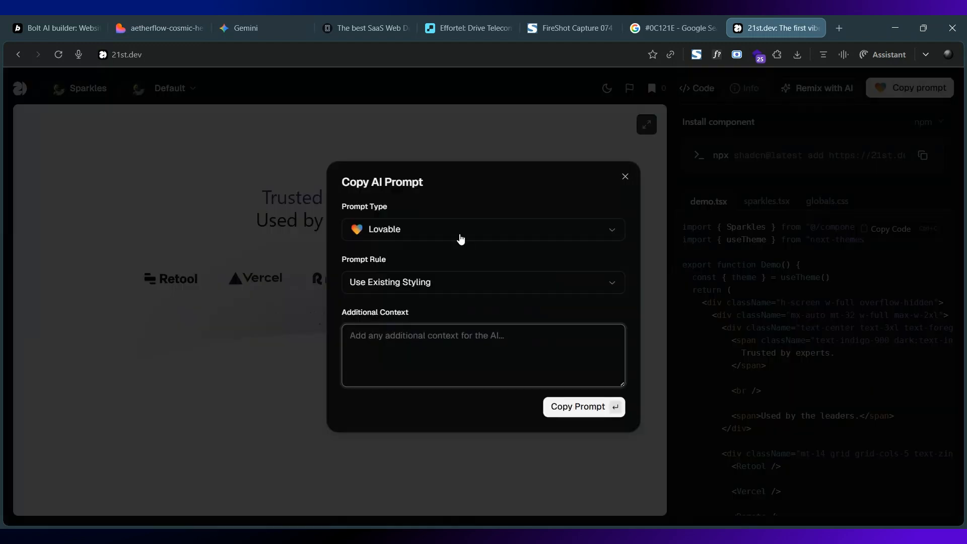
click(460, 238)
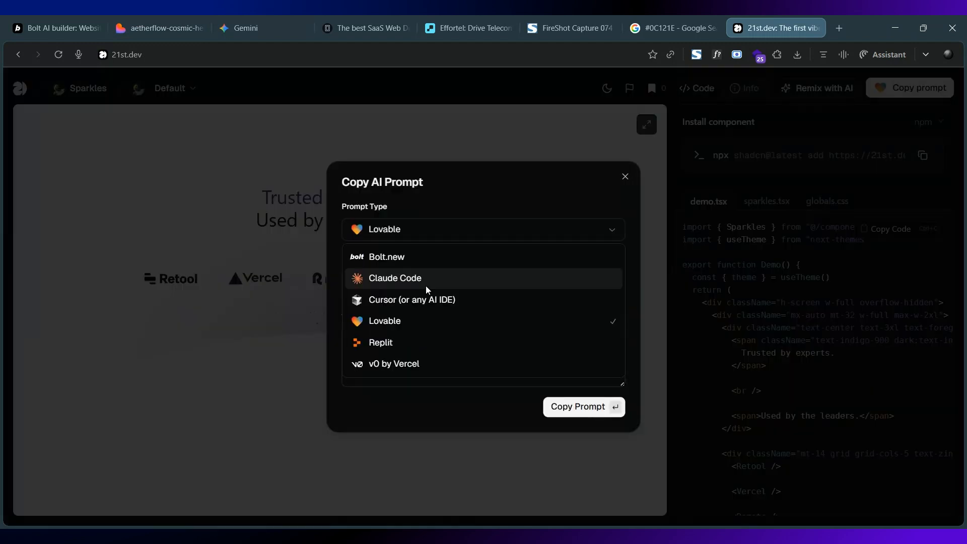
click(411, 258)
click(573, 408)
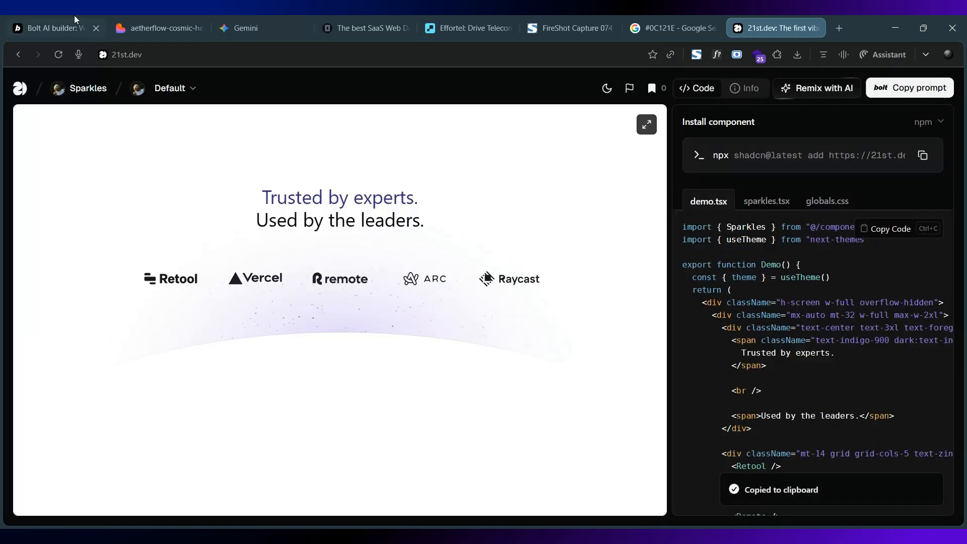
- Switch to the Bolt project and review the landing page from the "Trusted by experts" logo section down to the FAQ
click(73, 18)
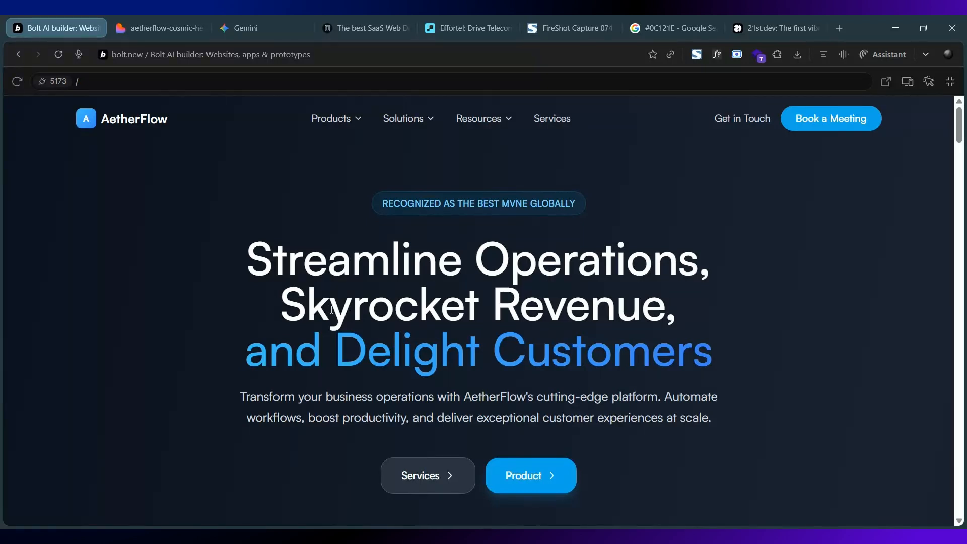
scroll(456, 385, down, 8)
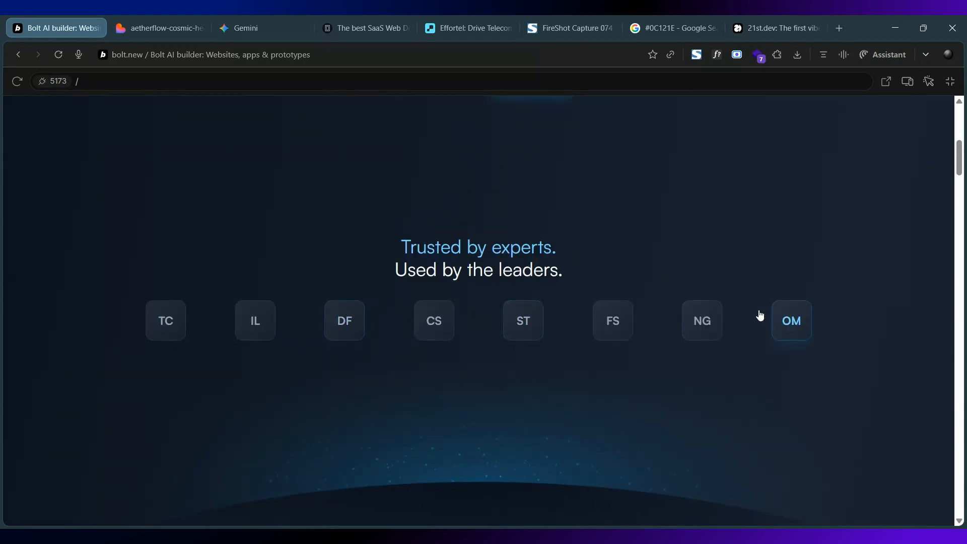
scroll(411, 390, down, 1)
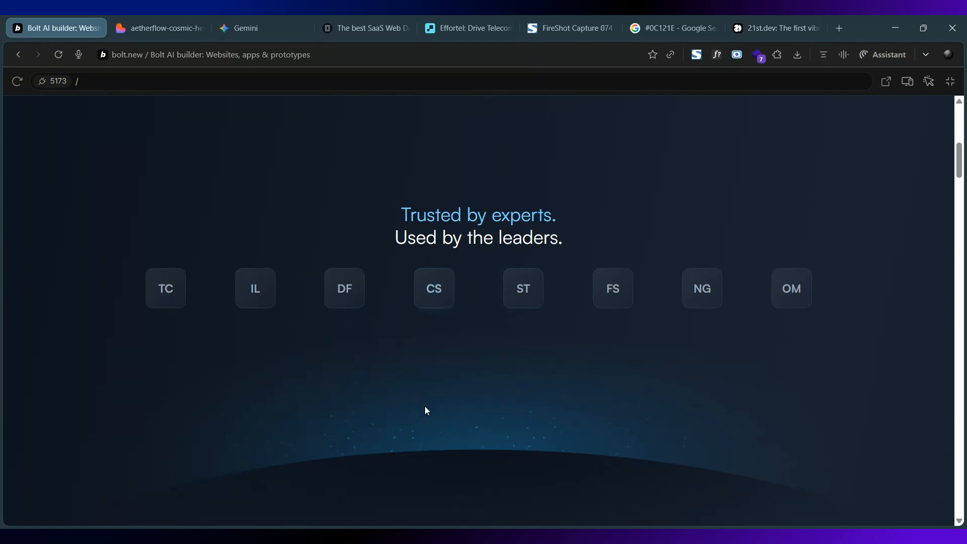
scroll(635, 374, down, 5)
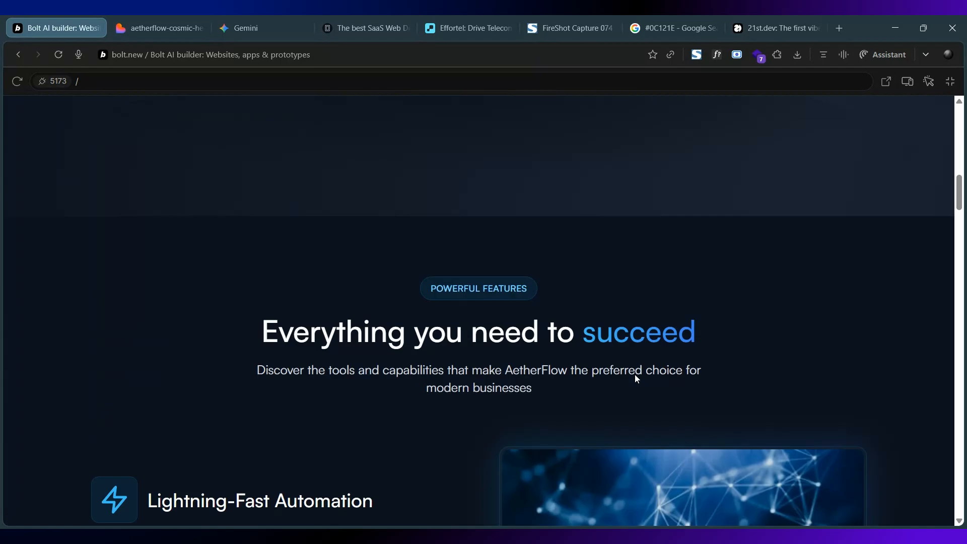
scroll(635, 373, down, 15)
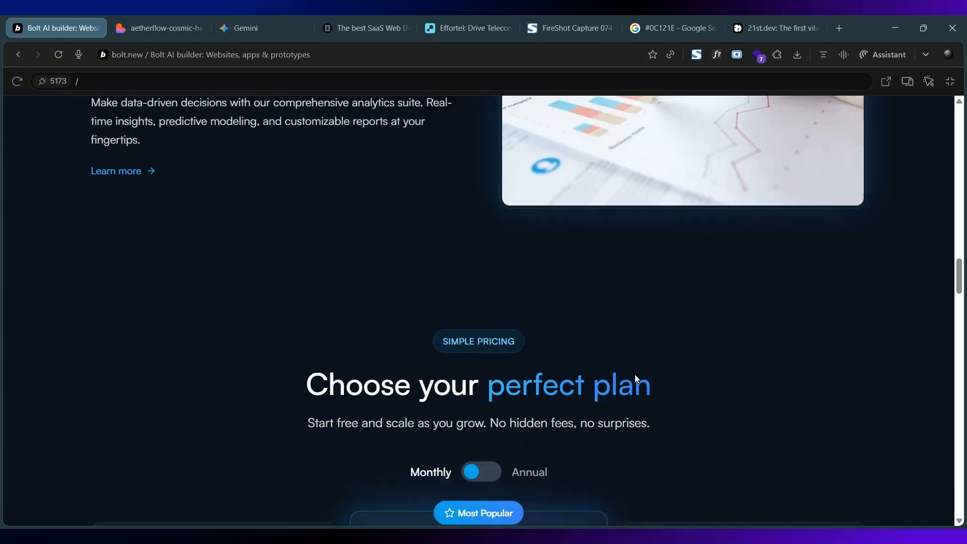
scroll(635, 379, down, 15)
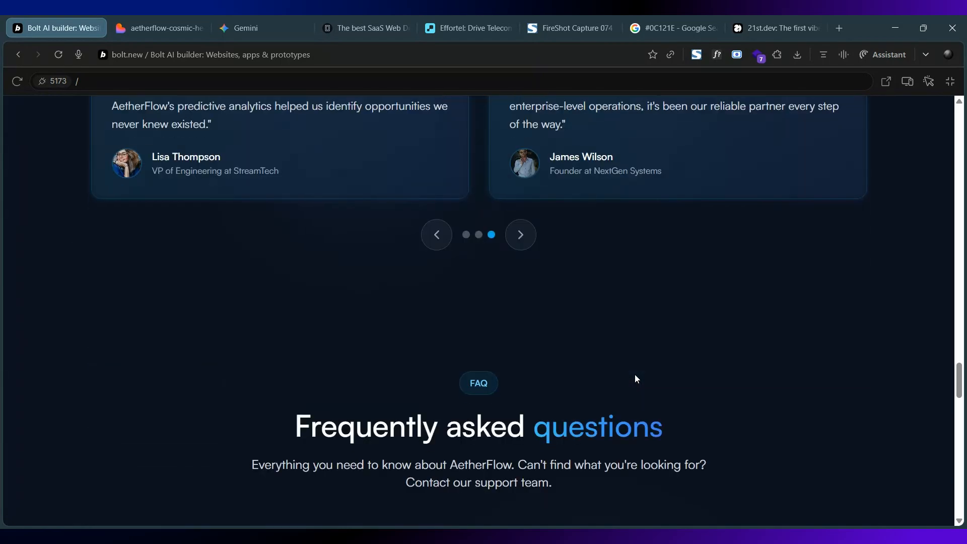
- Review the Bolt landing page's pricing plans, customer stories heading, closing call to action and footer area
scroll(636, 379, up, 12)
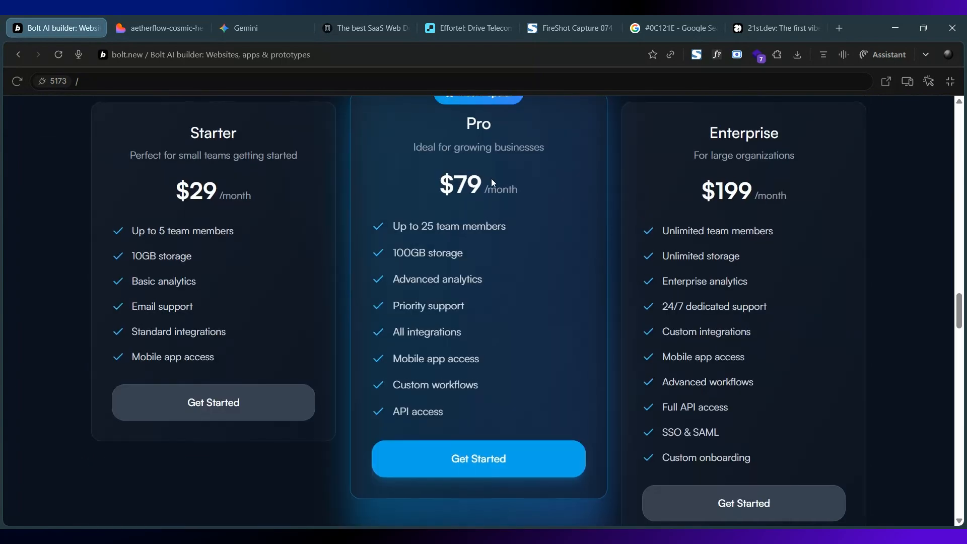
scroll(595, 327, down, 8)
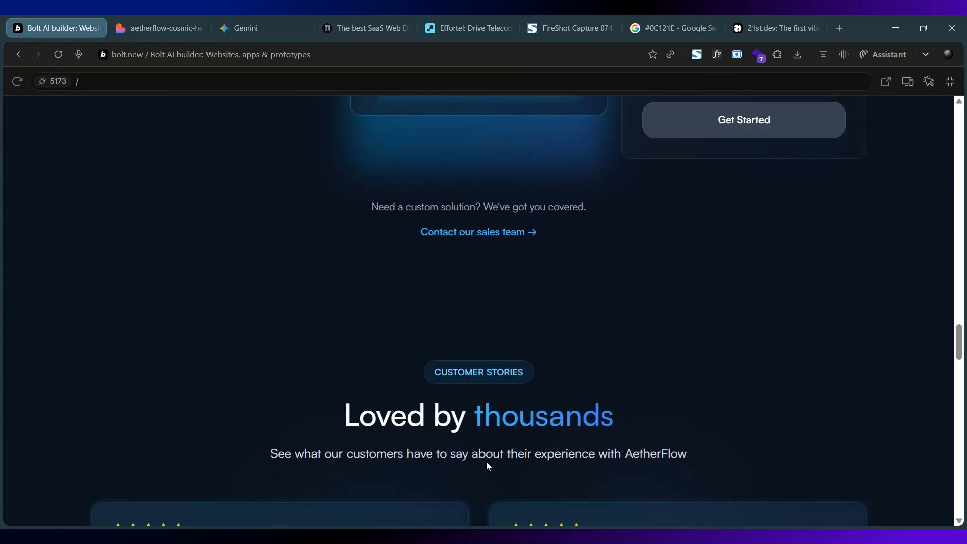
scroll(487, 466, down, 20)
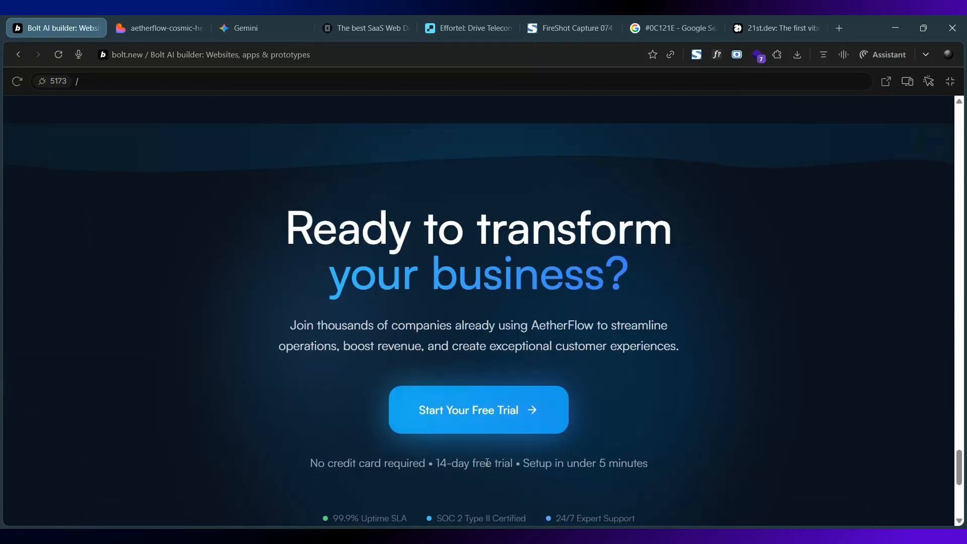
scroll(486, 462, down, 7)
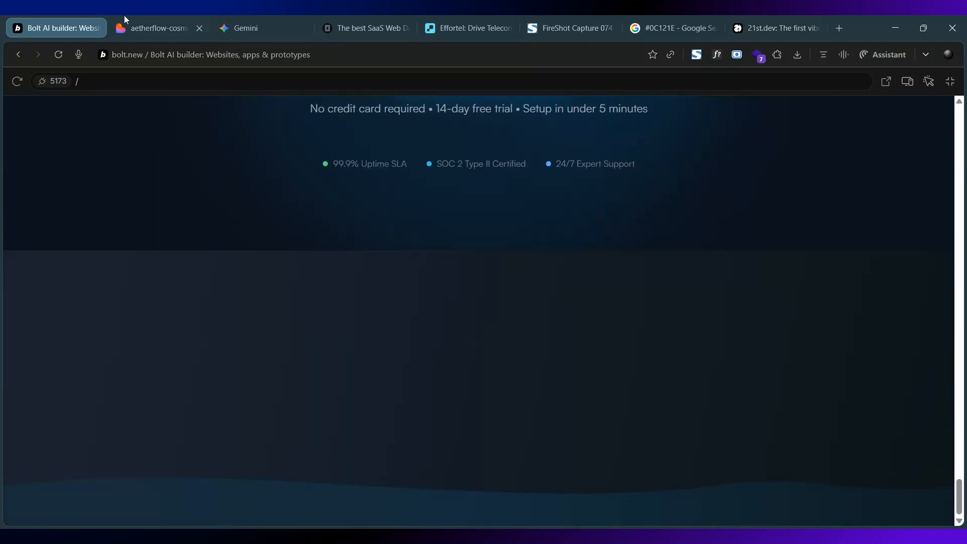
- Switch to Lovable and review the landing page from hero to footer with the chat sidebar hidden, restoring the sidebar at the end
click(129, 26)
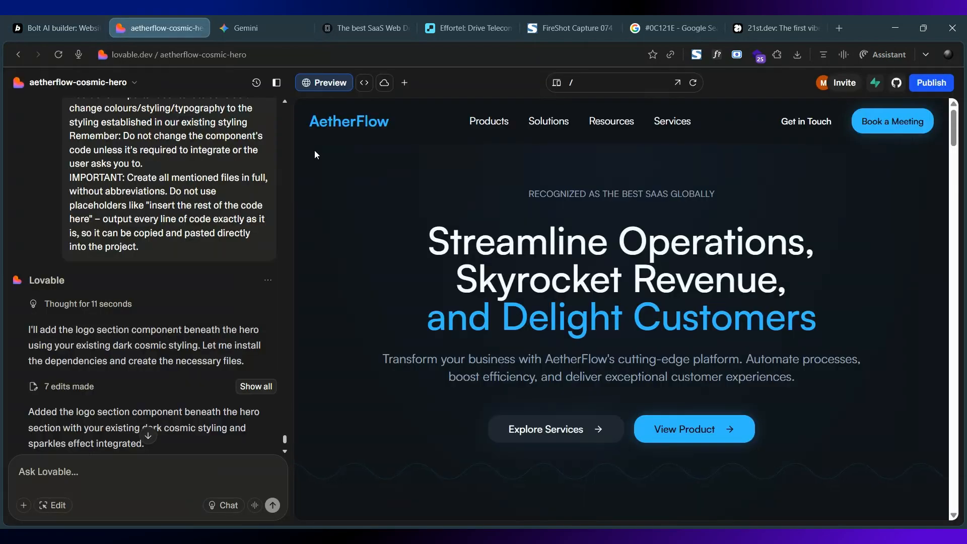
click(273, 83)
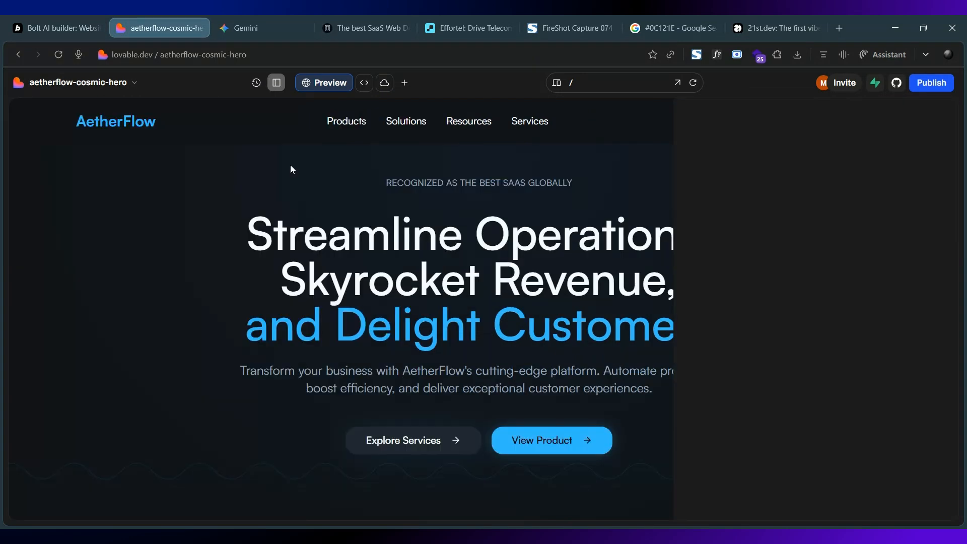
scroll(505, 410, down, 5)
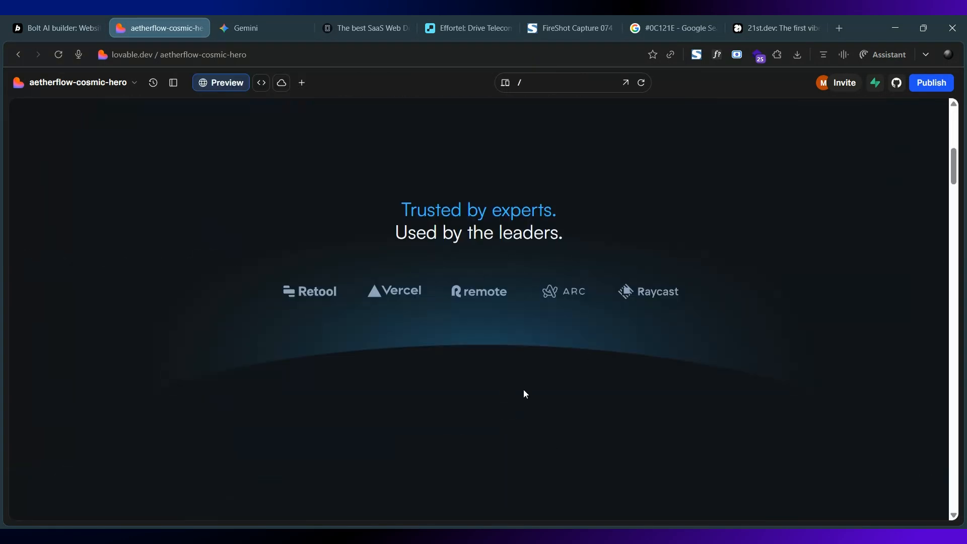
scroll(525, 394, down, 10)
scroll(524, 394, down, 15)
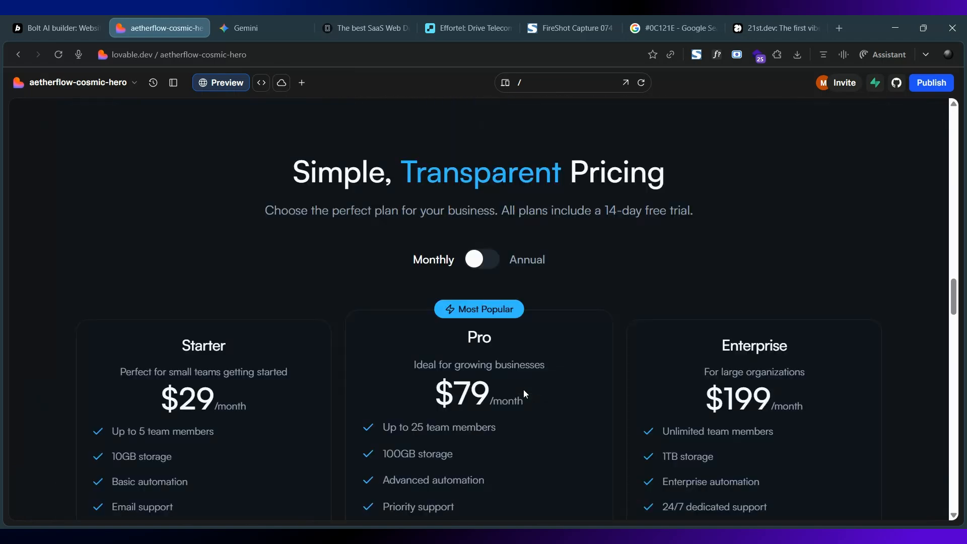
scroll(524, 394, down, 15)
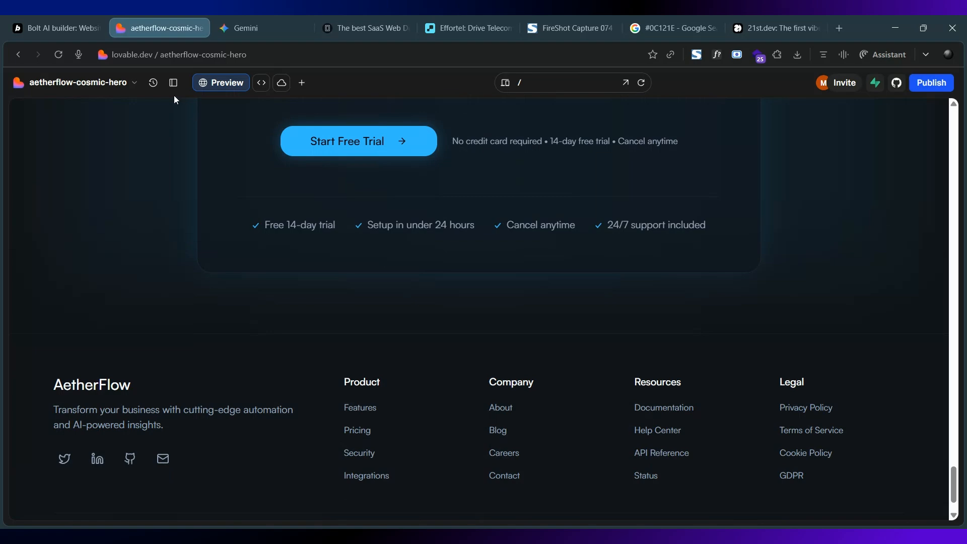
click(173, 83)
- Switch to the Bolt project and return to the hero section to examine its header and headline
click(66, 28)
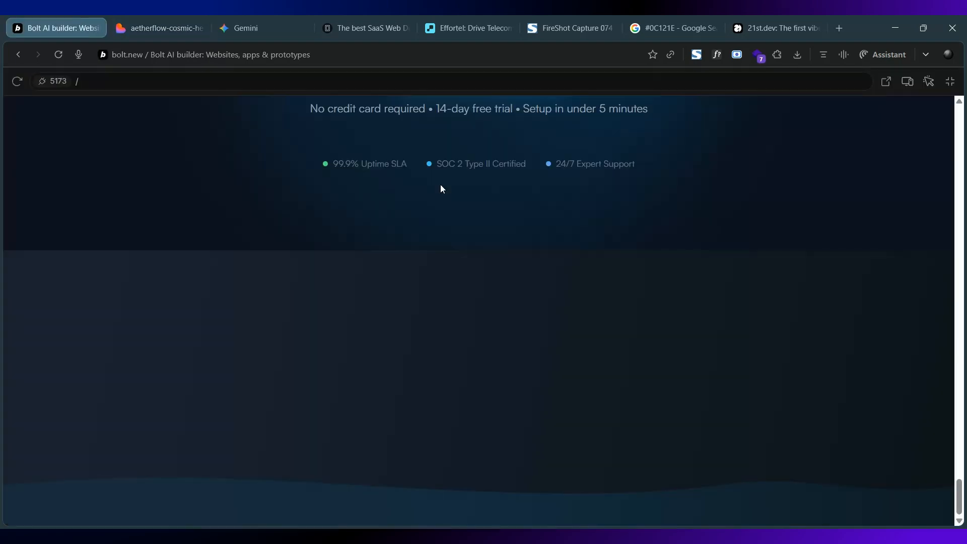
scroll(441, 189, up, 20)
scroll(441, 189, up, 5)
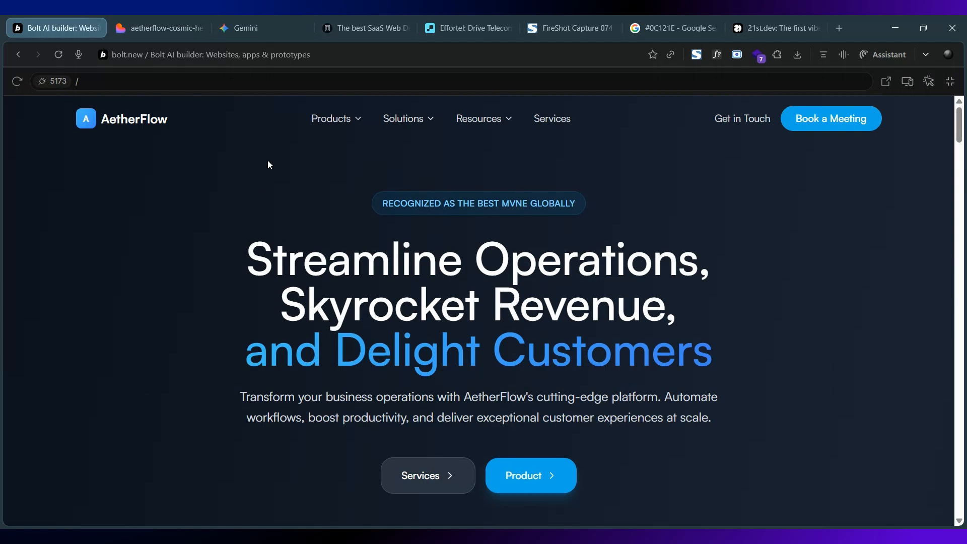
- Switch to Lovable and examine the landing page's footer and Frequently Asked Questions section
click(167, 23)
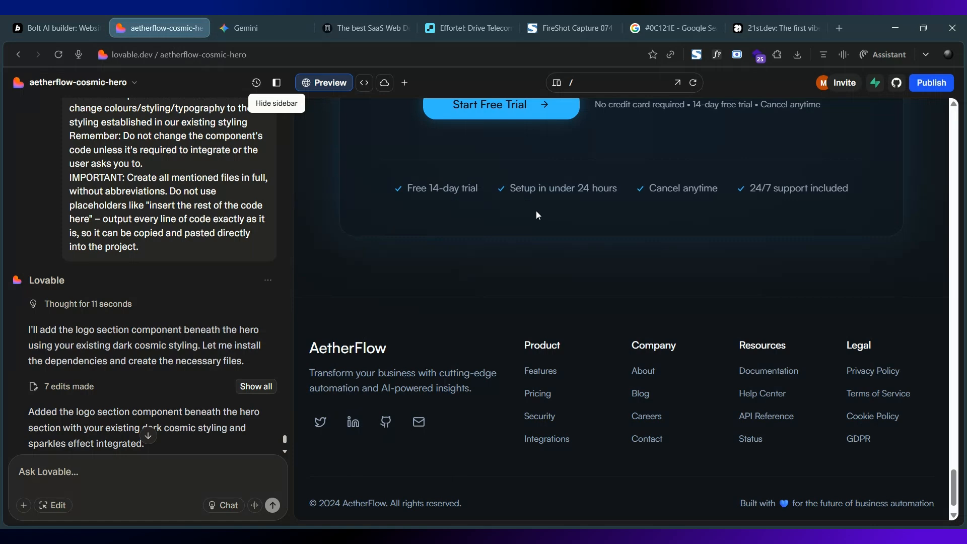
scroll(536, 212, up, 10)
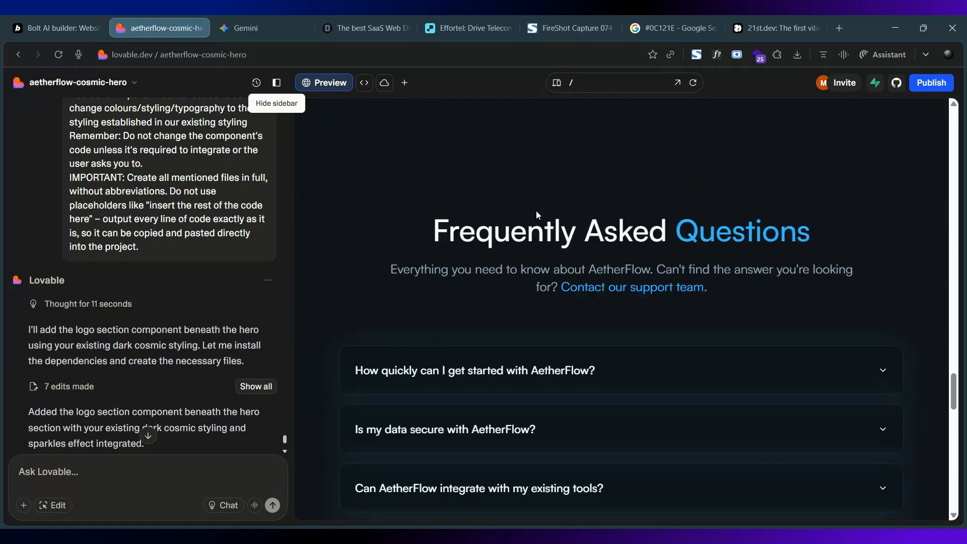
scroll(536, 211, up, 1)
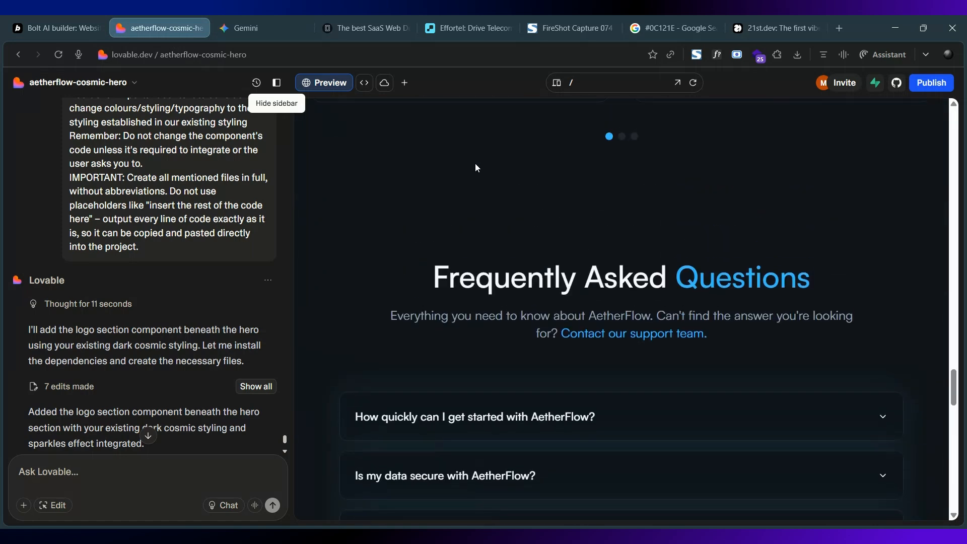
- Switch to the Bolt project and review the landing page from the hero through pricing down to the footer area
click(55, 18)
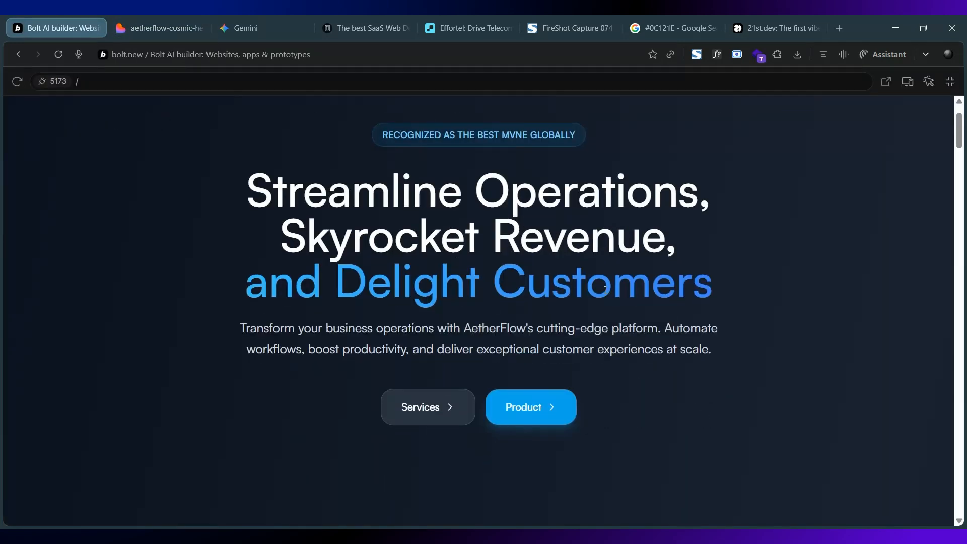
scroll(606, 288, down, 20)
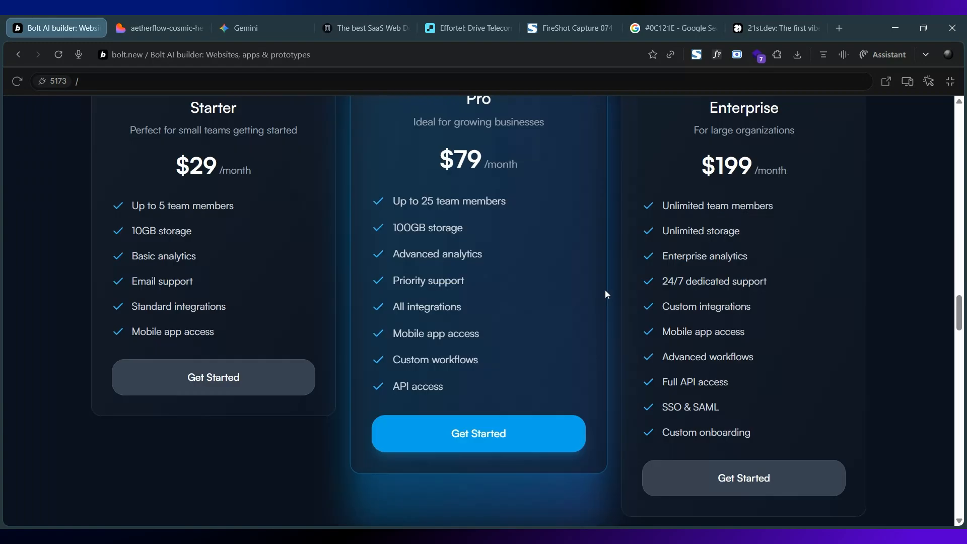
scroll(606, 291, down, 10)
scroll(401, 237, down, 3)
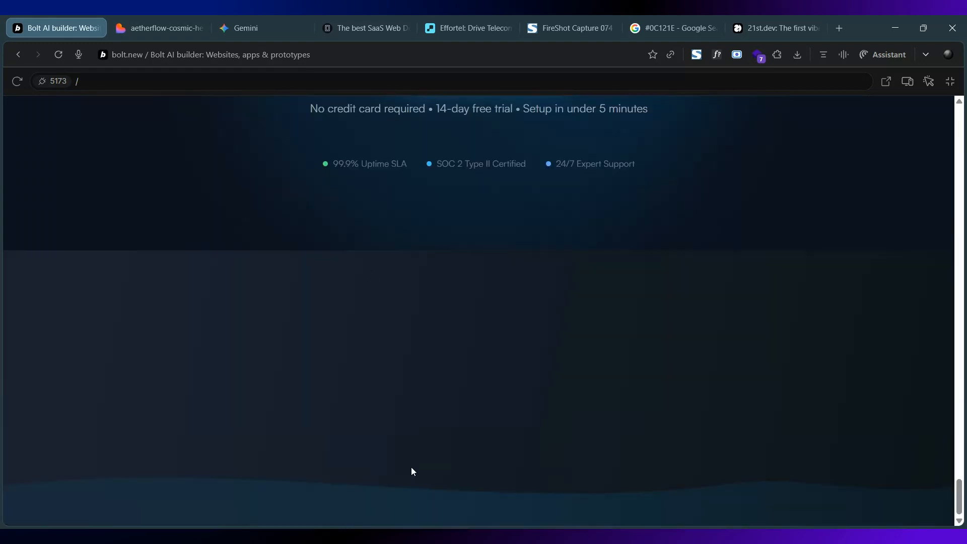
- Switch to Lovable and examine the customer testimonial cards above the FAQ section
click(132, 19)
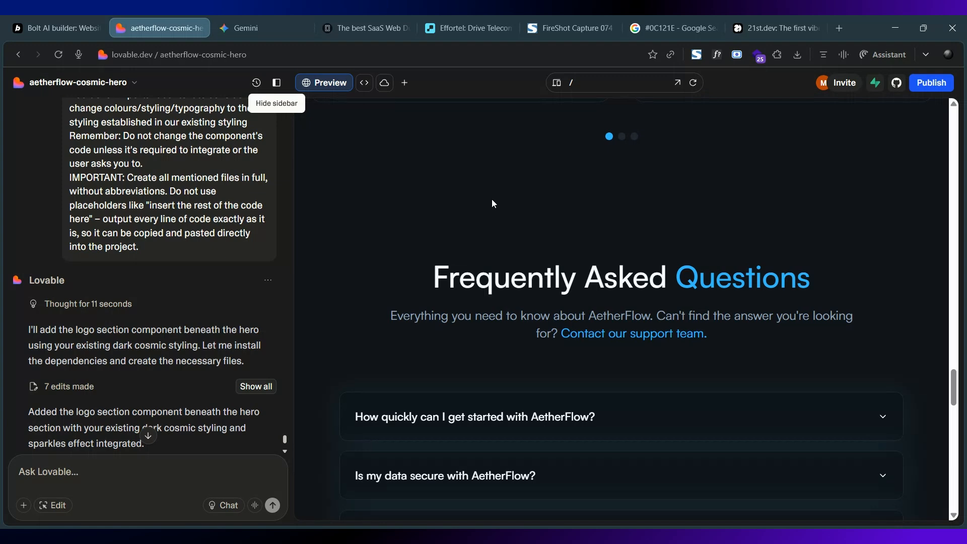
scroll(589, 252, up, 5)
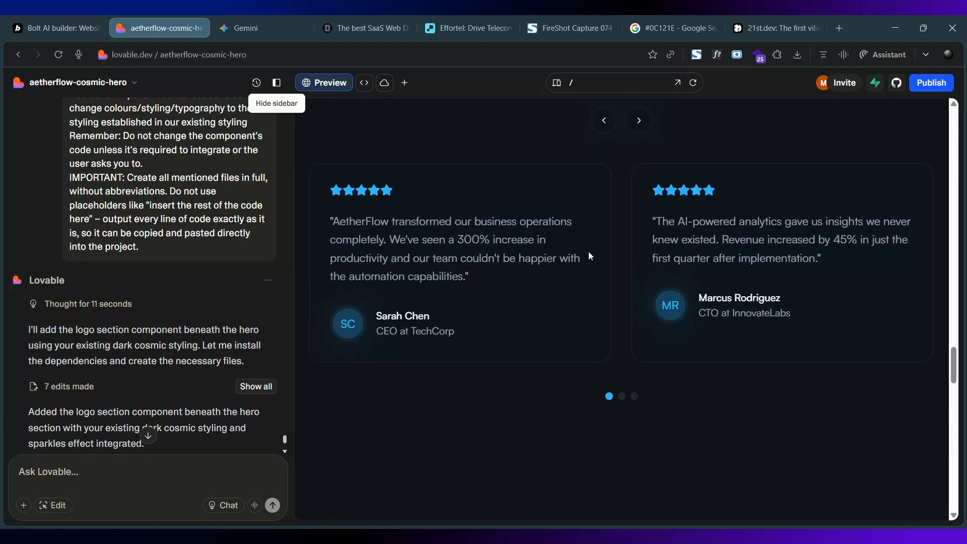
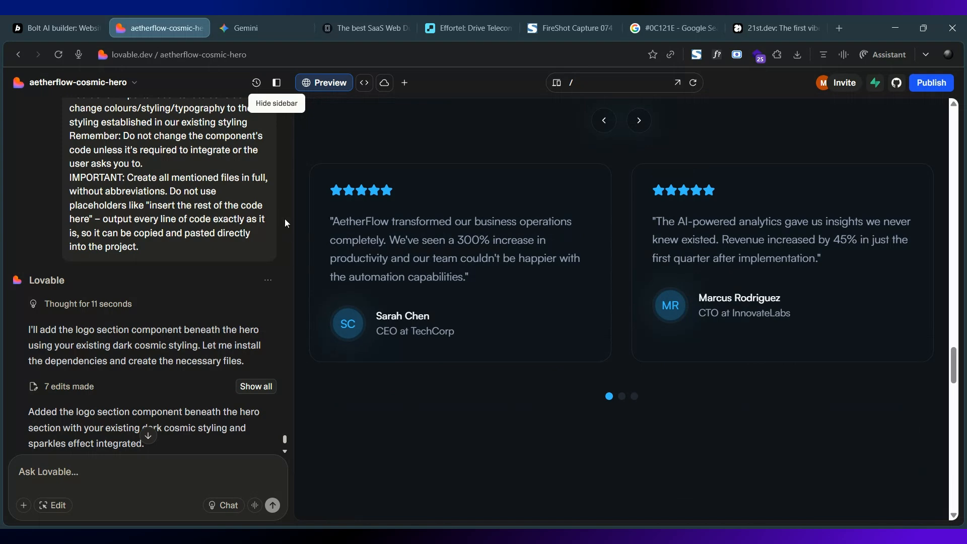
- Narrow the chat sidebar to enlarge the page preview and return to the AetherFlow hero section
drag(295, 216, 255, 214)
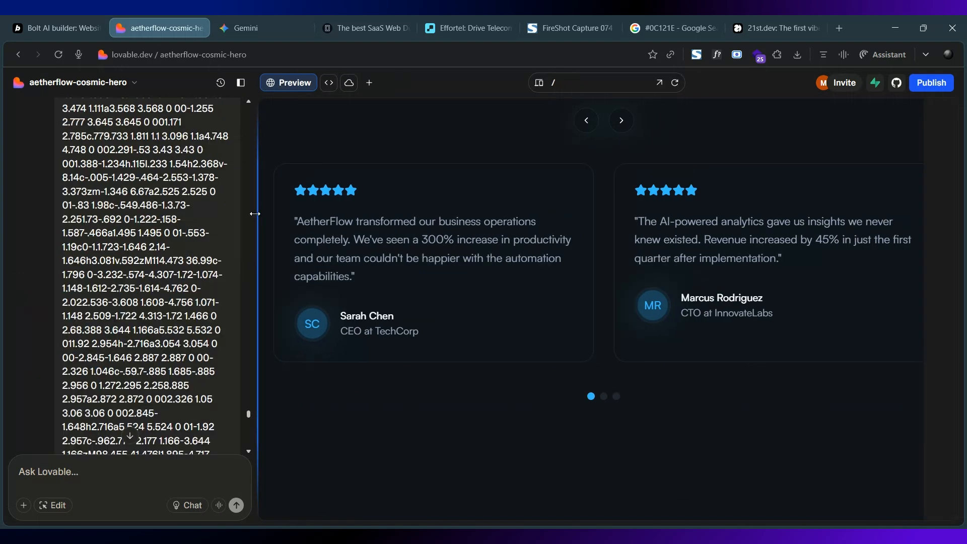
scroll(162, 378, down, 10)
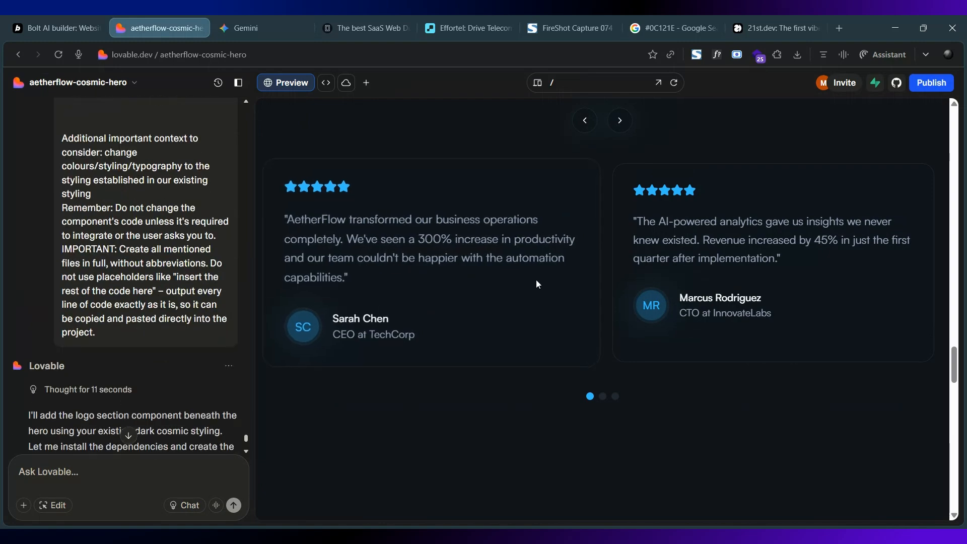
scroll(536, 280, up, 15)
scroll(547, 208, up, 10)
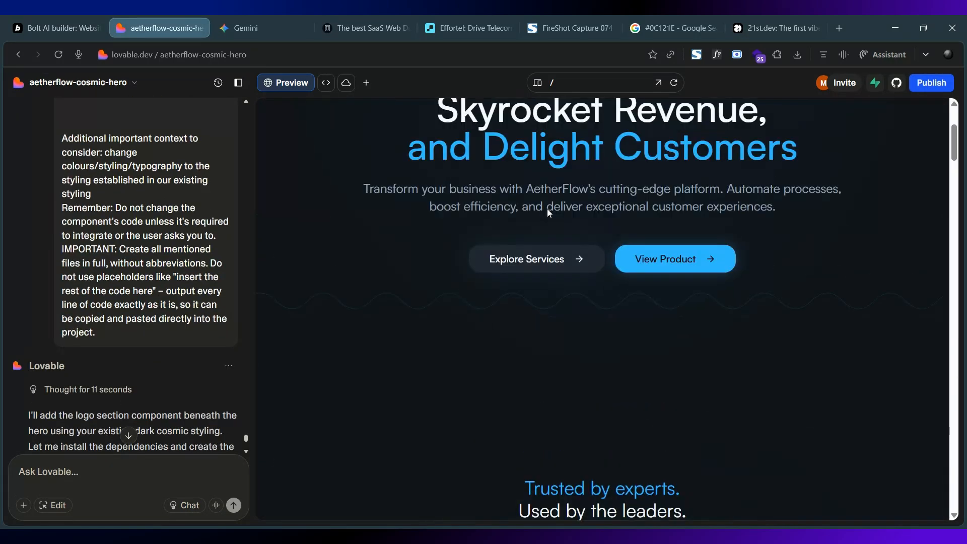
- Start a new Lovable prompt with the request "use satoshi bold for the headings"
click(158, 473)
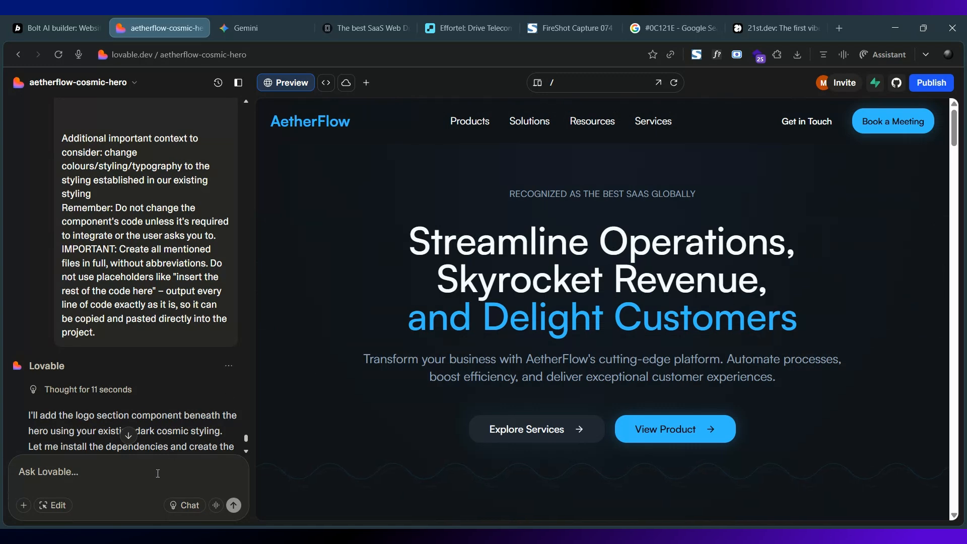
text(use sa)
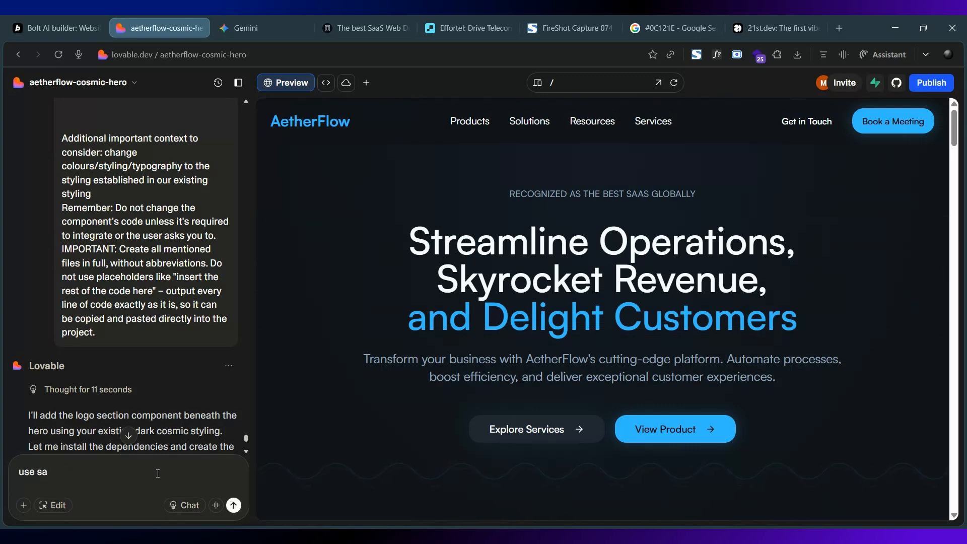
text(toshi bold for the headin)
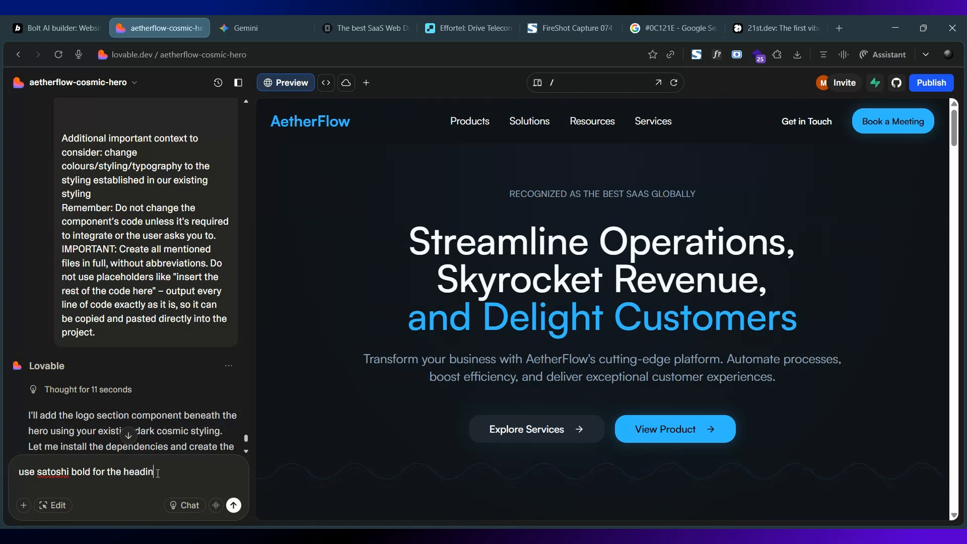
text(gs. put the pricing sec)
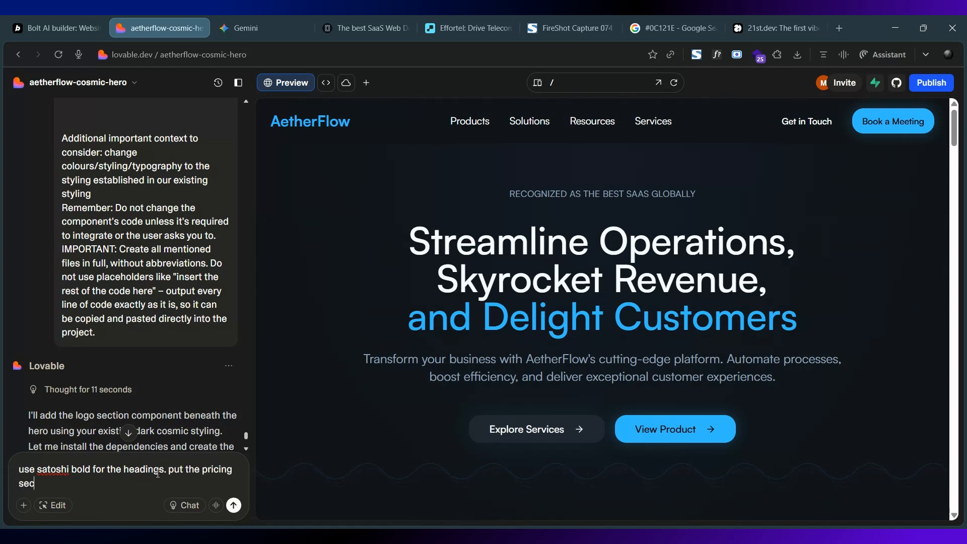
text(tion belwo)
- Add "put the pricing section below the testimonials." to the prompt
key(BackSpace)
key(BackSpace)
text(ow the ts)
key(BackSpace)
text(estimonila)
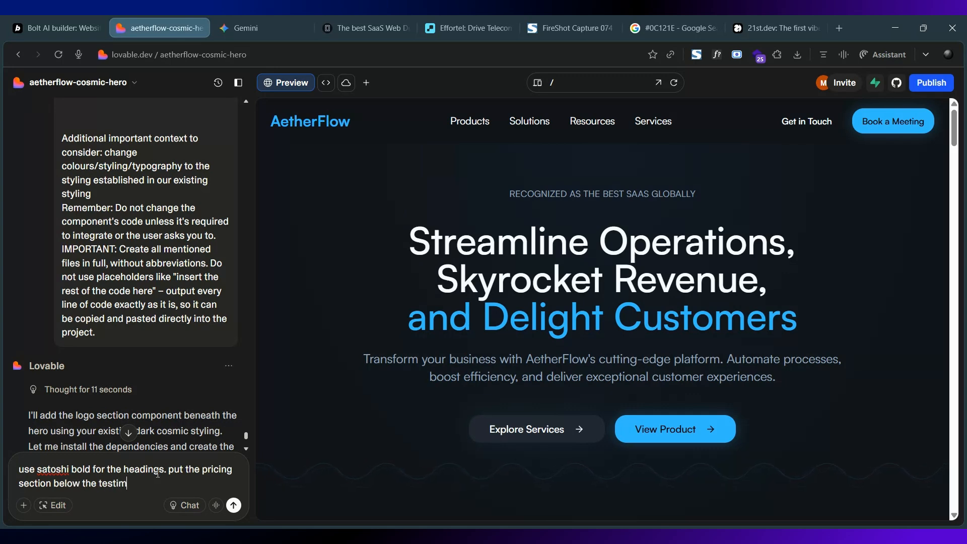
key(BackSpace)
key(BackSpace)
text(asl)
key(BackSpace)
key(BackSpace)
text(ls. rduce the glow s)
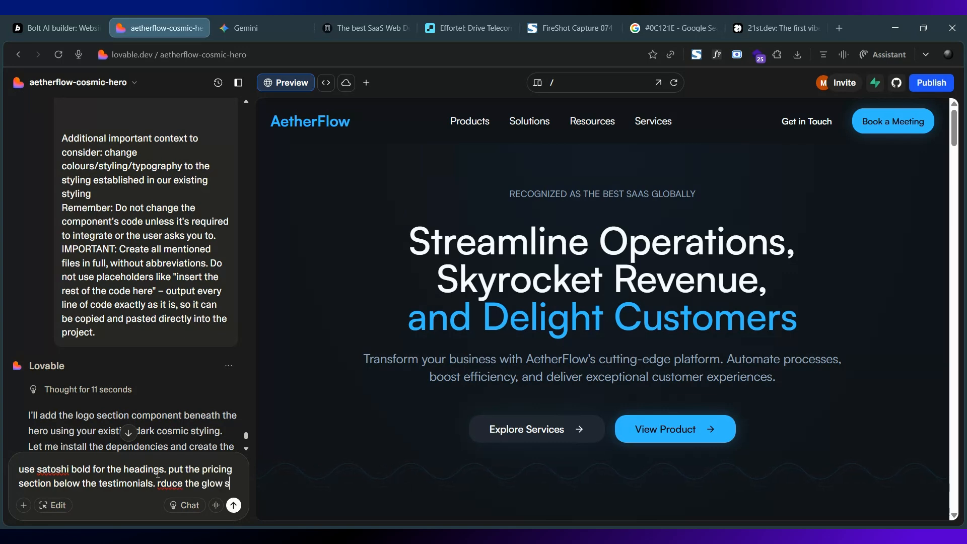
text(trength of )
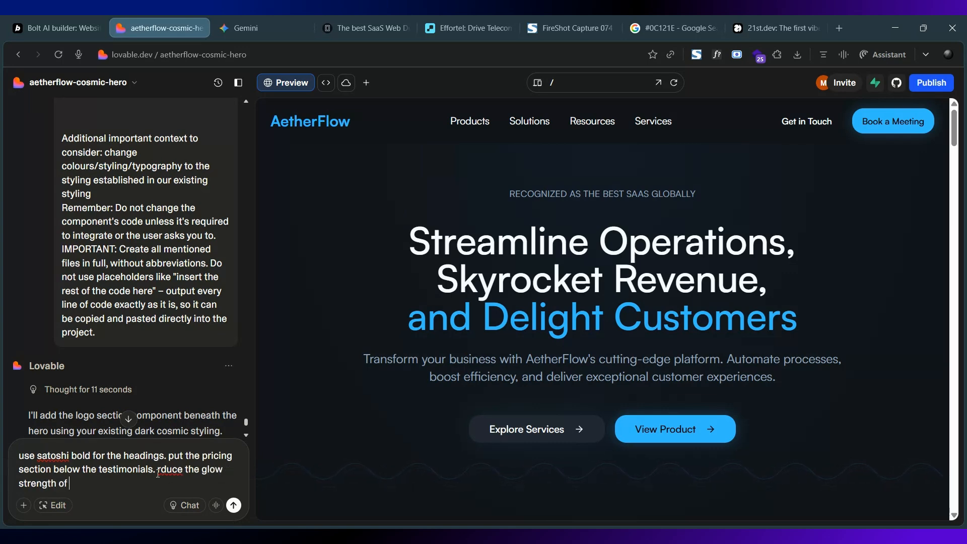
text(the shadows/reduce)
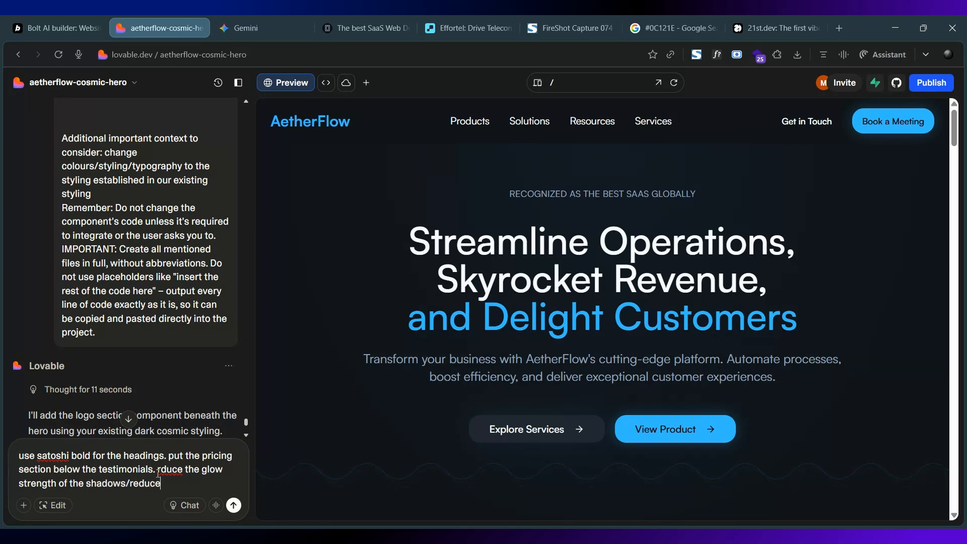
text( shadow spread)
- Add "reduce the glow strength of the shadows/reduce shadow spread" to the prompt and submit it
click(161, 471)
text(e)
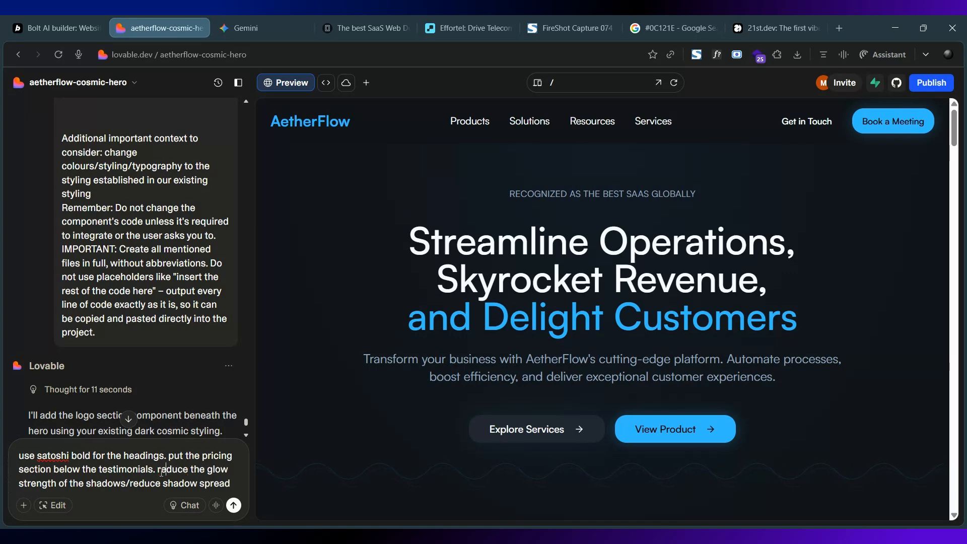
key(Return)
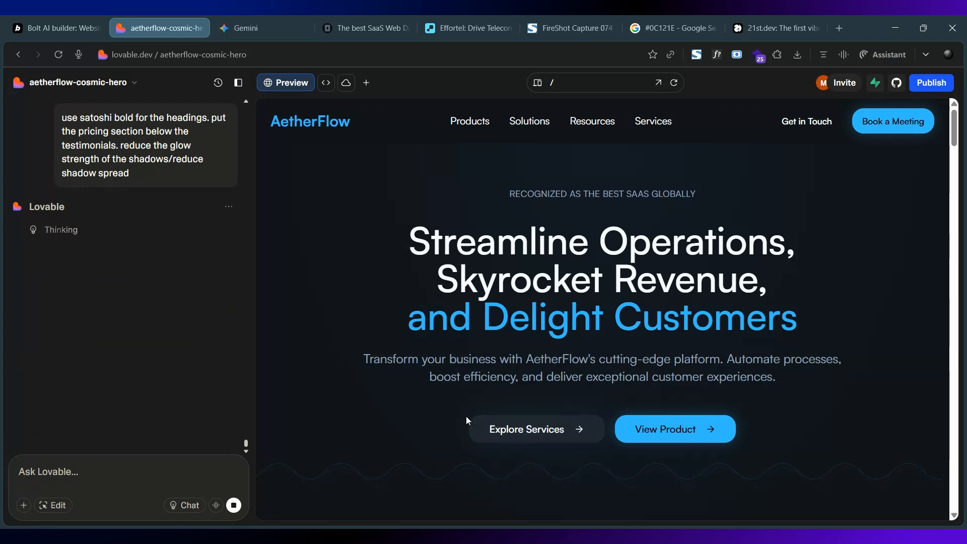
- Hide the chat sidebar and examine the hero section's headline and buttons in the widened preview
scroll(546, 312, down, 3)
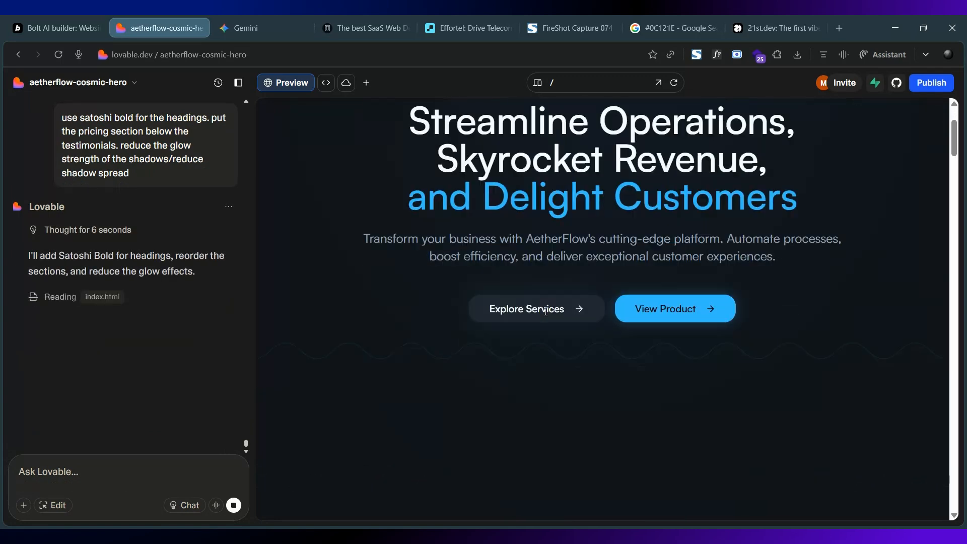
scroll(605, 363, down, 2)
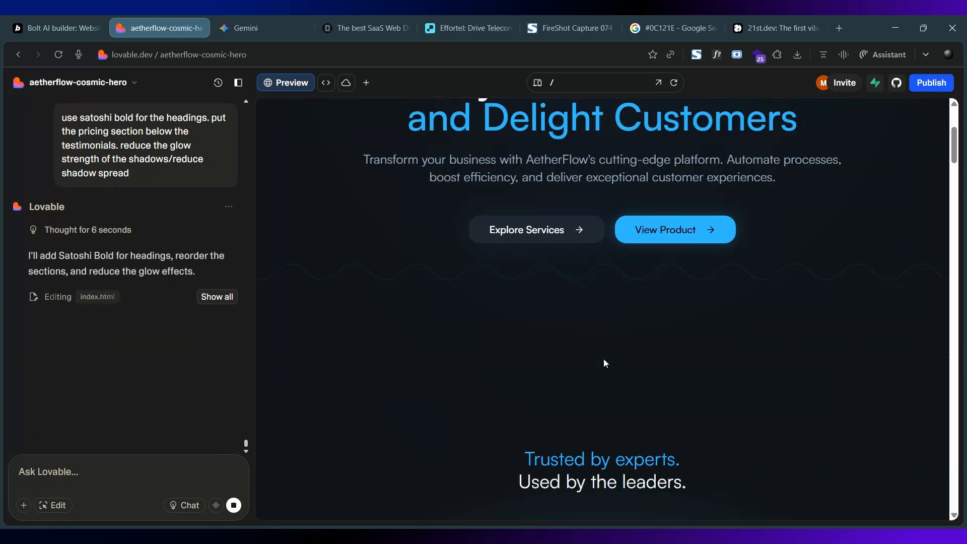
click(239, 82)
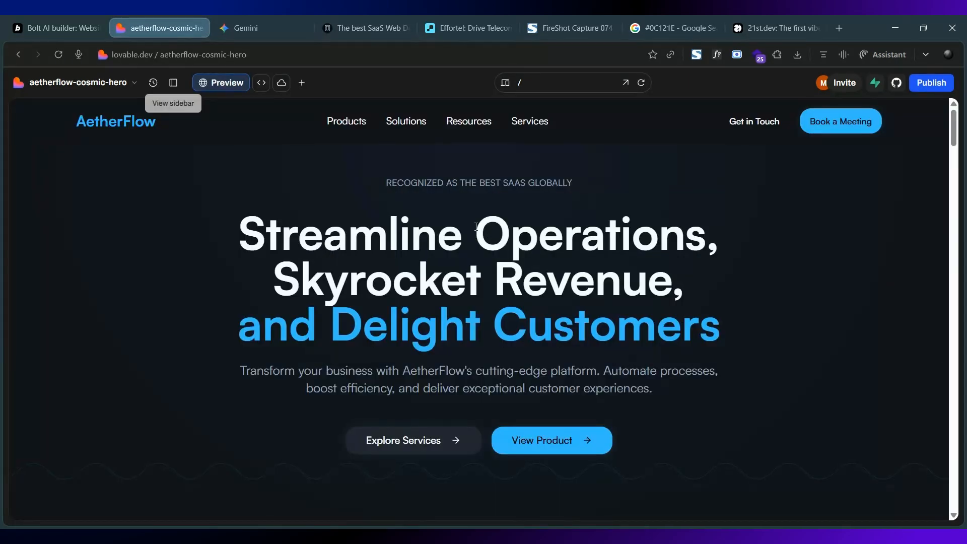
scroll(598, 331, down, 10)
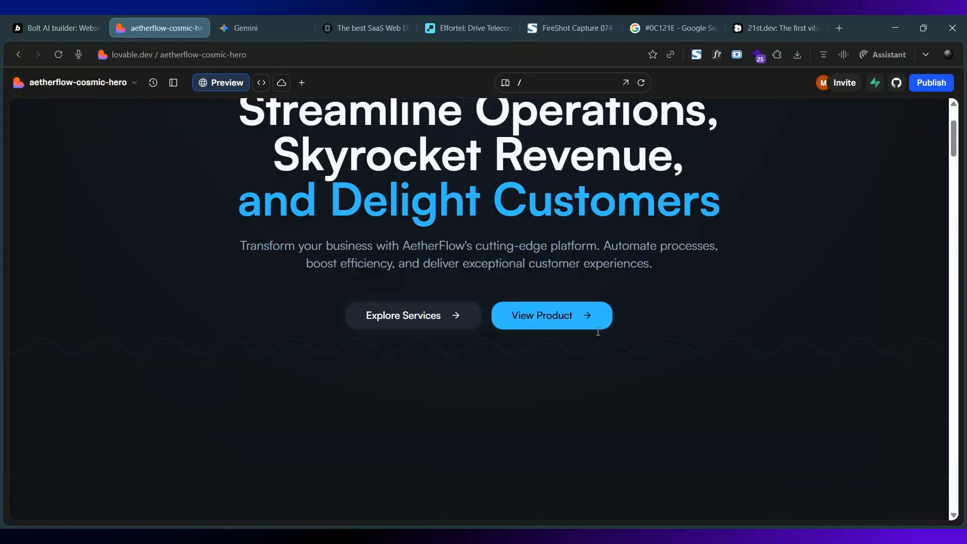
scroll(598, 331, up, 5)
scroll(598, 332, up, 5)
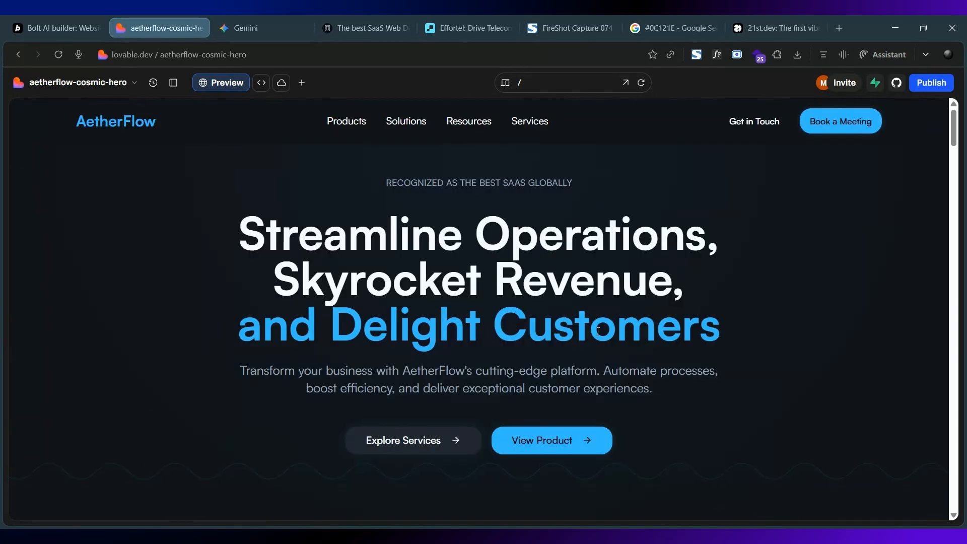
- Review the landing page's features, testimonials, pricing, FAQ and call-to-action sections, checking section order and glow strength
scroll(598, 331, down, 15)
scroll(598, 332, down, 1)
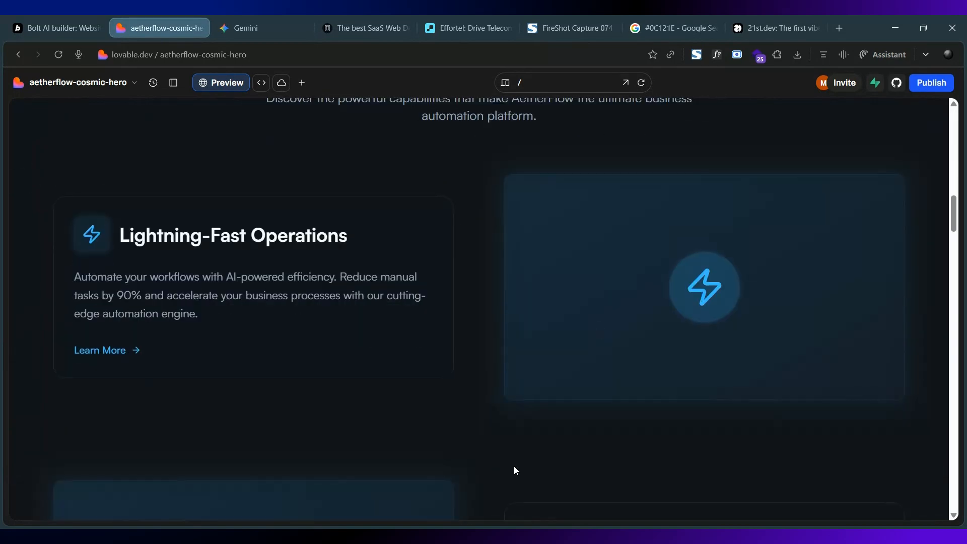
scroll(553, 429, down, 20)
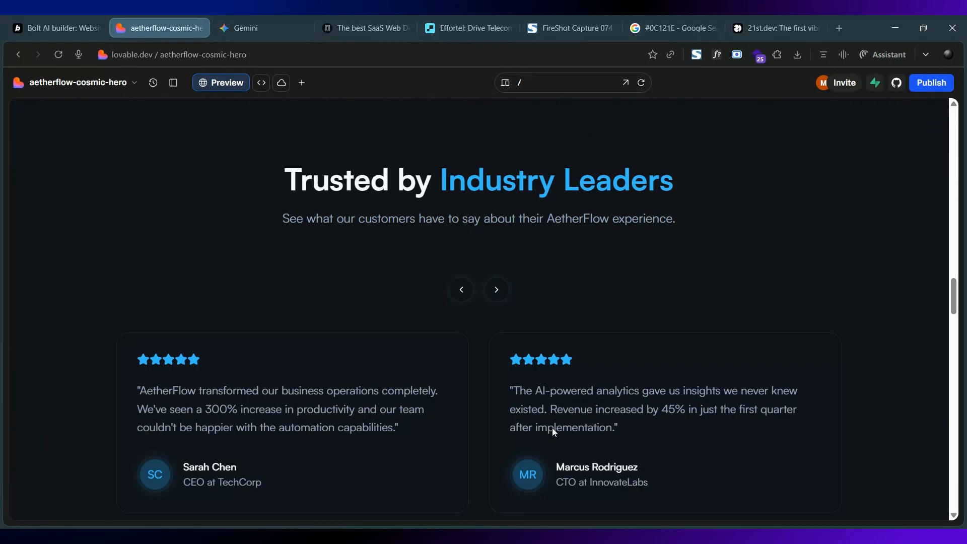
scroll(553, 433, down, 6)
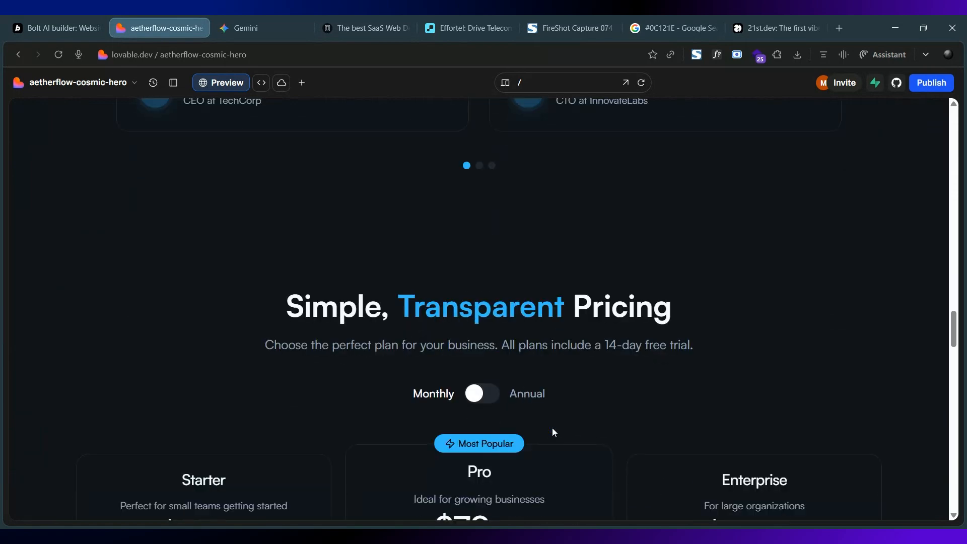
scroll(611, 318, down, 8)
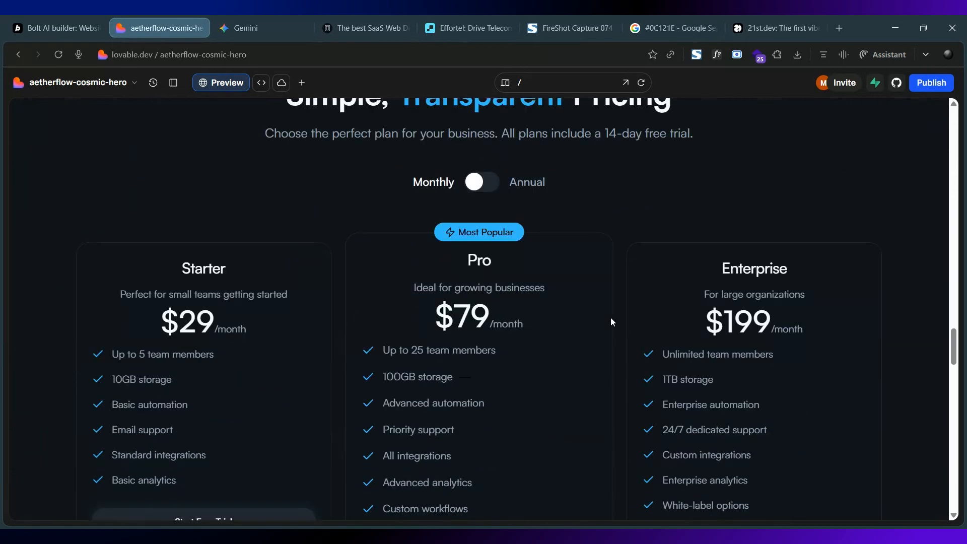
scroll(611, 319, up, 10)
scroll(612, 322, up, 2)
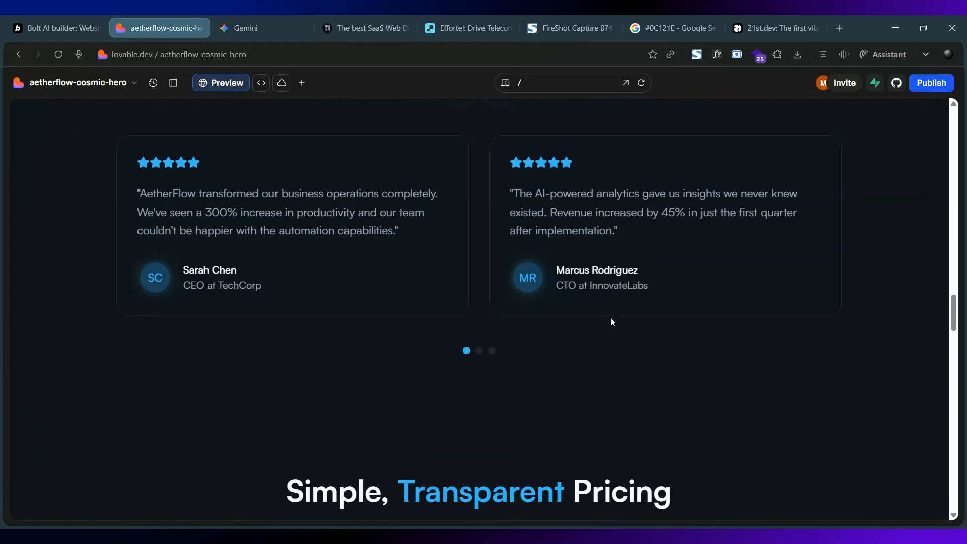
scroll(612, 322, down, 20)
scroll(612, 322, down, 10)
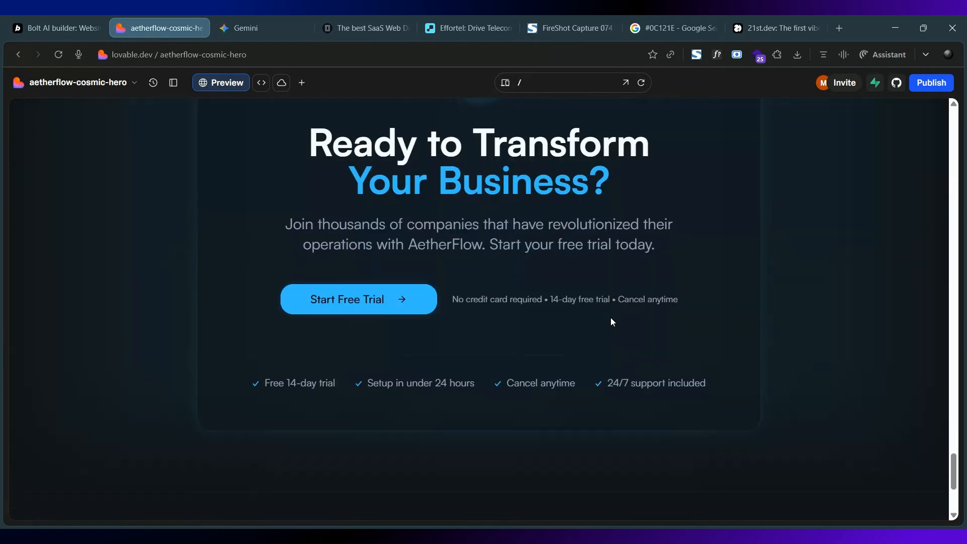
scroll(626, 250, up, 4)
scroll(625, 250, up, 20)
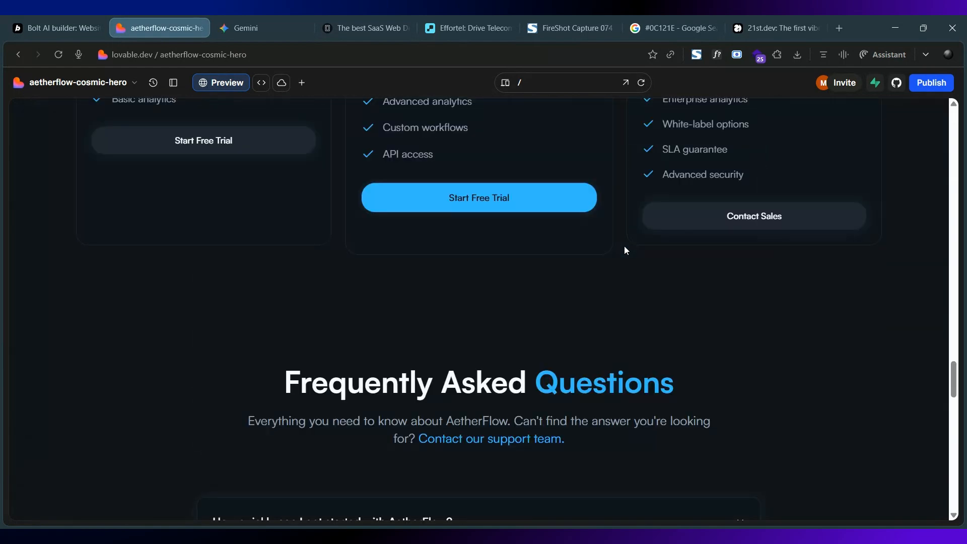
scroll(625, 247, up, 6)
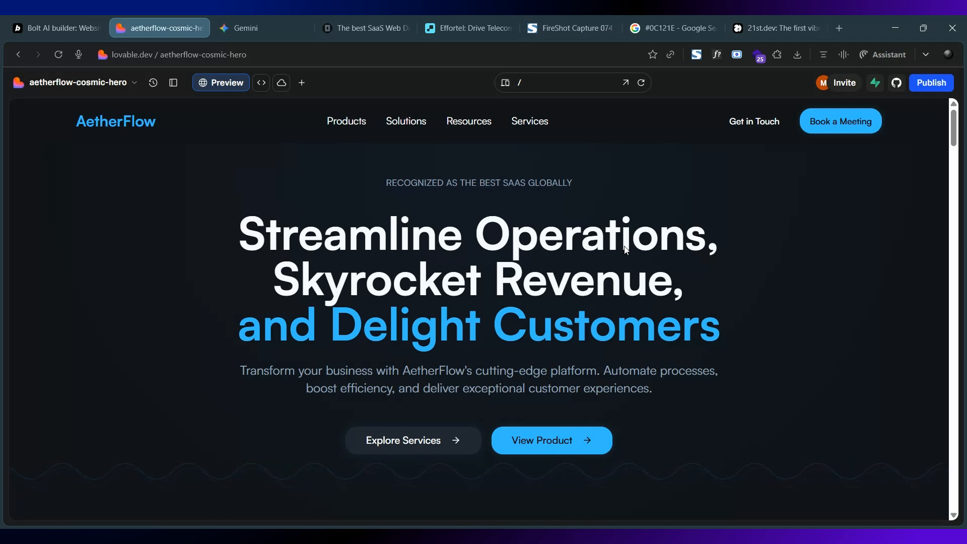
- Show the chat sidebar again and review the page's logos, features, testimonials and pricing cards beside it
click(173, 84)
scroll(428, 272, down, 5)
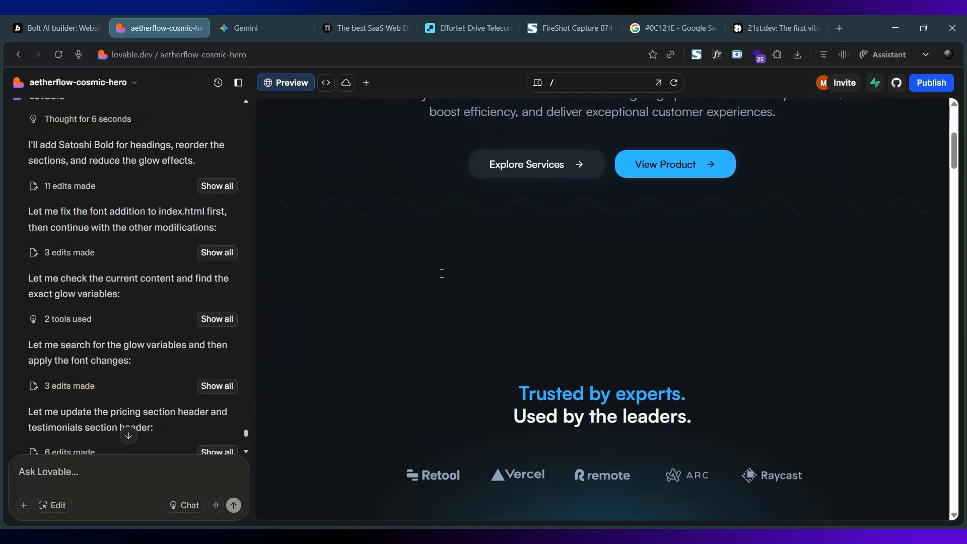
scroll(442, 274, up, 5)
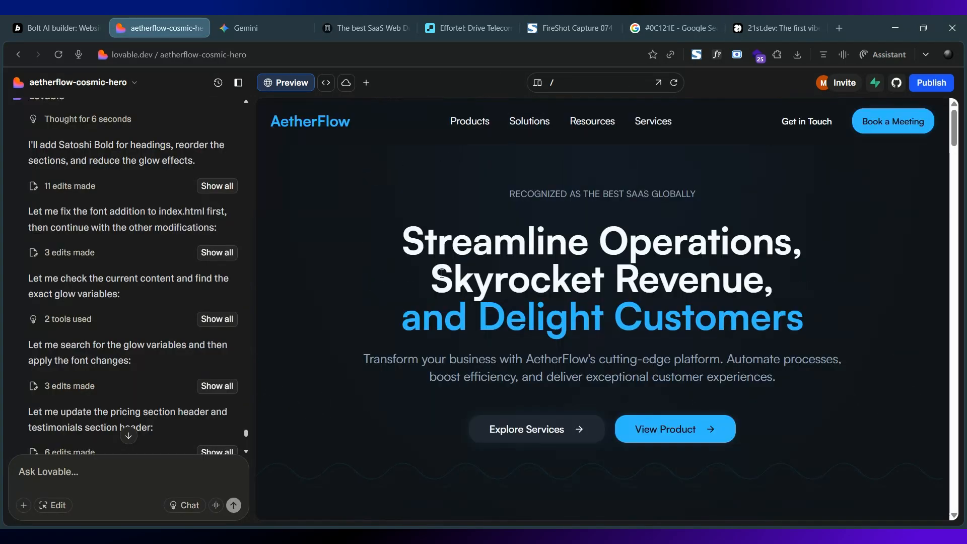
scroll(767, 360, down, 5)
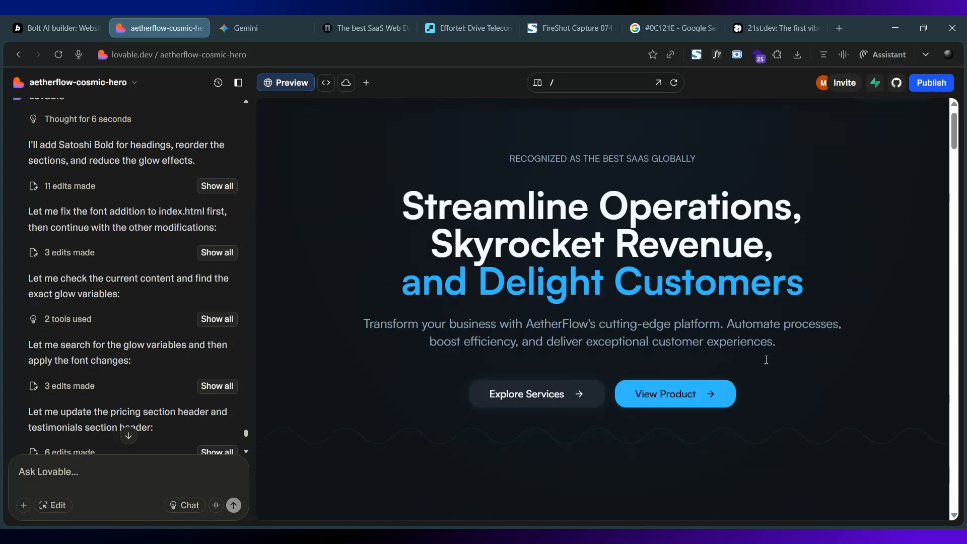
scroll(767, 360, down, 10)
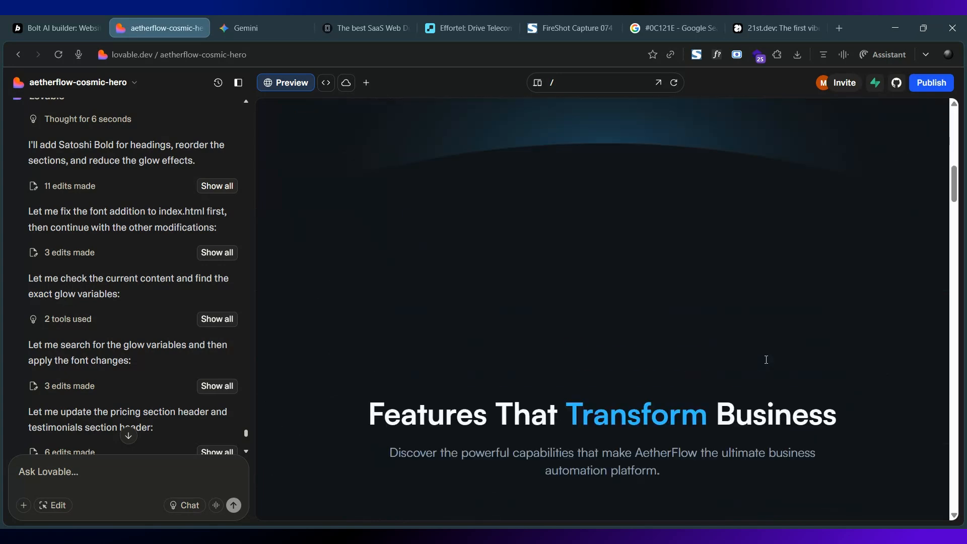
scroll(664, 393, down, 10)
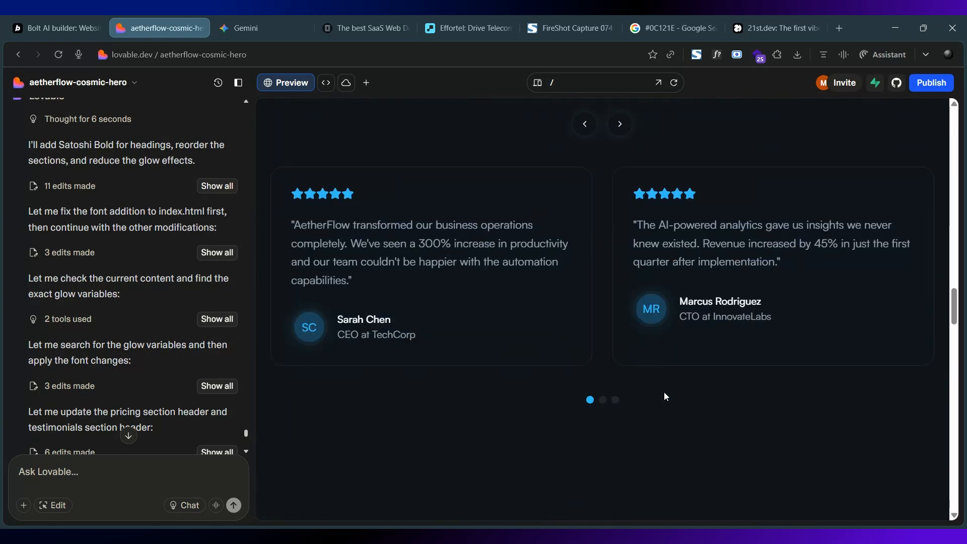
scroll(665, 393, down, 6)
scroll(664, 396, down, 4)
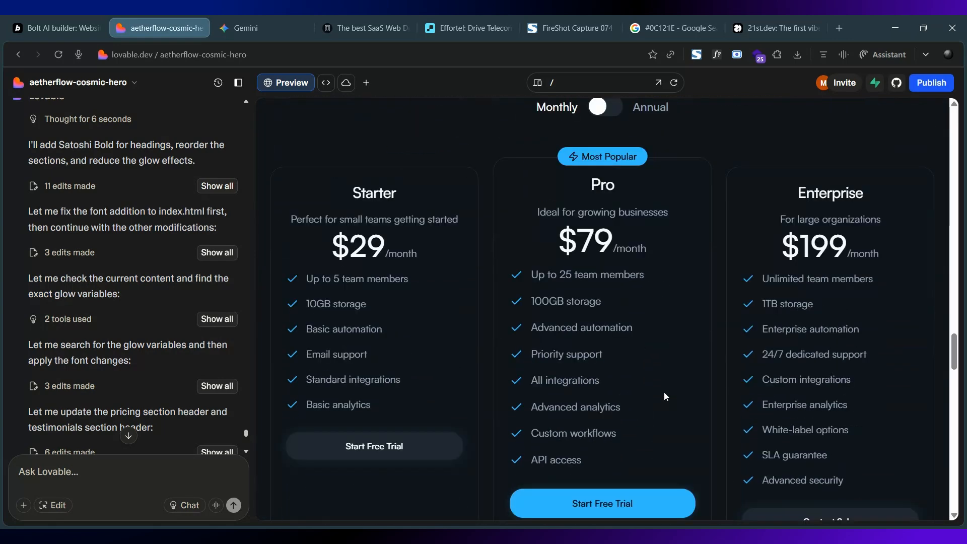
scroll(667, 304, up, 10)
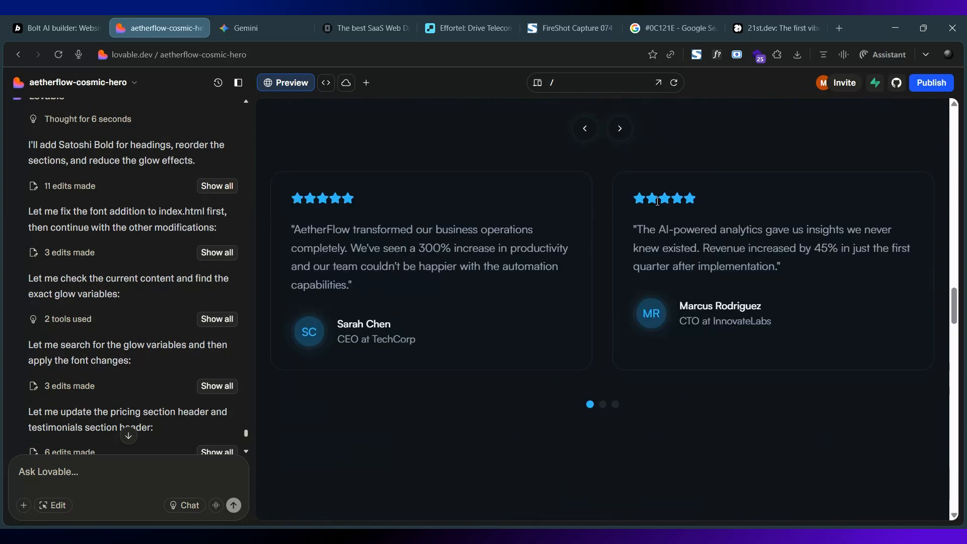
scroll(660, 104, up, 9)
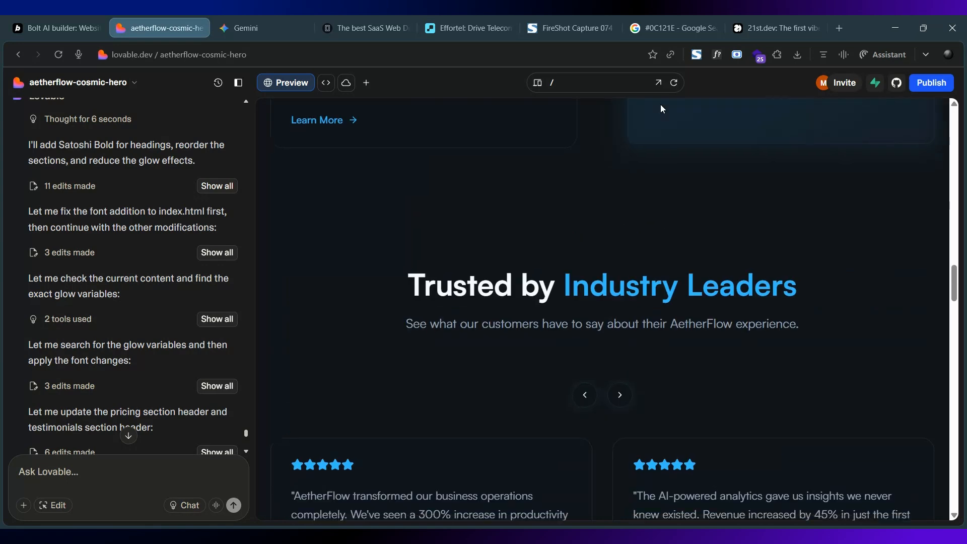
scroll(668, 229, up, 10)
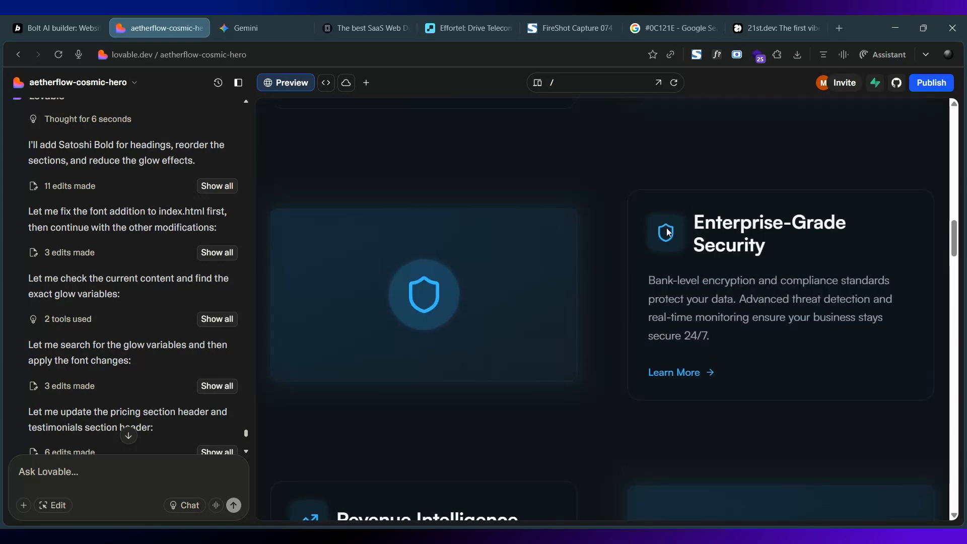
scroll(669, 231, up, 3)
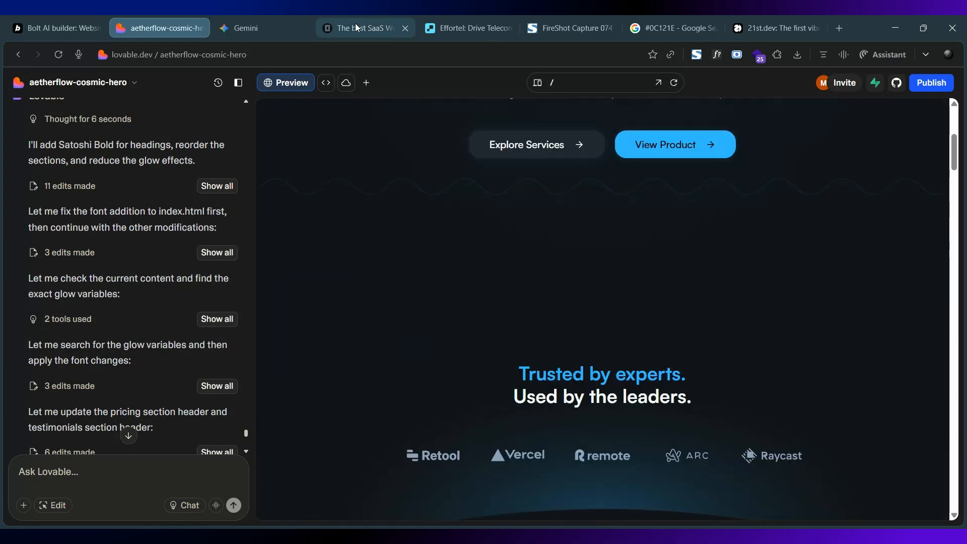
- Look over the Saaspo gallery and Effortel's hero section for reference, and return to the Lovable project
click(359, 34)
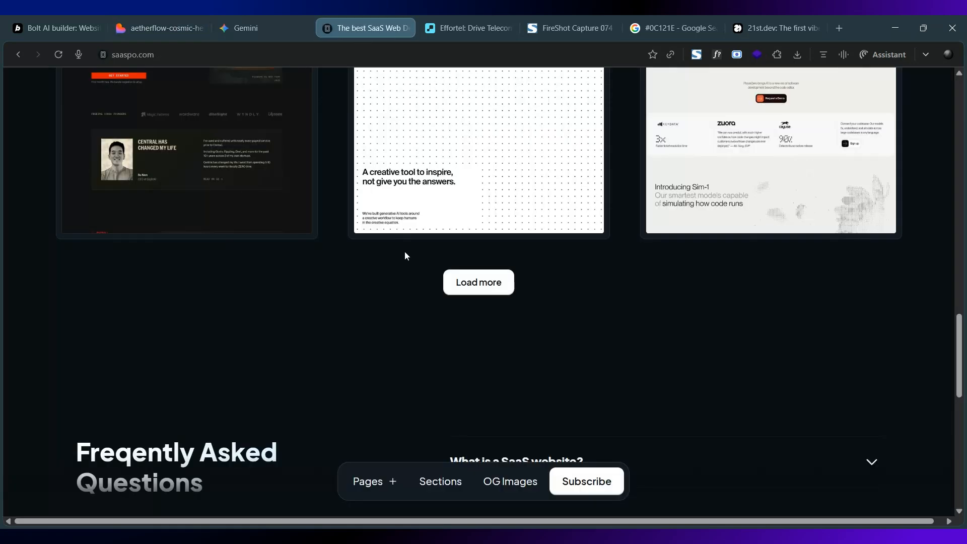
scroll(430, 220, up, 15)
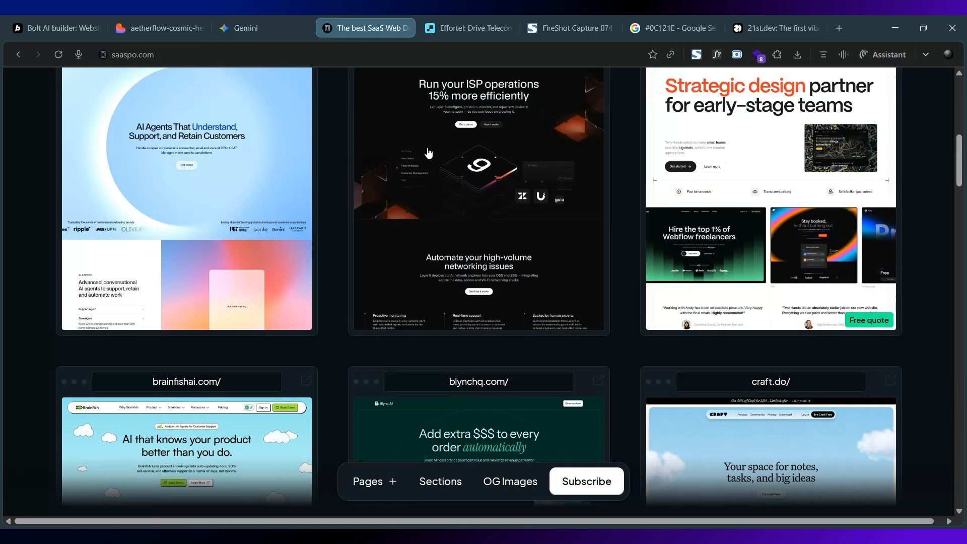
click(464, 22)
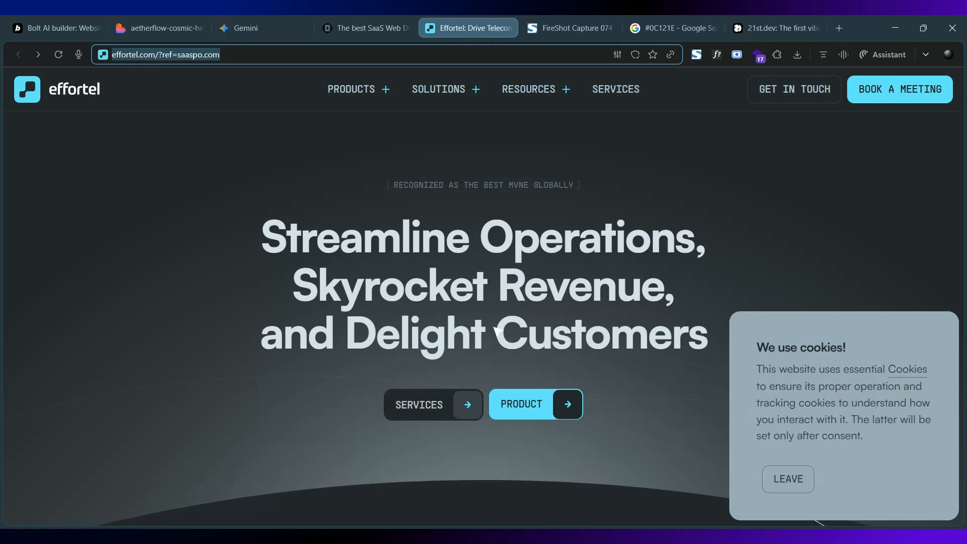
click(159, 28)
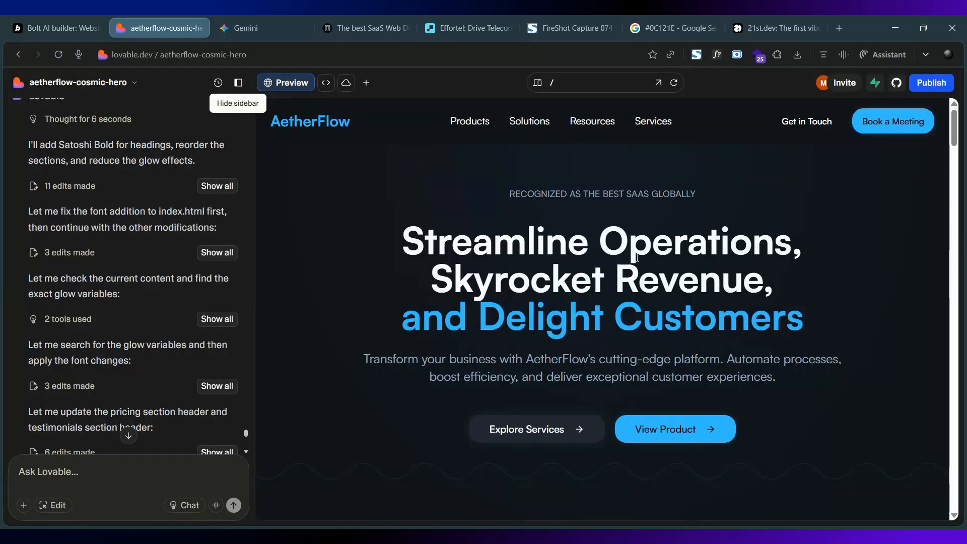